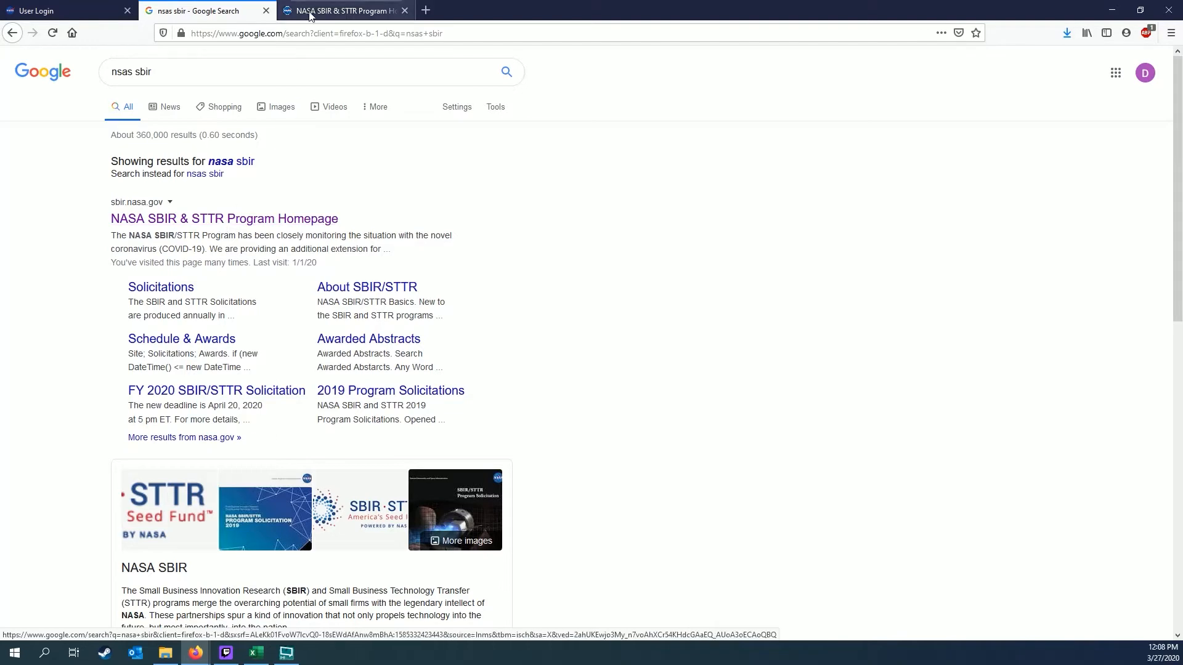
# Log in to the Proposal Submission EHB from the sbir.nasa.gov Handbooks menu with saved credentials
pyautogui.click(309, 15)
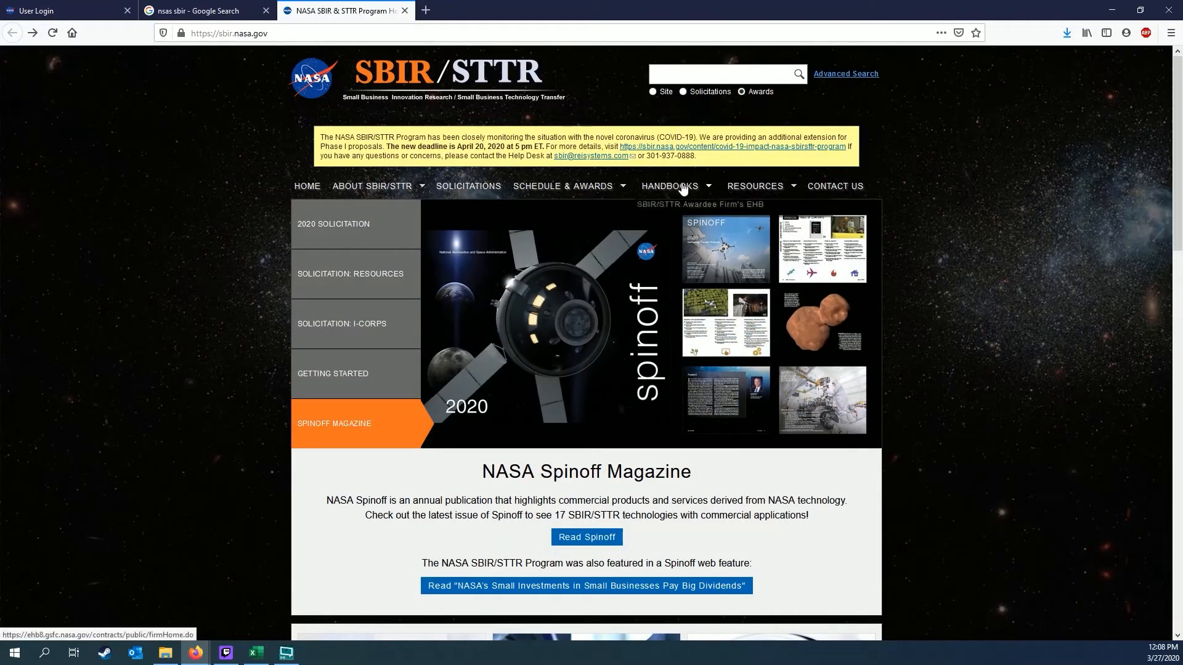
pyautogui.moveTo(683, 188)
pyautogui.click(685, 224)
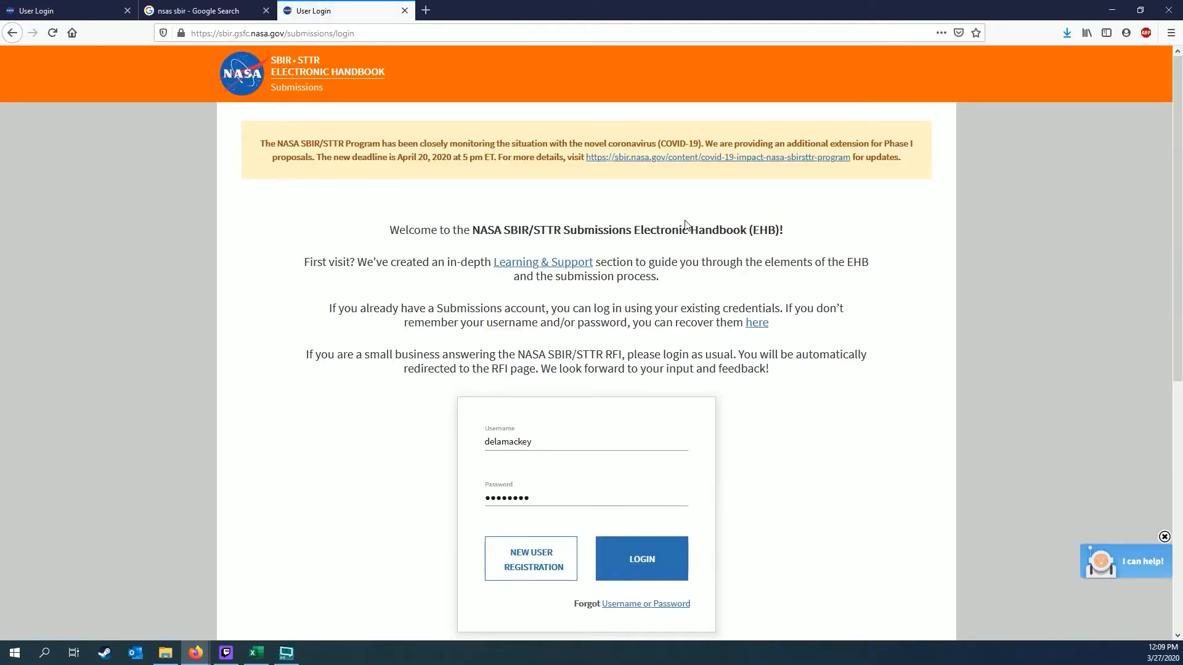
pyautogui.scroll(-3, 793, 309)
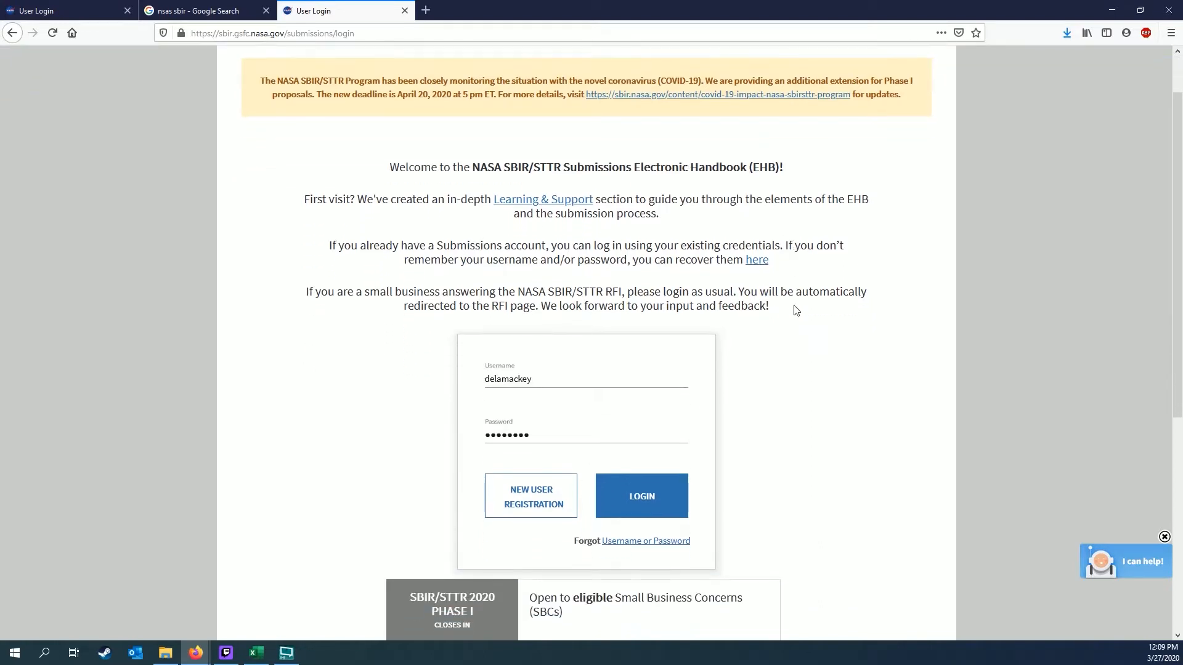
pyautogui.scroll(-1, 796, 310)
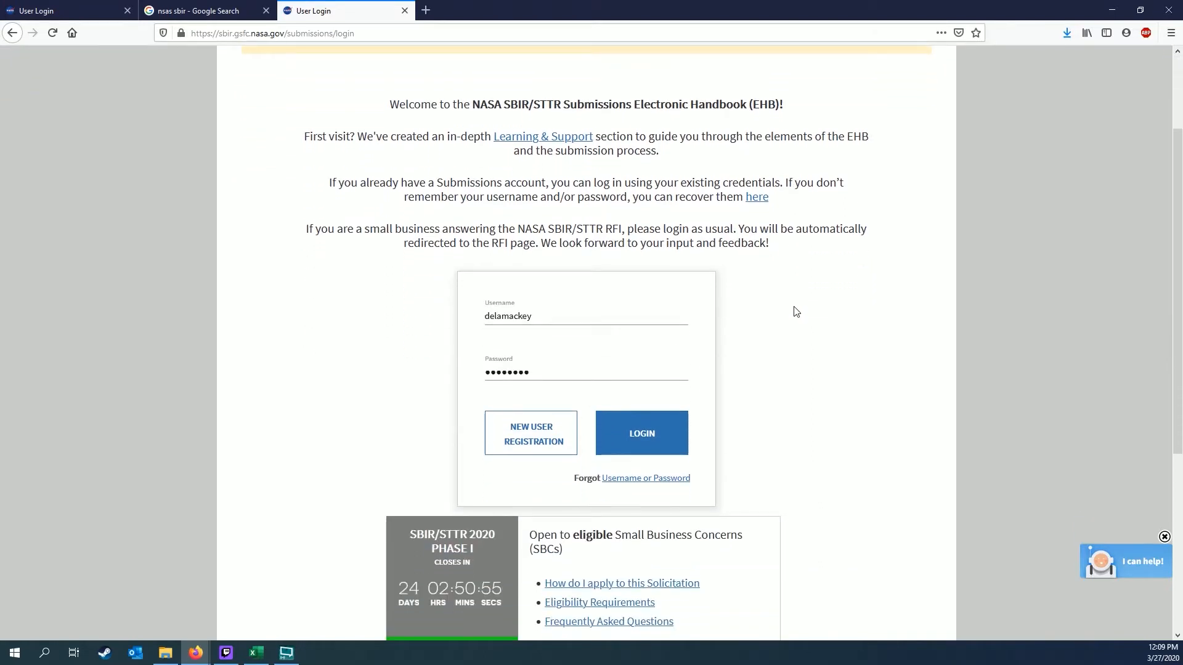
pyautogui.click(636, 444)
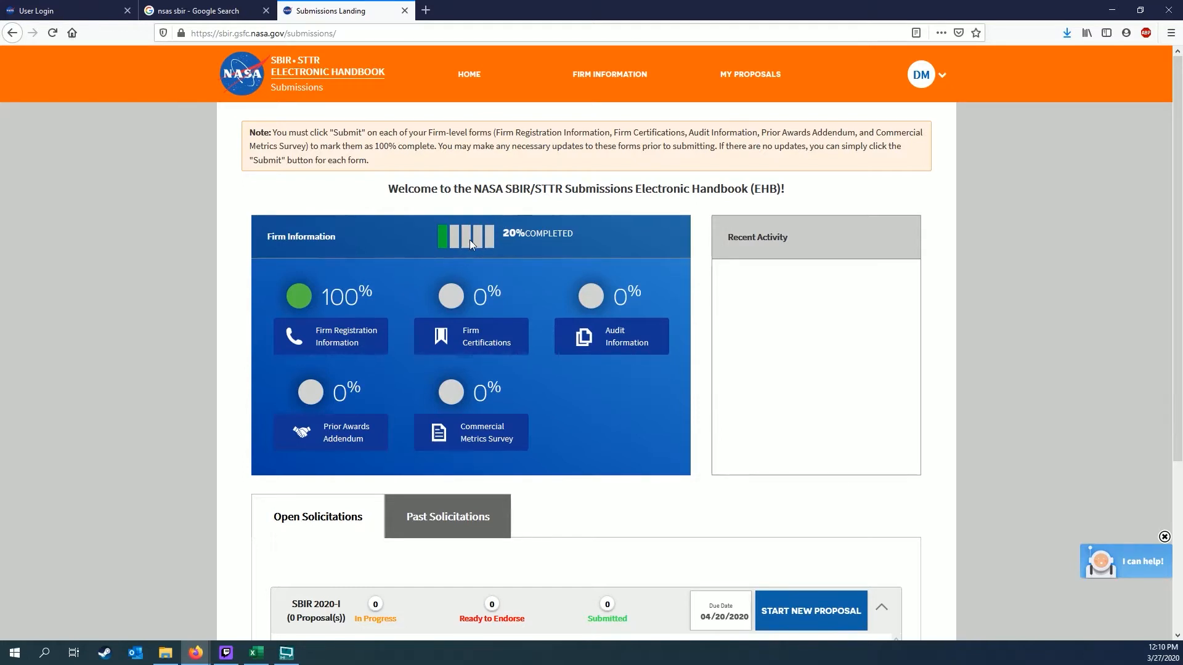
# Start a new proposal from the SBIR 2020-I row under Open Solicitations
pyautogui.scroll(-2, 225, 513)
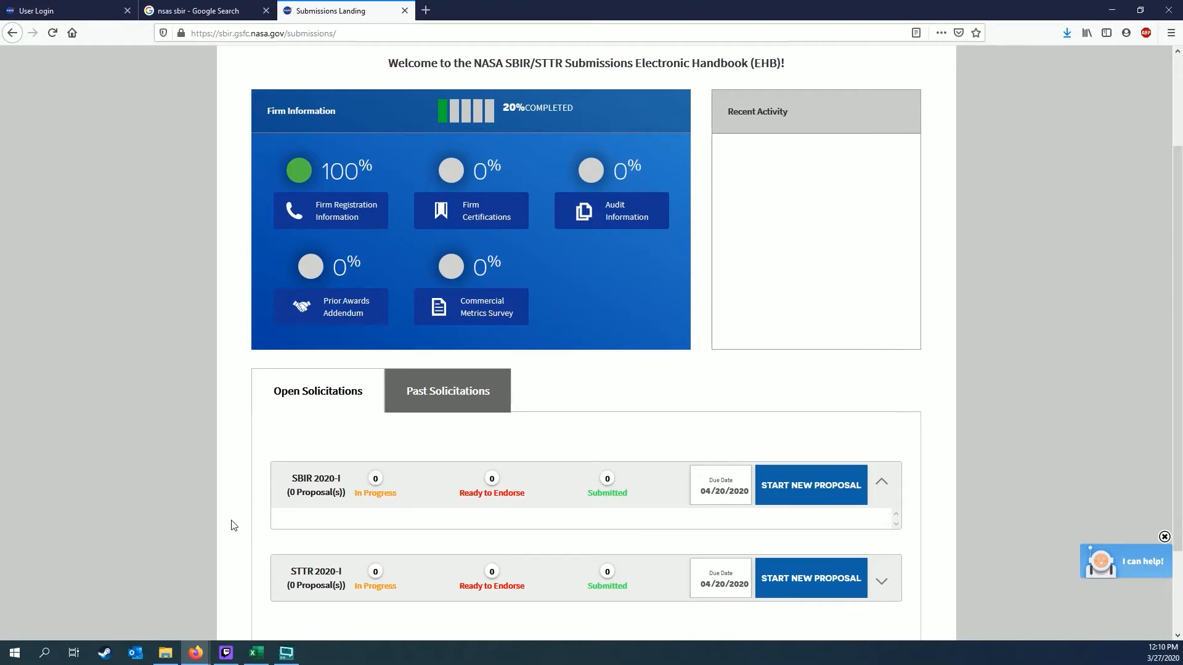
pyautogui.scroll(1, 233, 523)
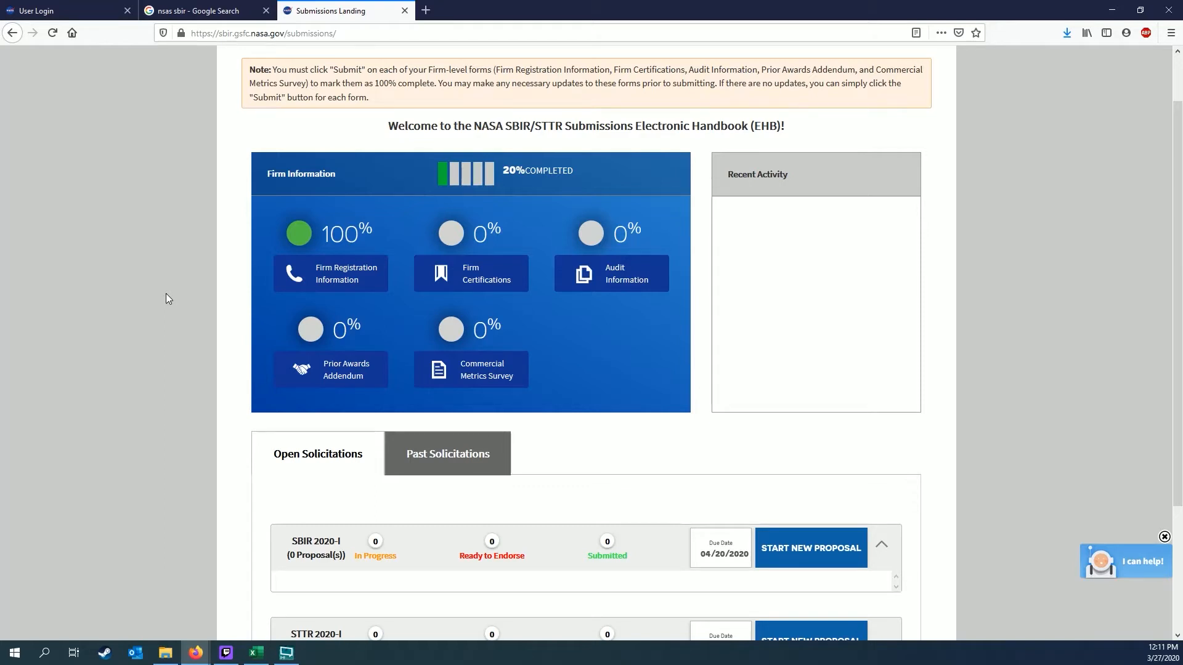
pyautogui.scroll(-2, 1023, 441)
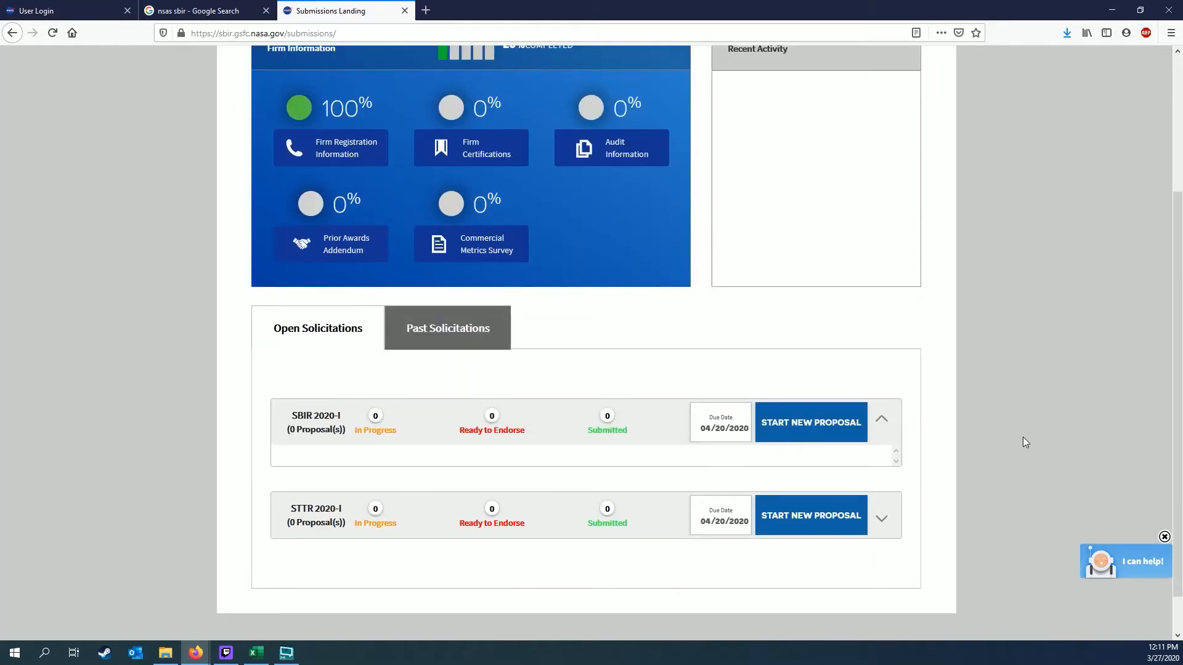
pyautogui.click(849, 427)
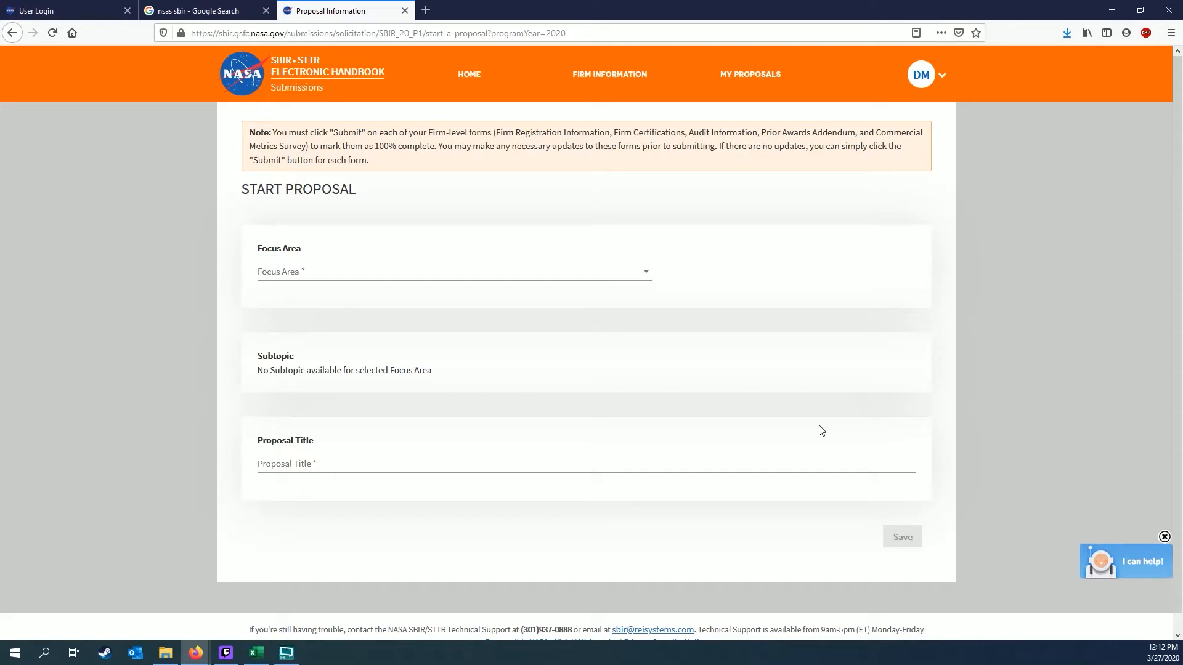
# Choose focus area FA3 Autonomous Systems for Space Exploration and subtopic H6.22 neuromorphic processors
pyautogui.click(608, 272)
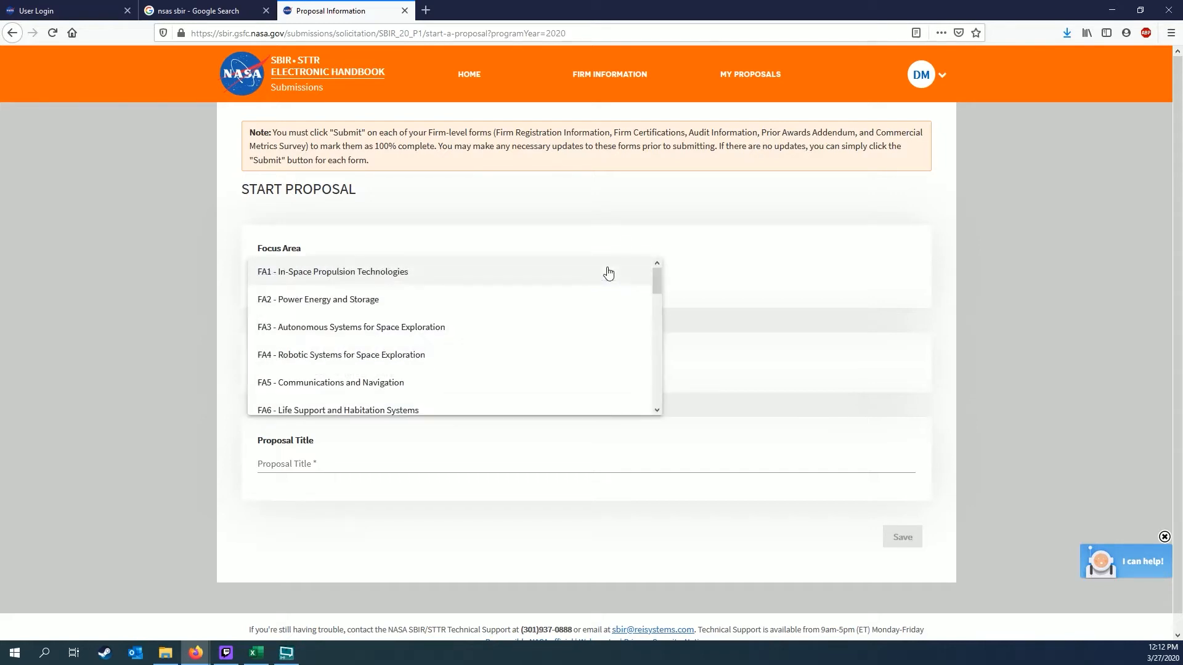
pyautogui.click(512, 337)
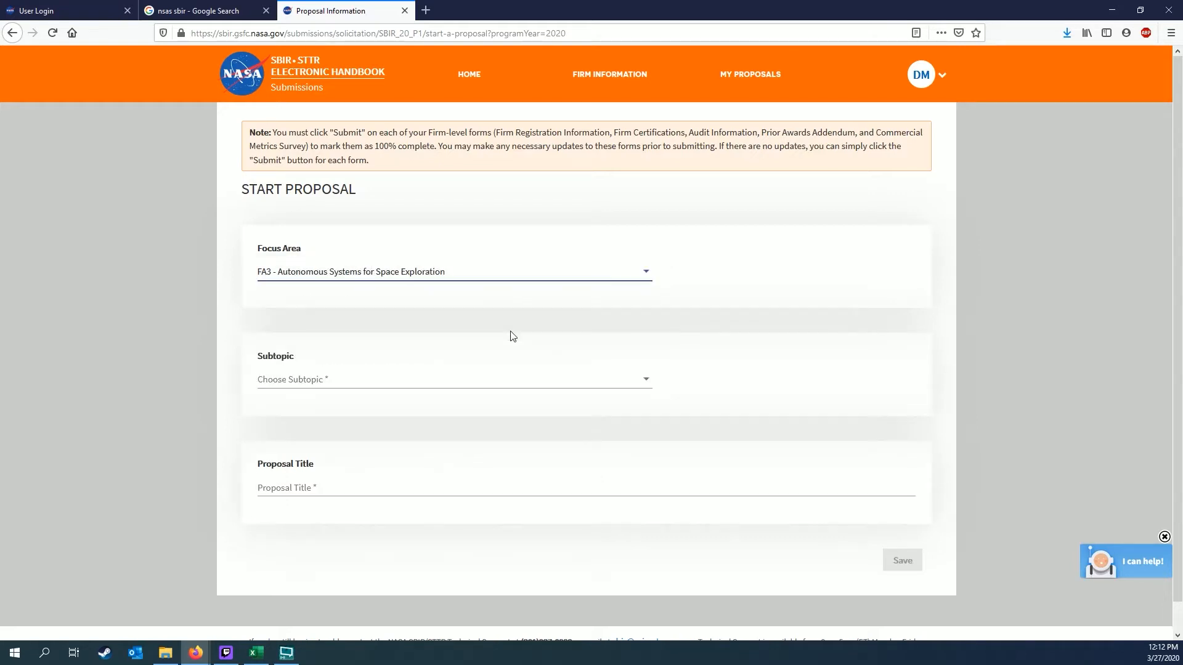
pyautogui.click(519, 382)
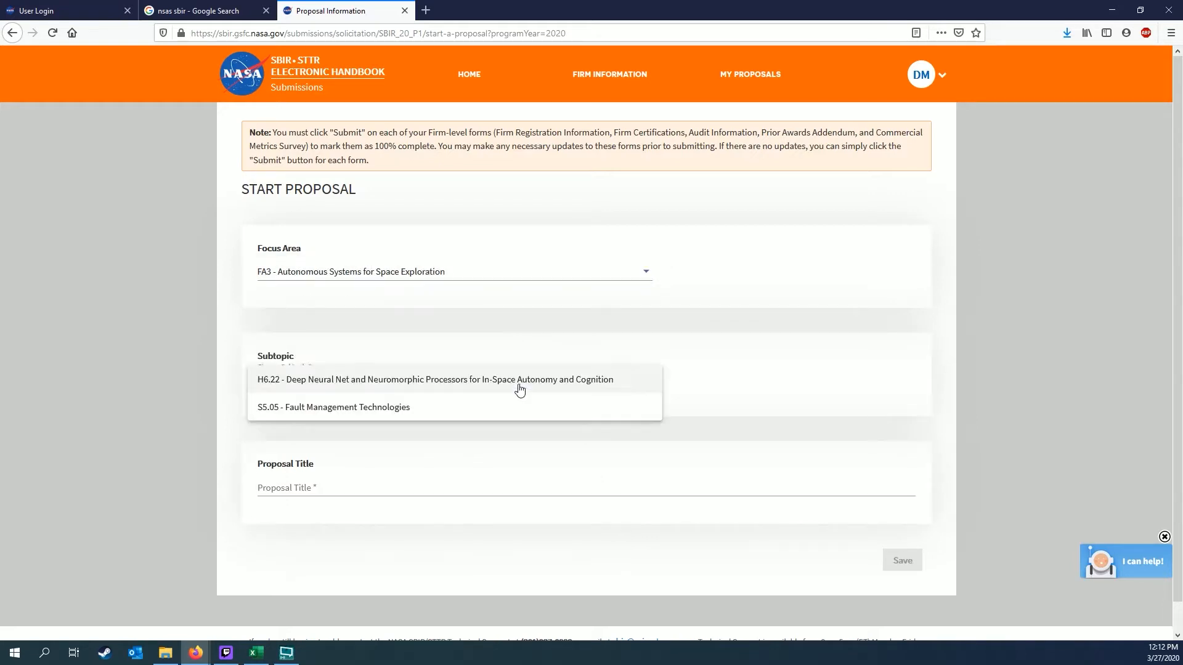
pyautogui.click(471, 388)
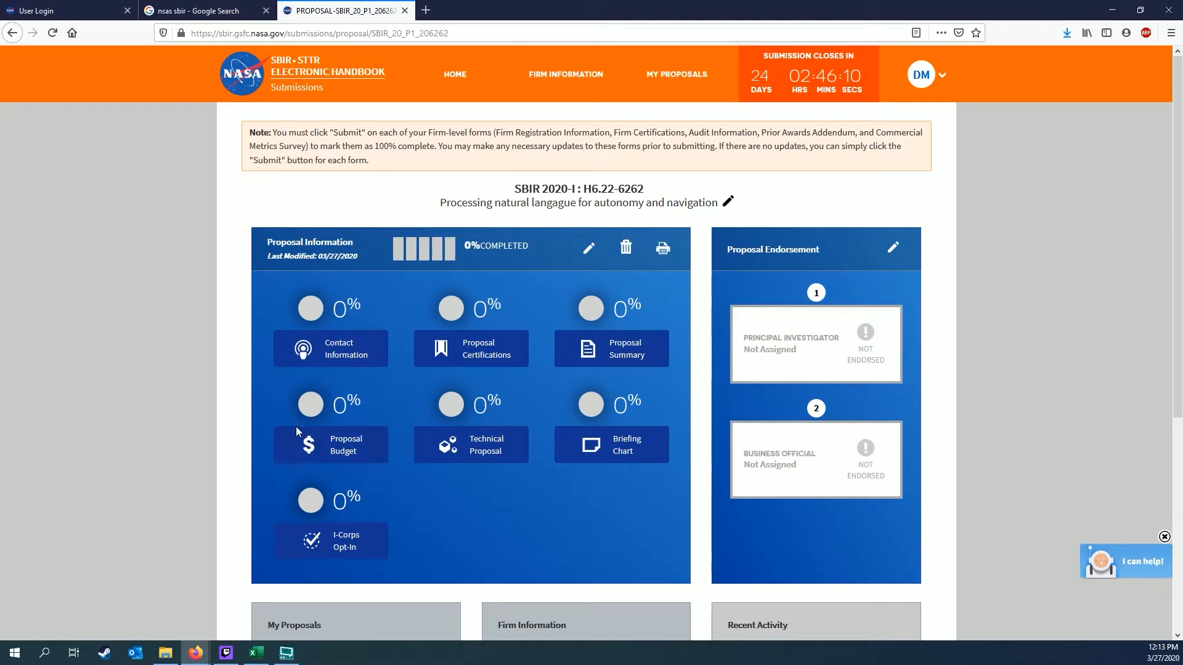
# Look over the 0% proposal dashboard and bring up the 'I can help!' assistant
pyautogui.scroll(-1, 143, 452)
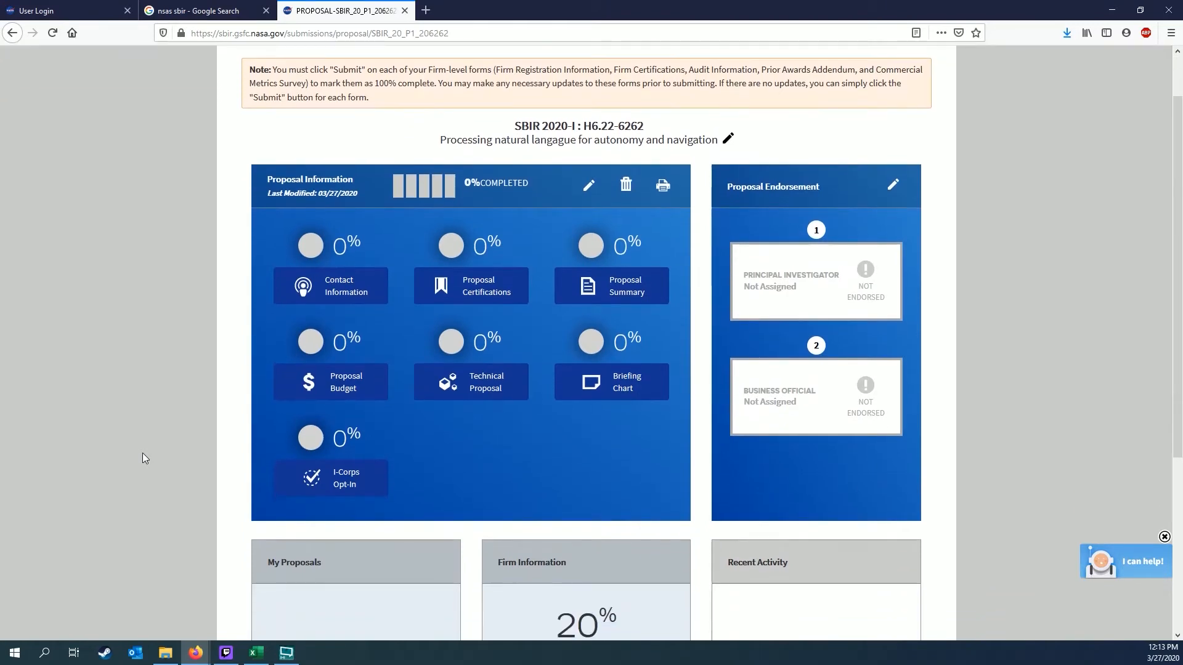
pyautogui.scroll(-2, 142, 454)
pyautogui.scroll(-1, 142, 454)
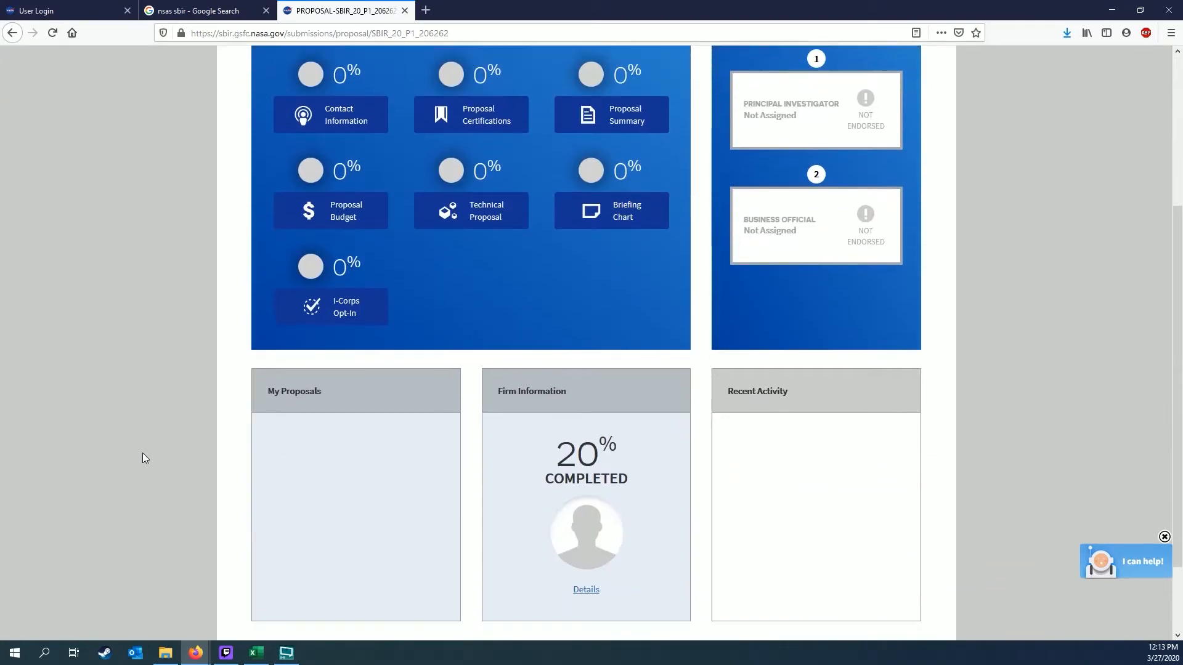
pyautogui.scroll(4, 142, 453)
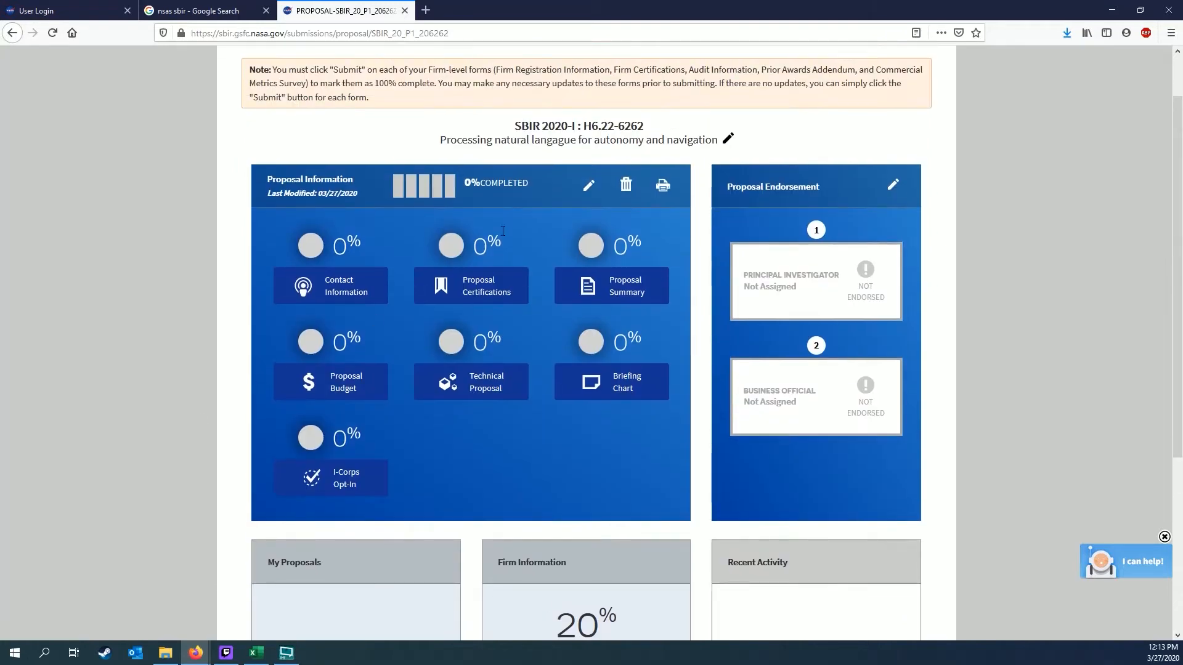
pyautogui.scroll(1, 136, 337)
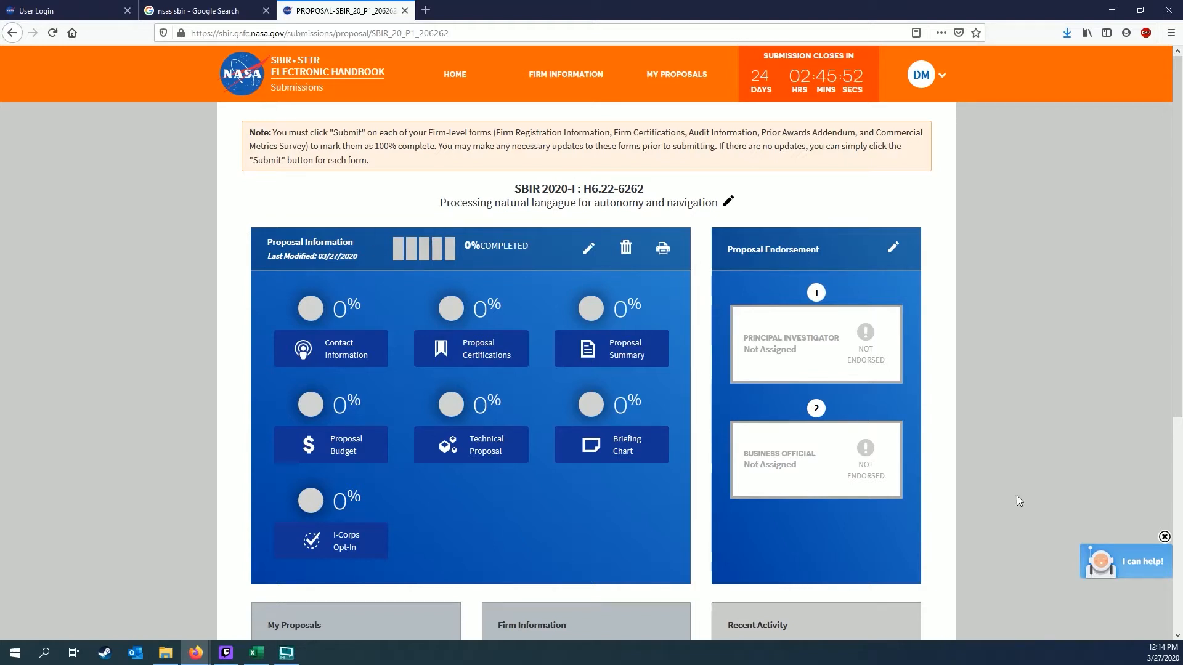
pyautogui.click(1107, 568)
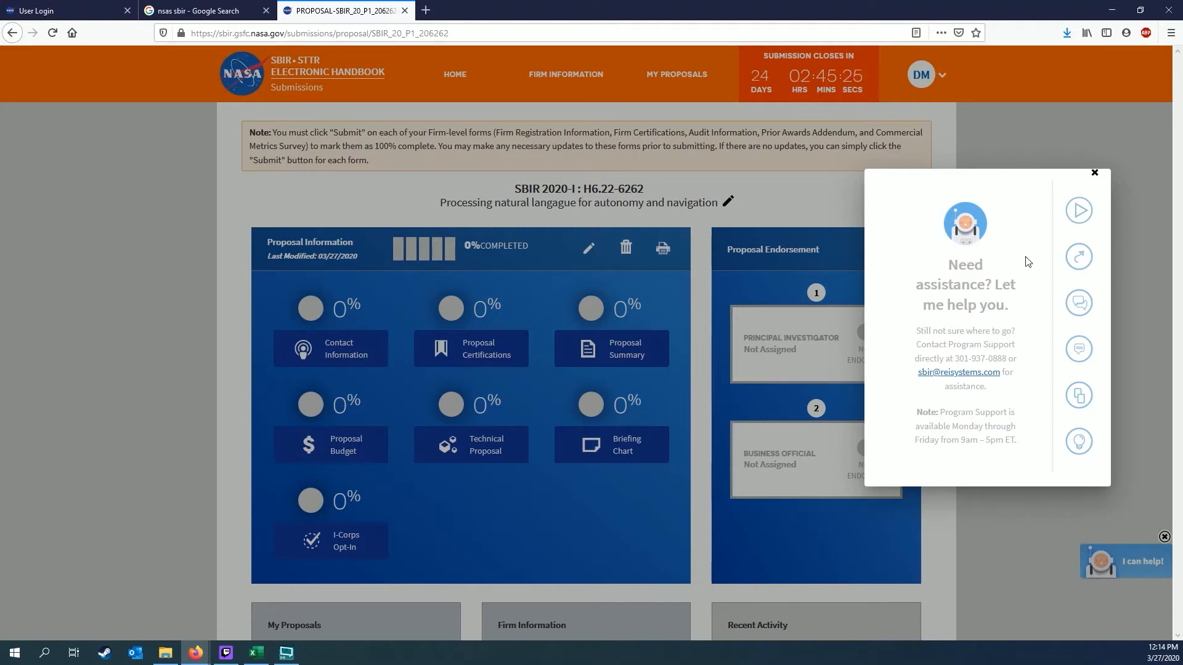
# List the Help Videos in the assistant, then go to the form Templates library
pyautogui.moveTo(1104, 223)
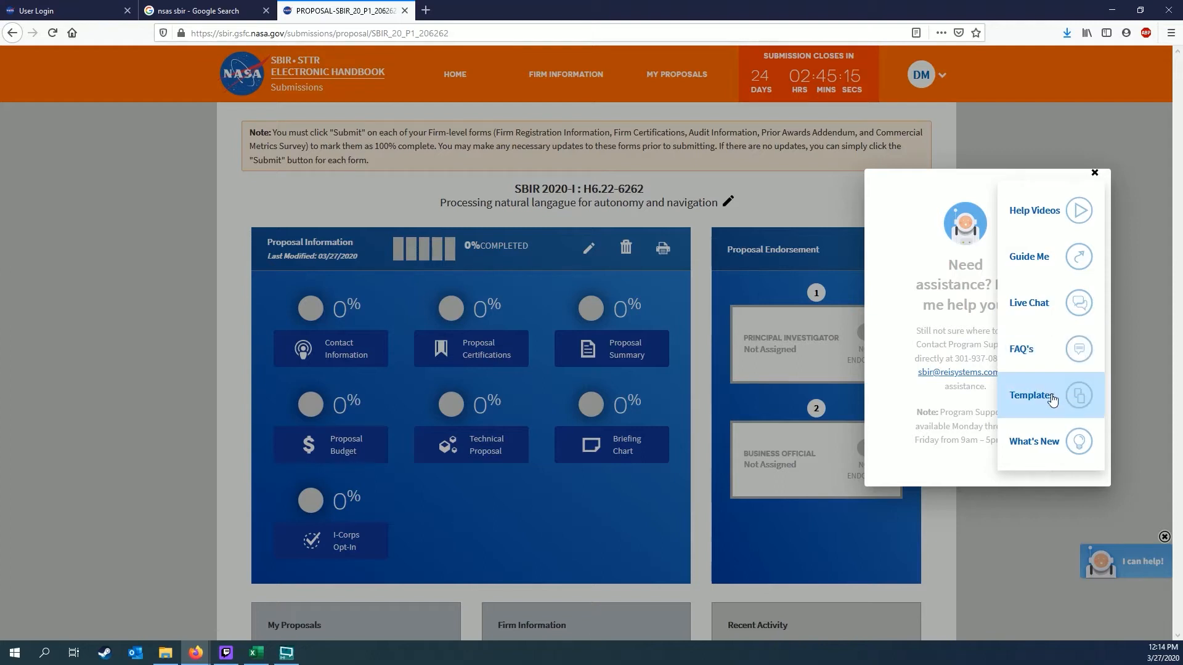
pyautogui.click(1046, 225)
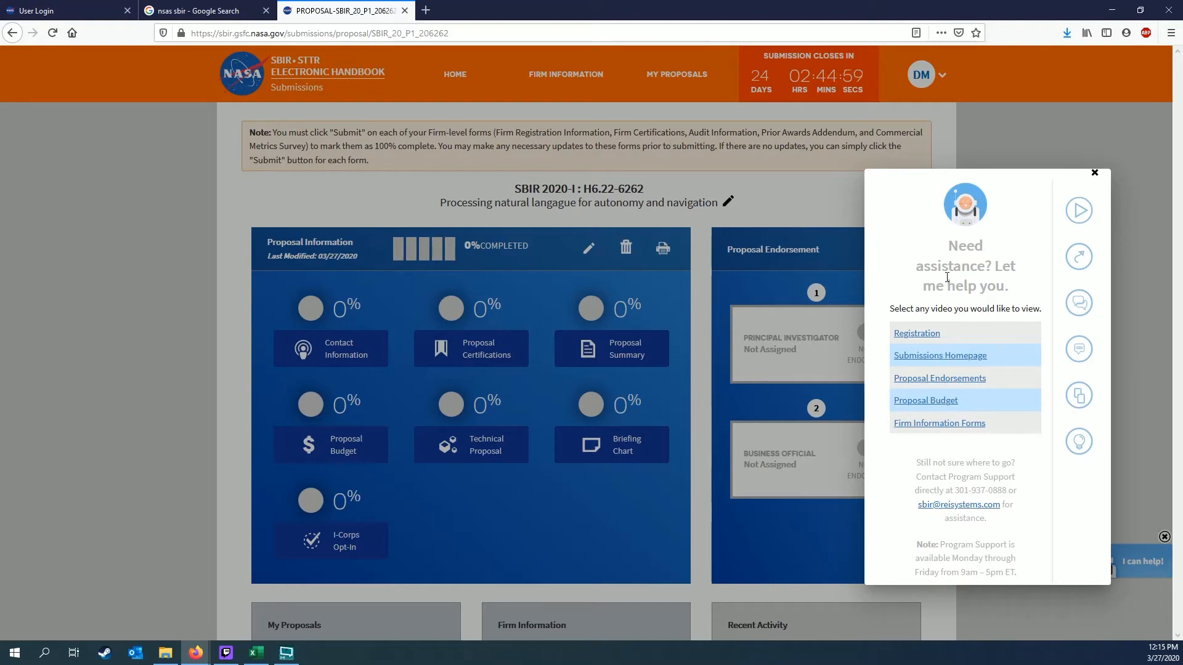
pyautogui.click(1085, 399)
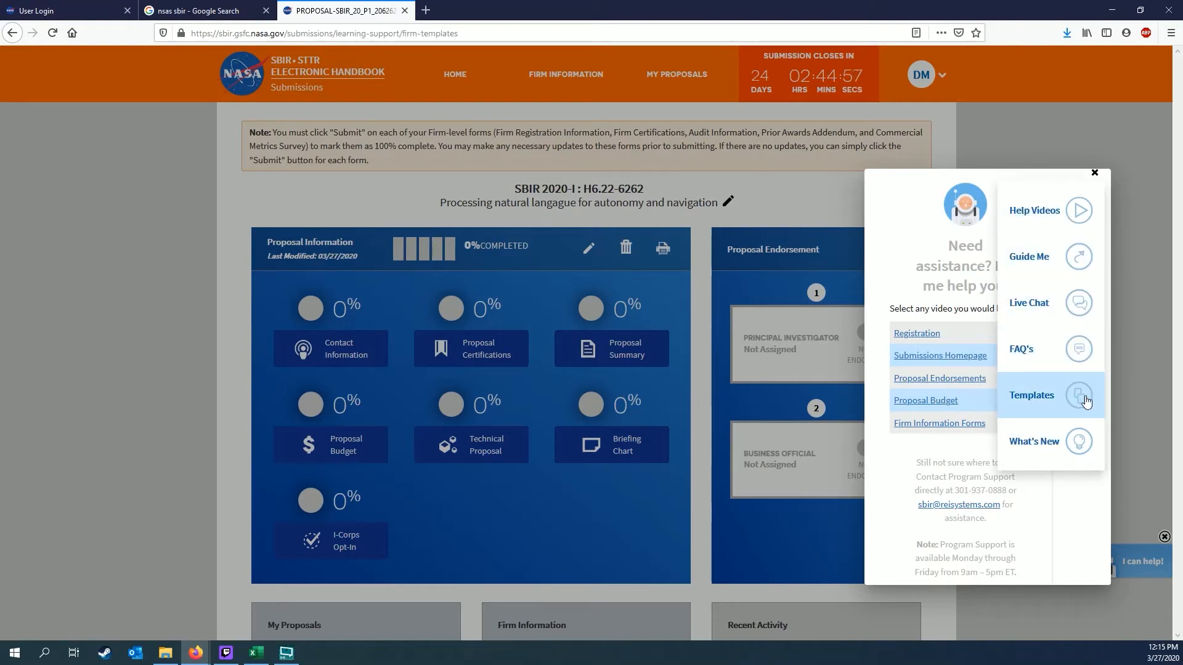
# Review the Firms Library Guidelines & Reference Material table, then reopen the help assistant
pyautogui.scroll(-2, 801, 382)
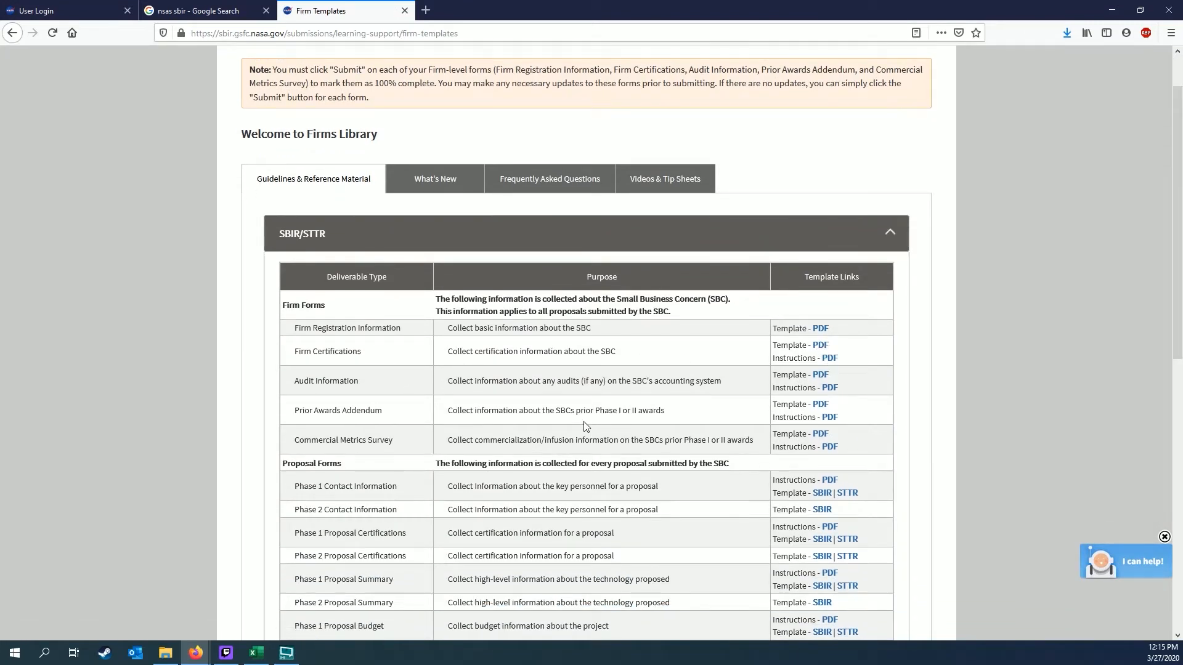
pyautogui.scroll(-3, 586, 426)
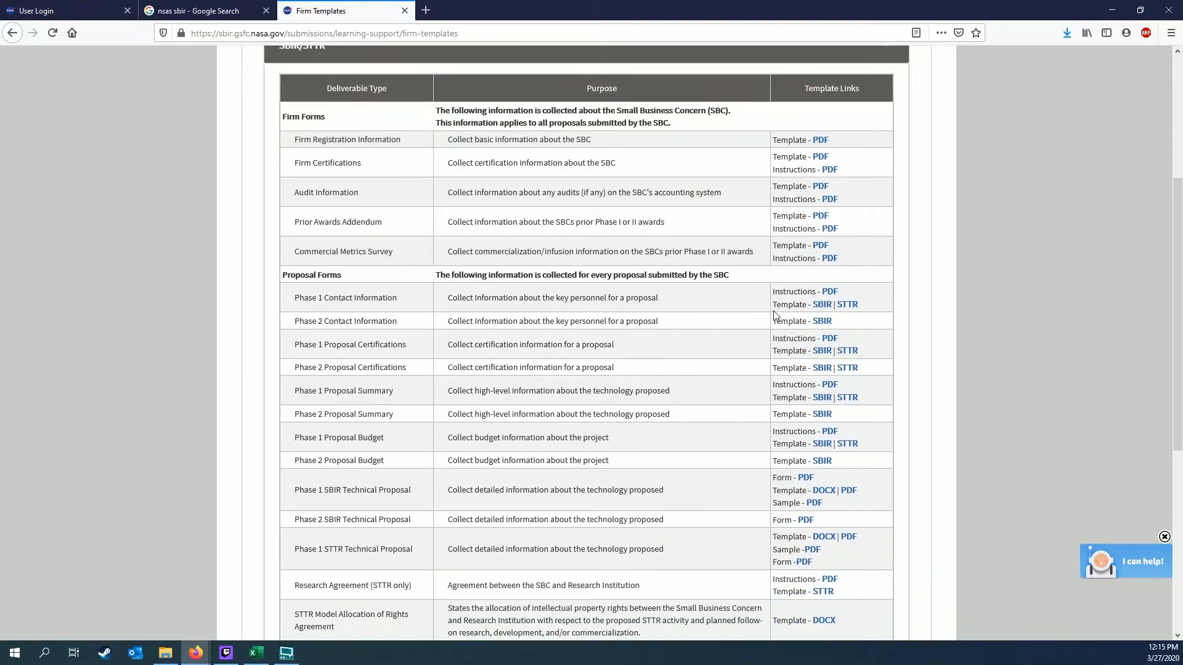
pyautogui.scroll(-3, 524, 348)
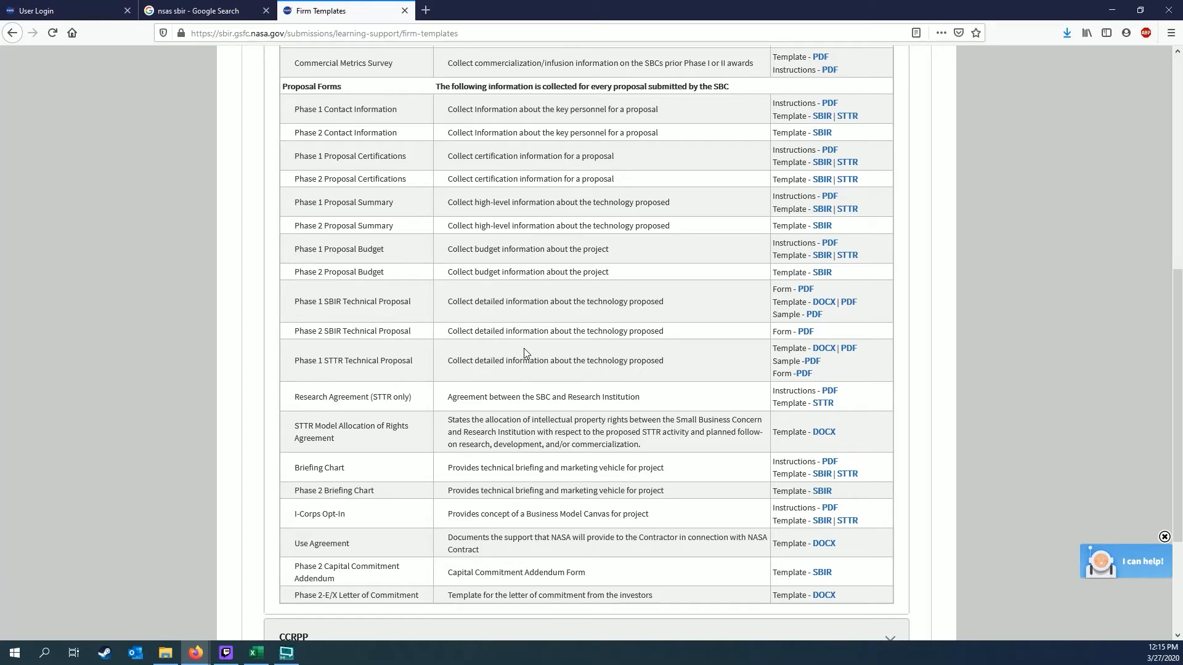
pyautogui.scroll(6, 524, 353)
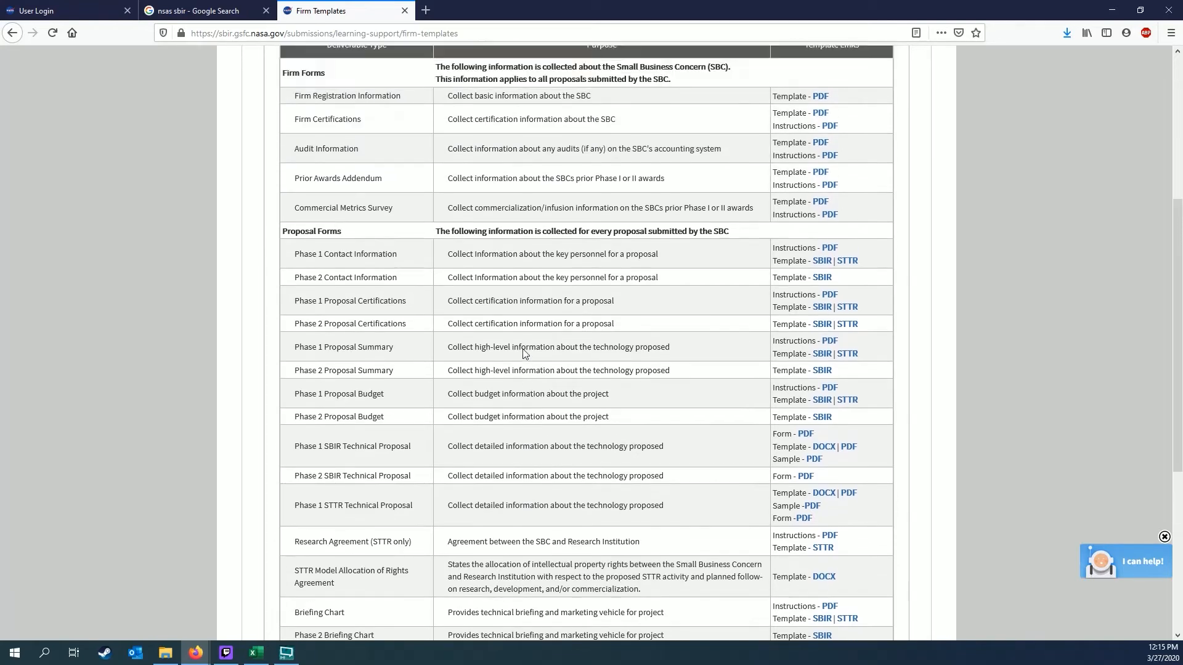
pyautogui.scroll(2, 524, 353)
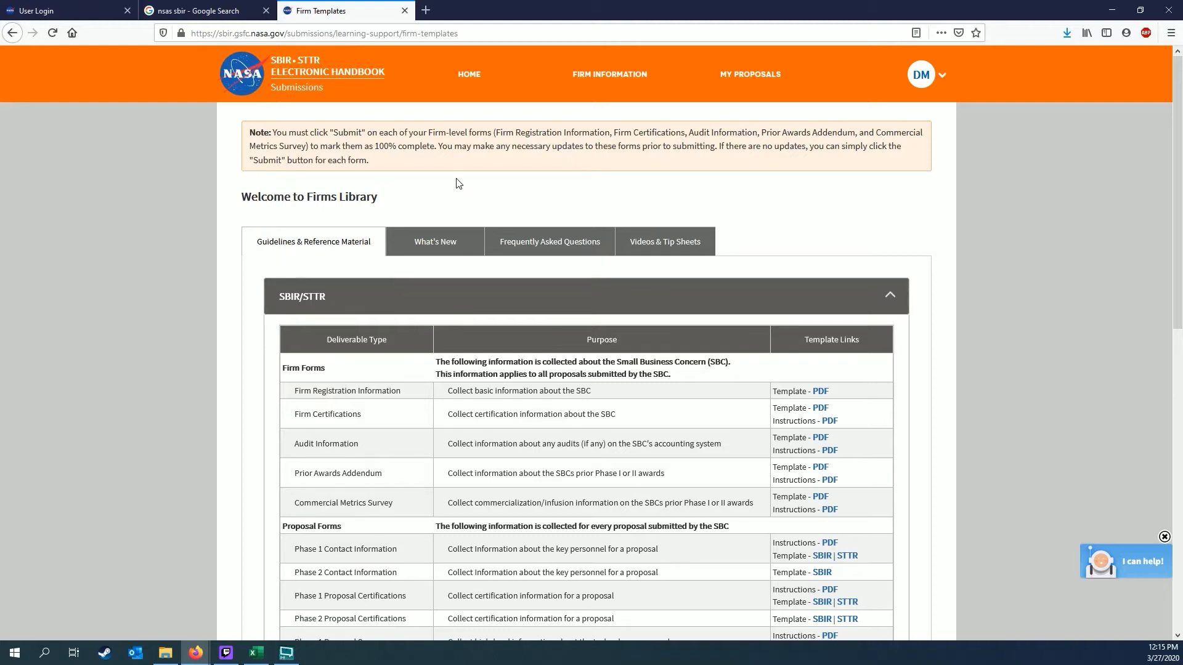
pyautogui.click(1122, 572)
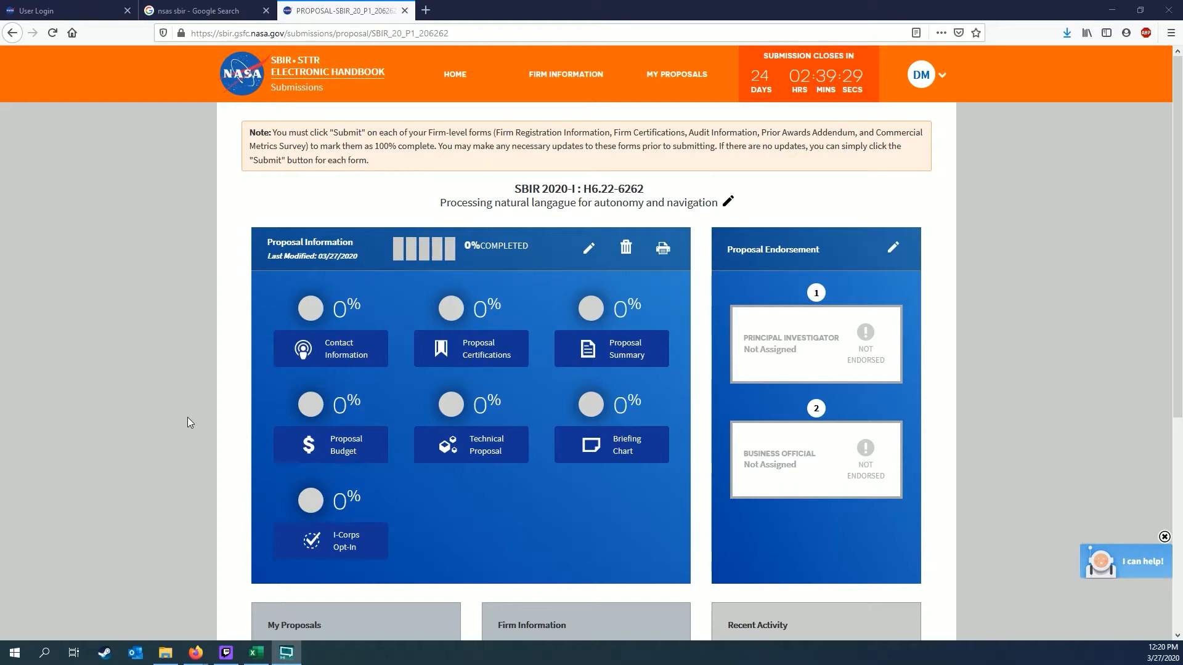
# Open the Contact Information tile and view its unassigned ACN, PI and BO roles
pyautogui.click(363, 355)
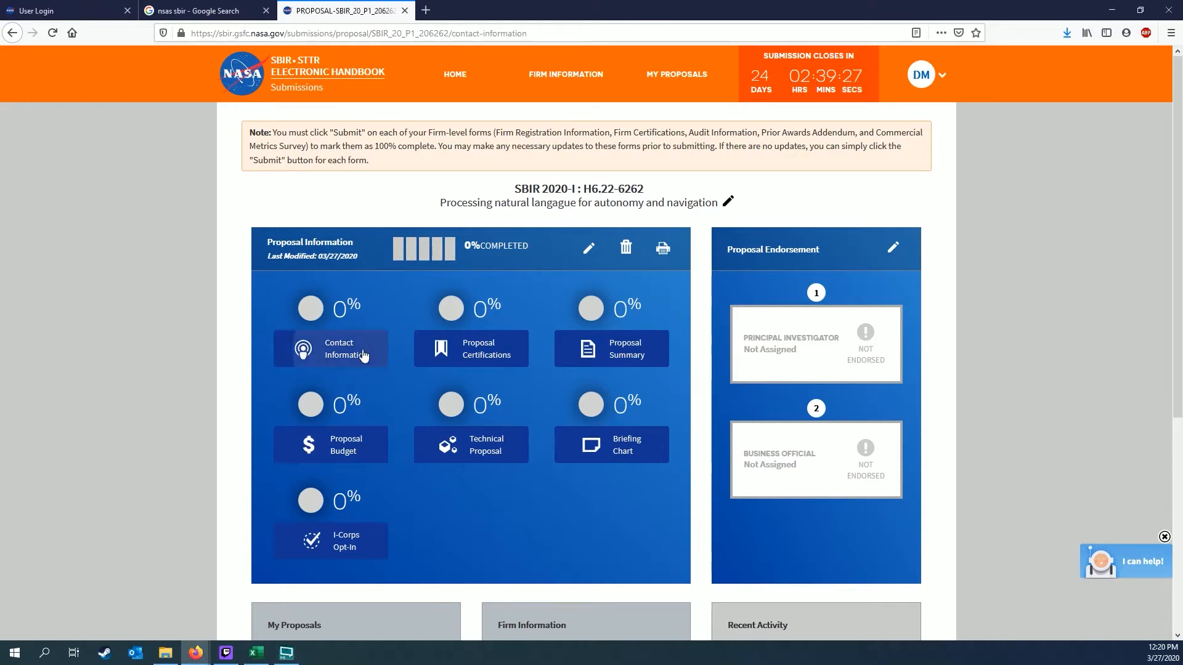
pyautogui.scroll(-2, 138, 480)
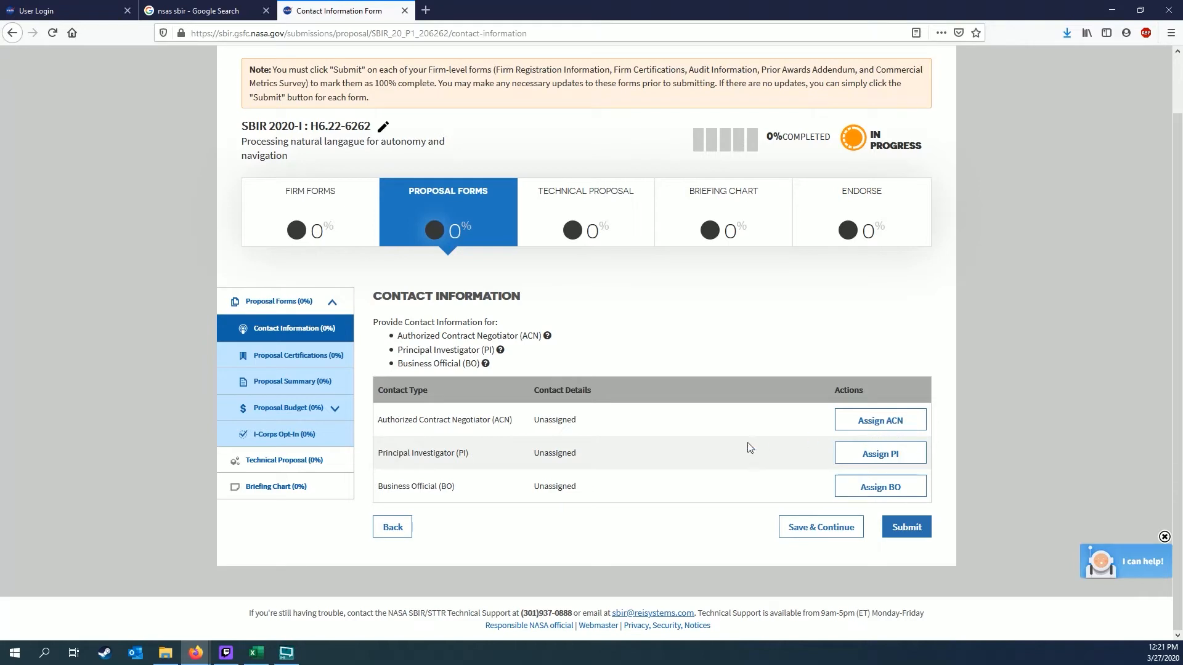
# Add the listed existing user as the ACN, PI and BO contact in turn
pyautogui.click(878, 425)
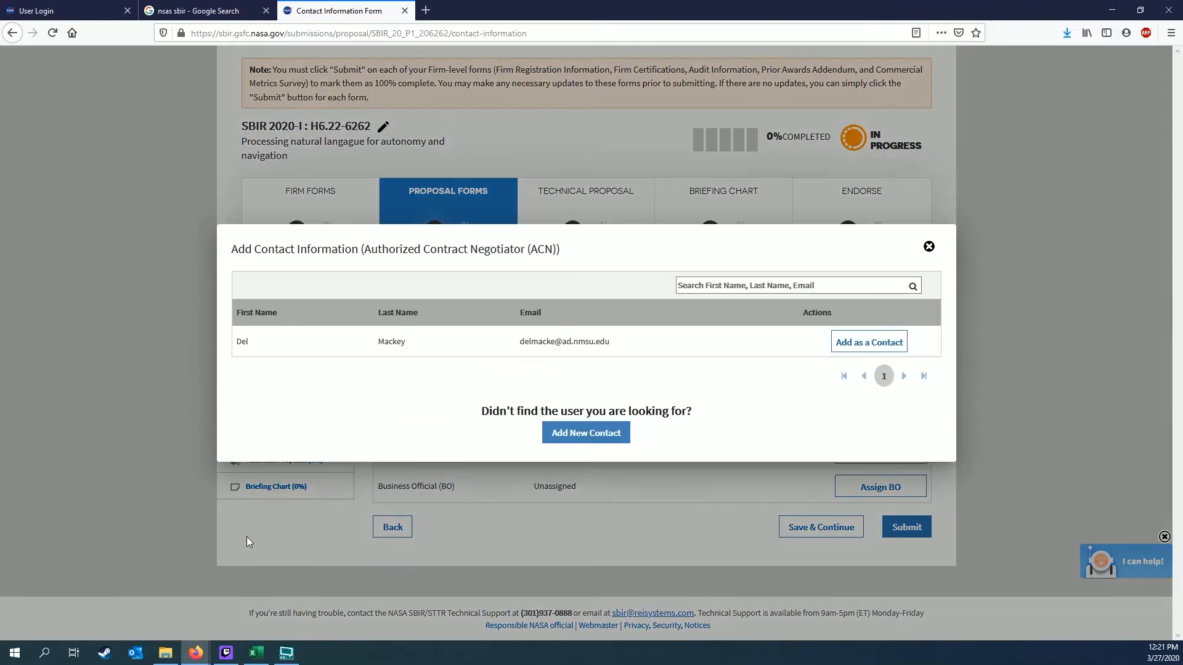
pyautogui.click(888, 345)
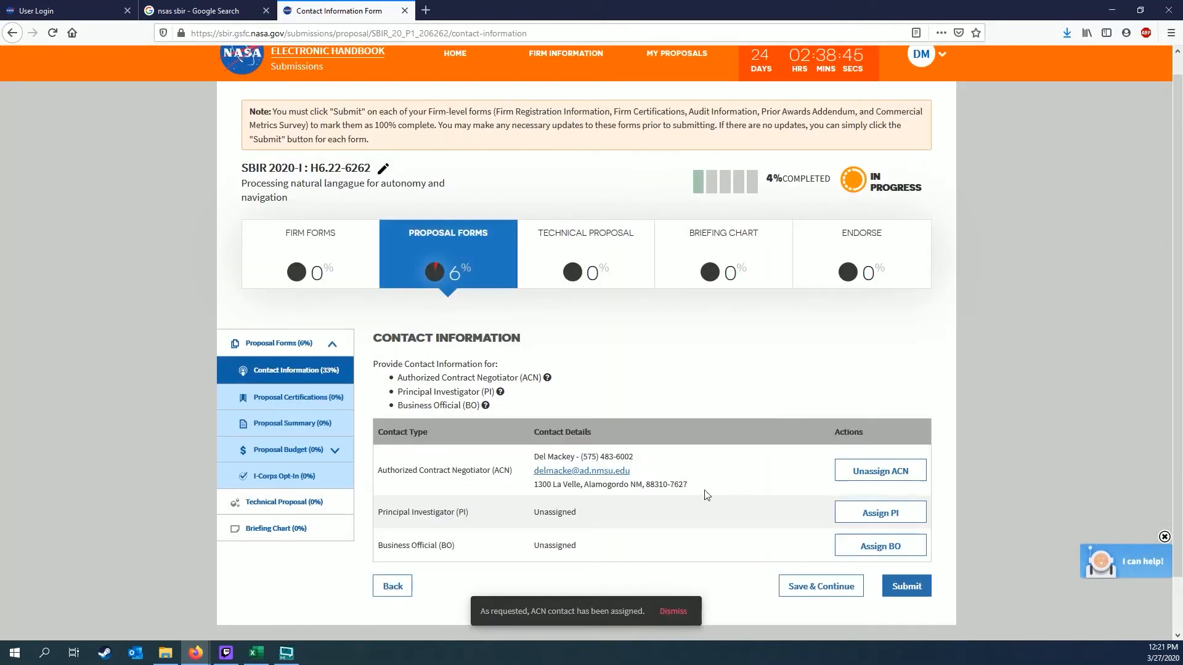
pyautogui.scroll(-2, 714, 495)
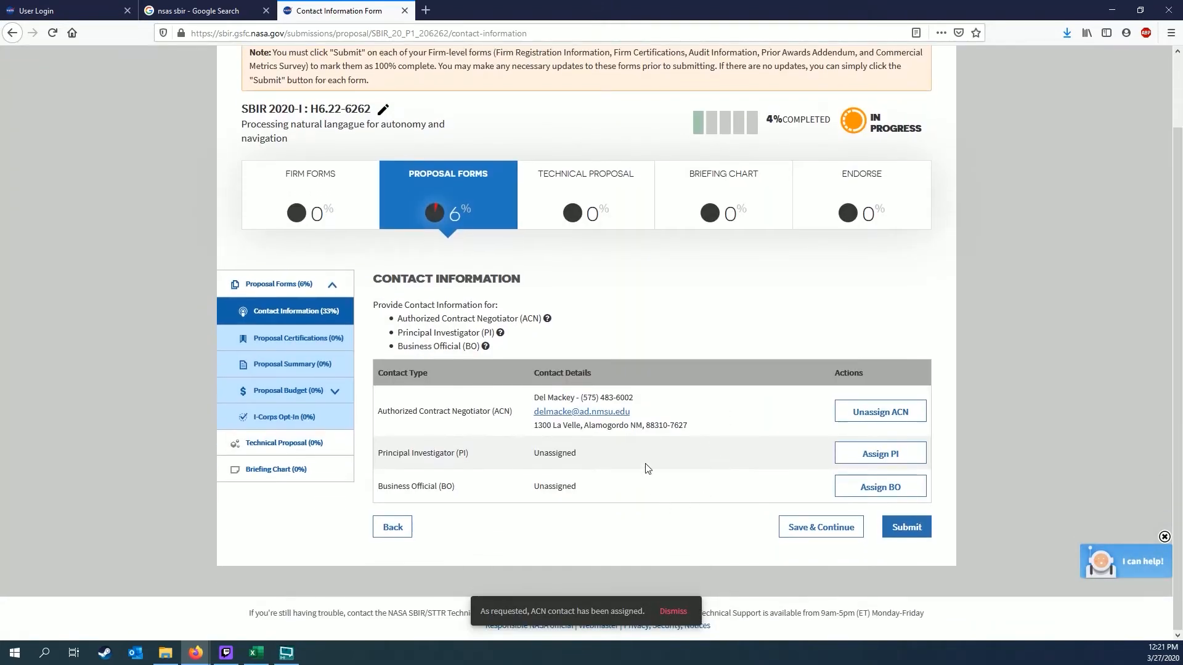
pyautogui.click(877, 456)
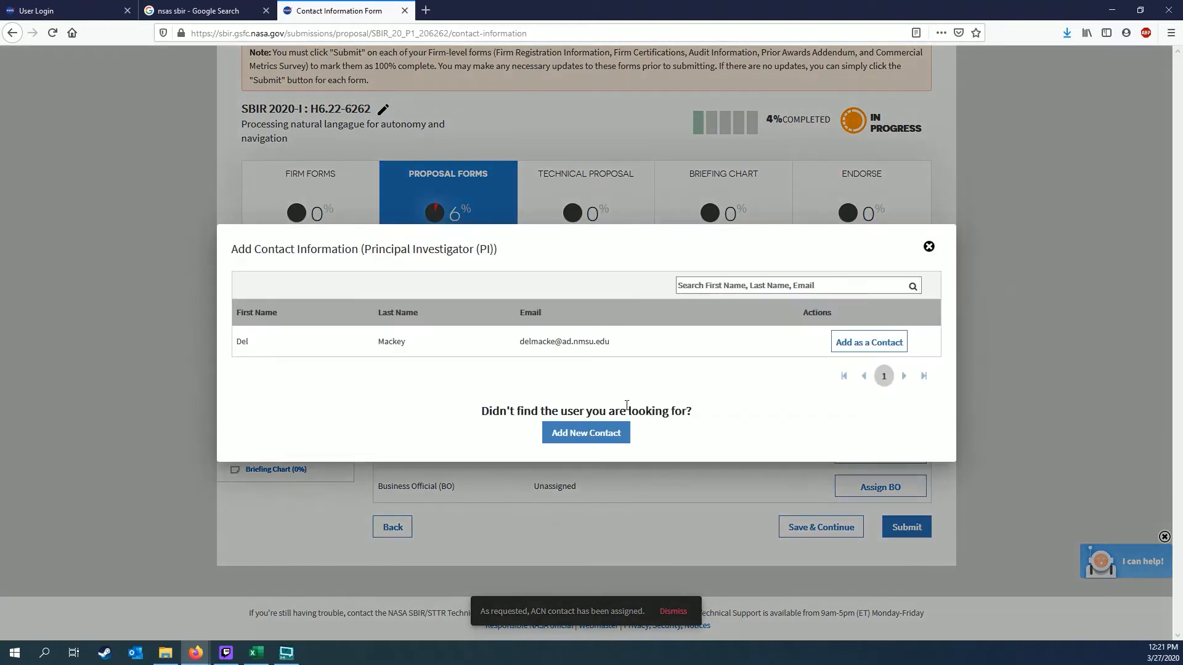
pyautogui.click(866, 343)
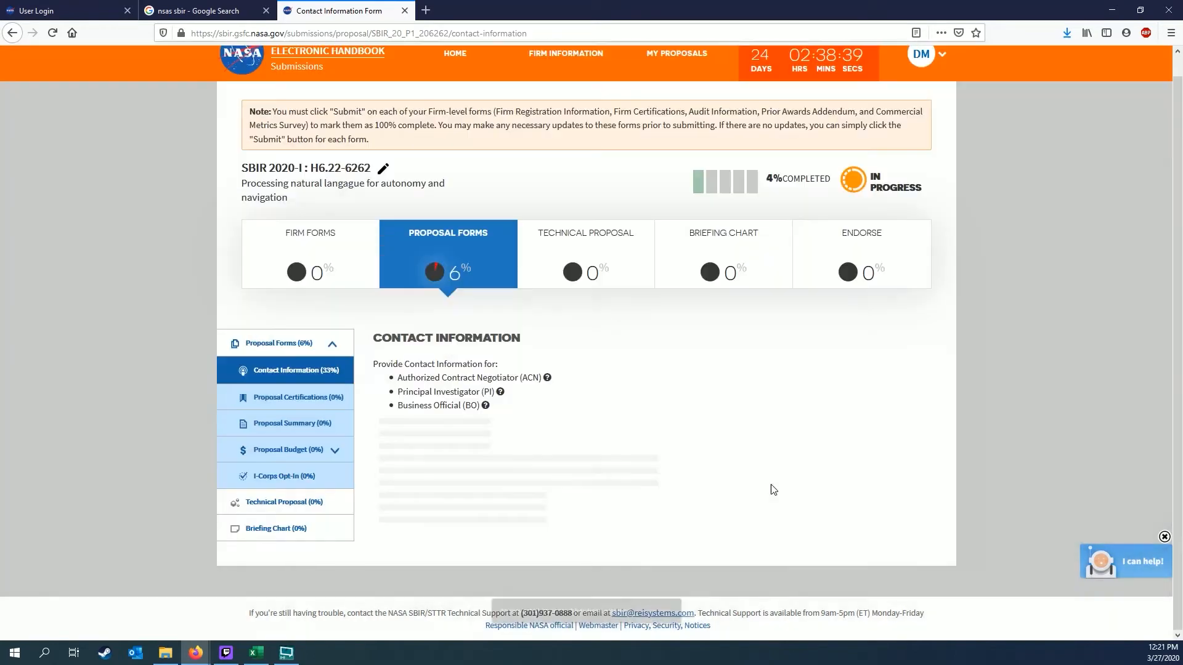
pyautogui.scroll(-1, 698, 478)
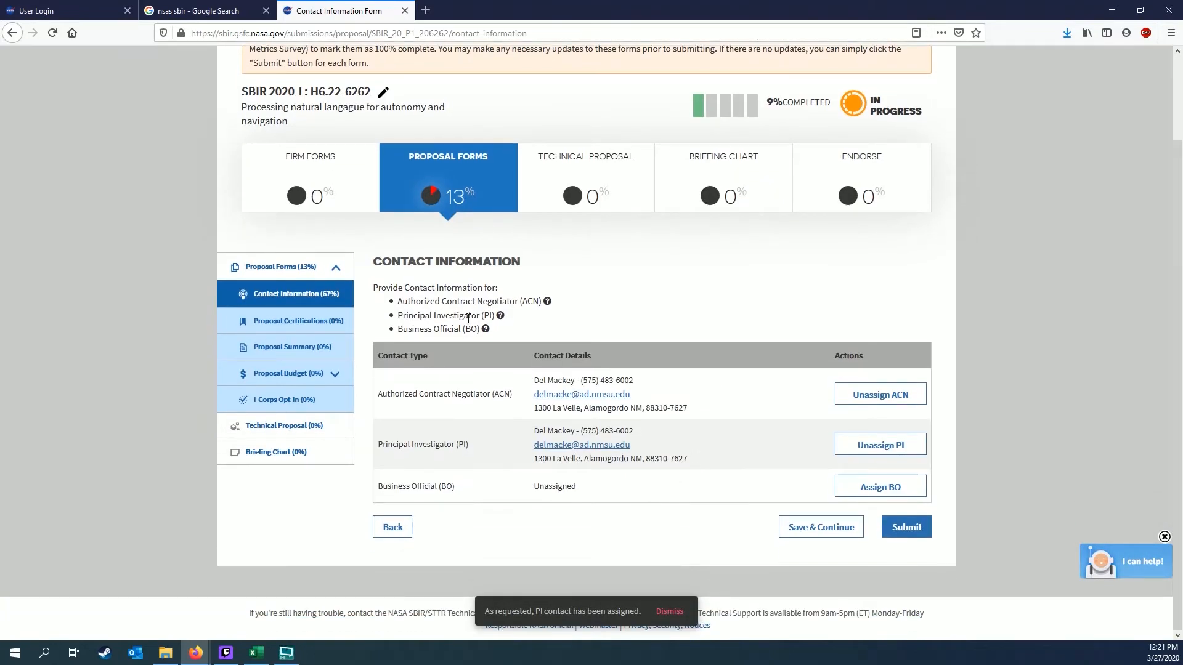
pyautogui.click(853, 491)
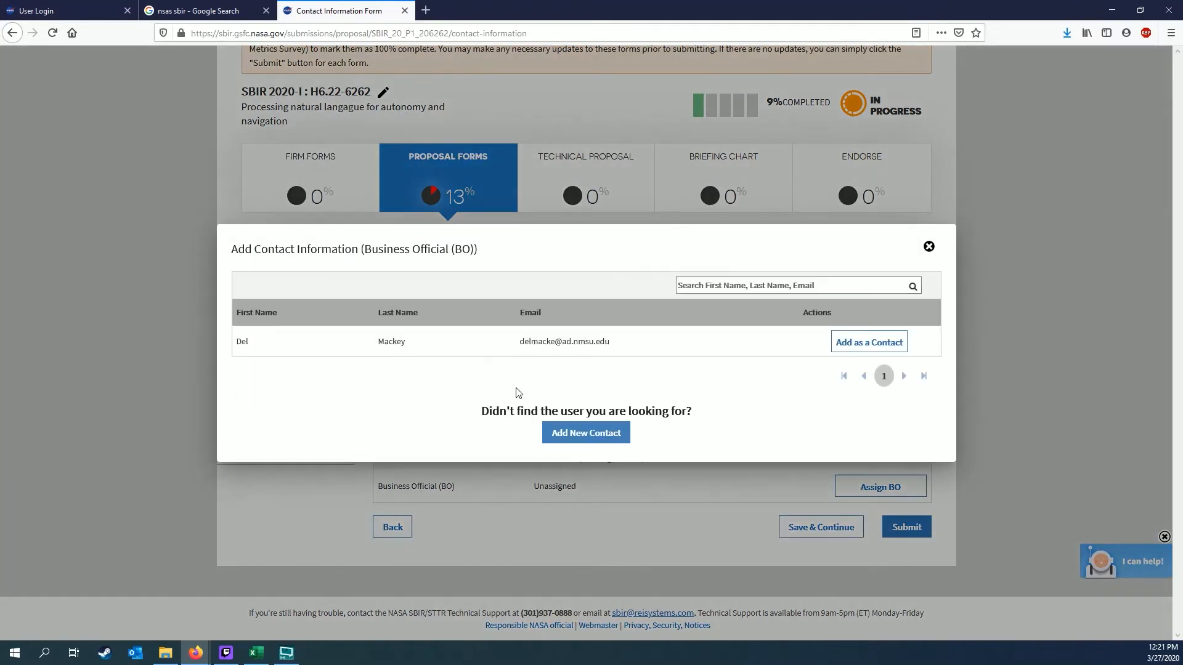
pyautogui.click(870, 343)
pyautogui.scroll(-2, 726, 428)
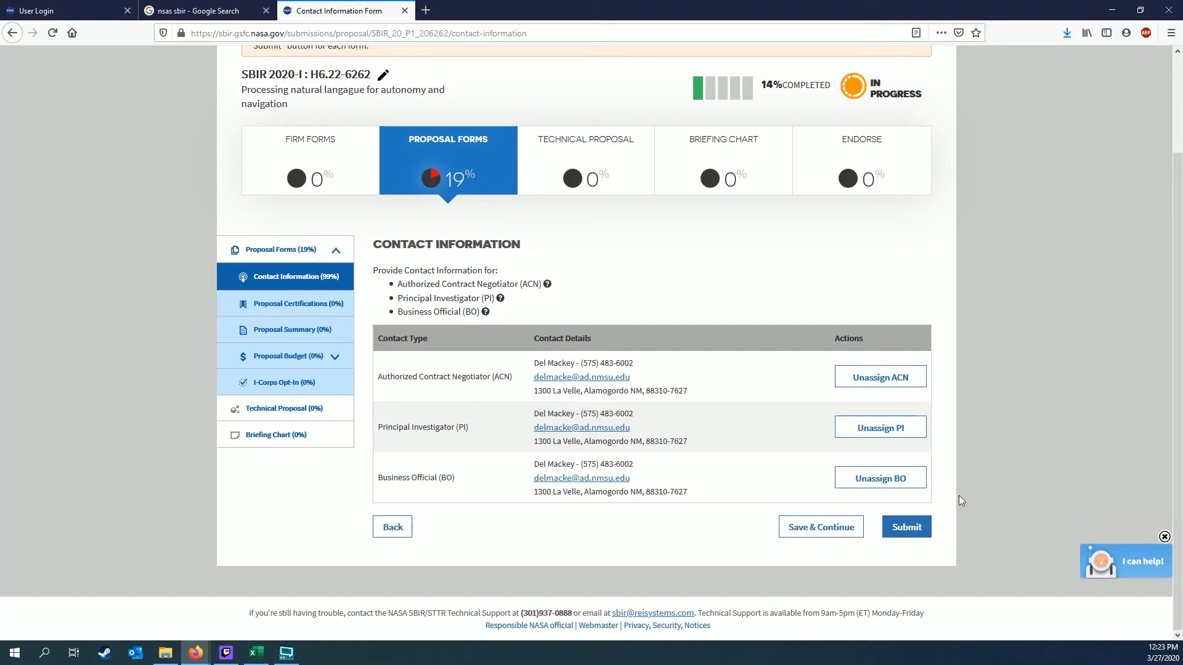
# Submit the Contact Information form and review the Proposal Certifications page
pyautogui.click(908, 527)
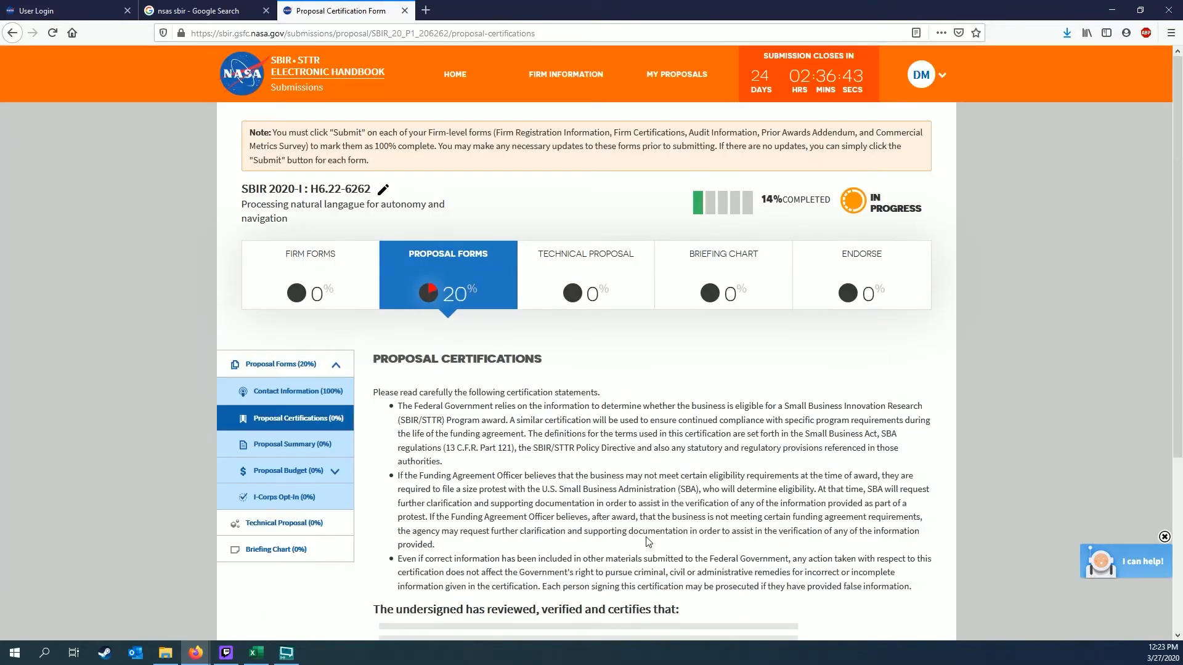
pyautogui.scroll(-5, 669, 500)
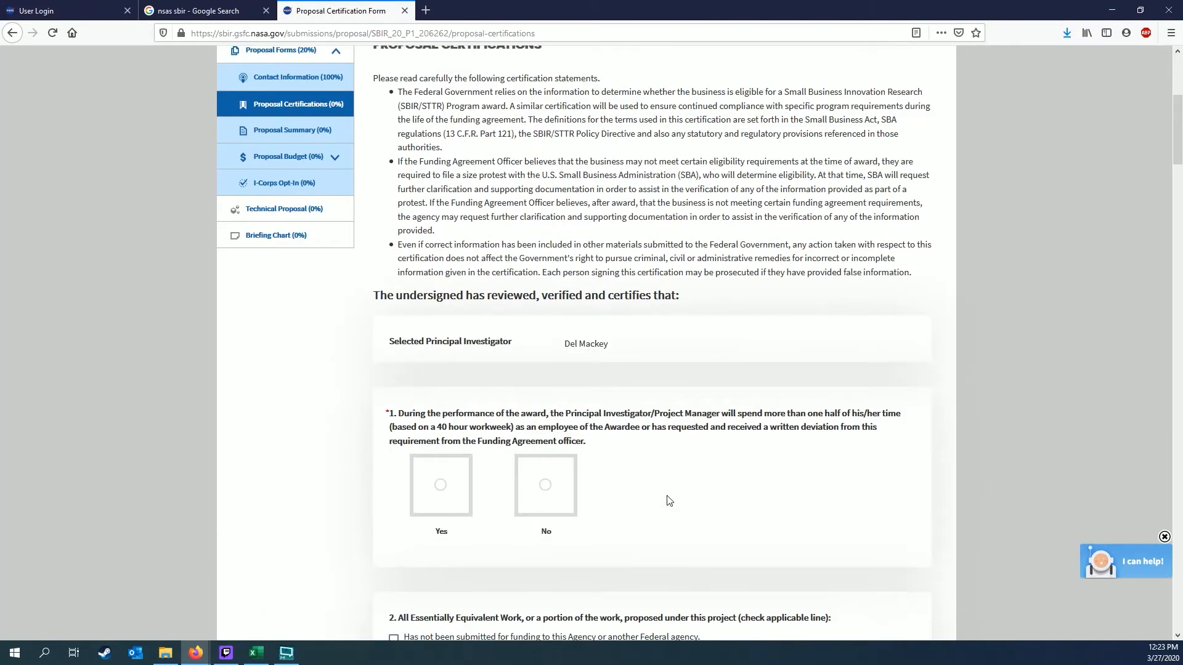
pyautogui.scroll(3, 668, 499)
pyautogui.scroll(-2, 668, 497)
pyautogui.scroll(3, 668, 496)
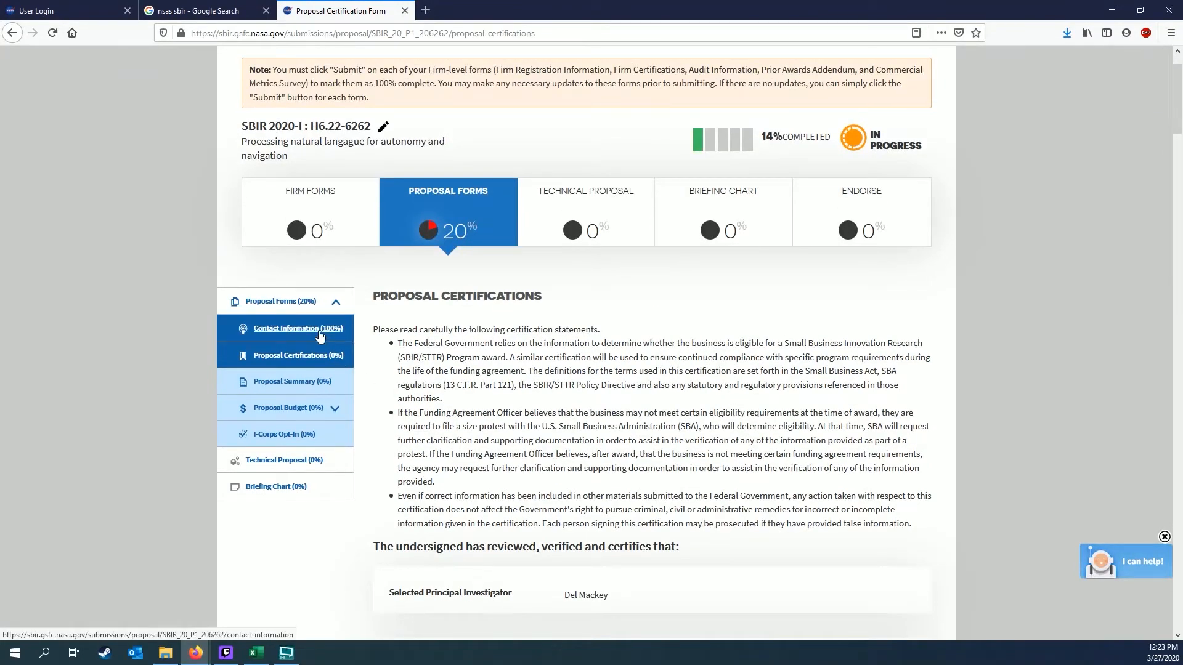
pyautogui.scroll(-4, 476, 424)
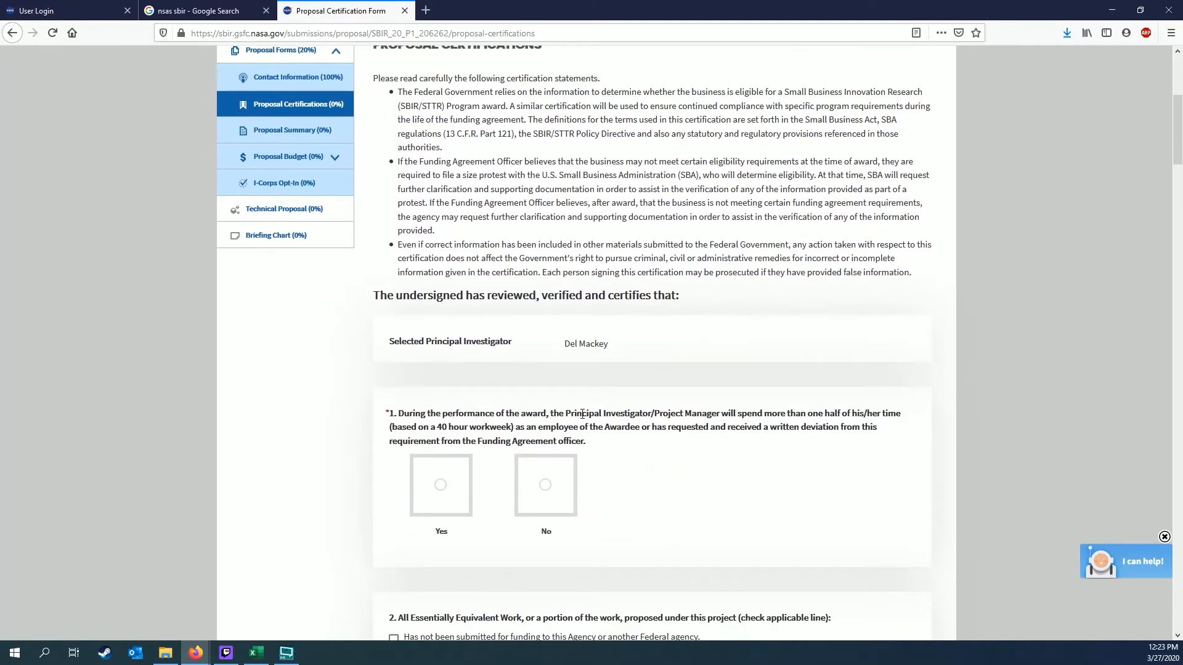
pyautogui.scroll(5, 623, 402)
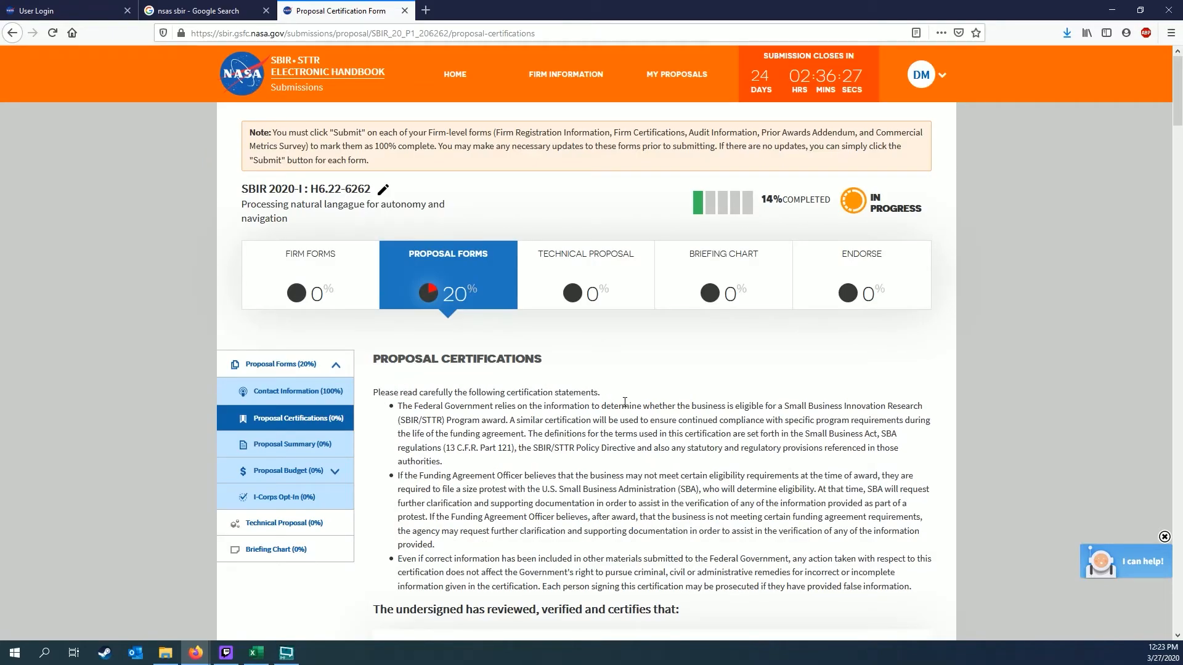
pyautogui.scroll(-2, 624, 401)
pyautogui.scroll(-4, 624, 402)
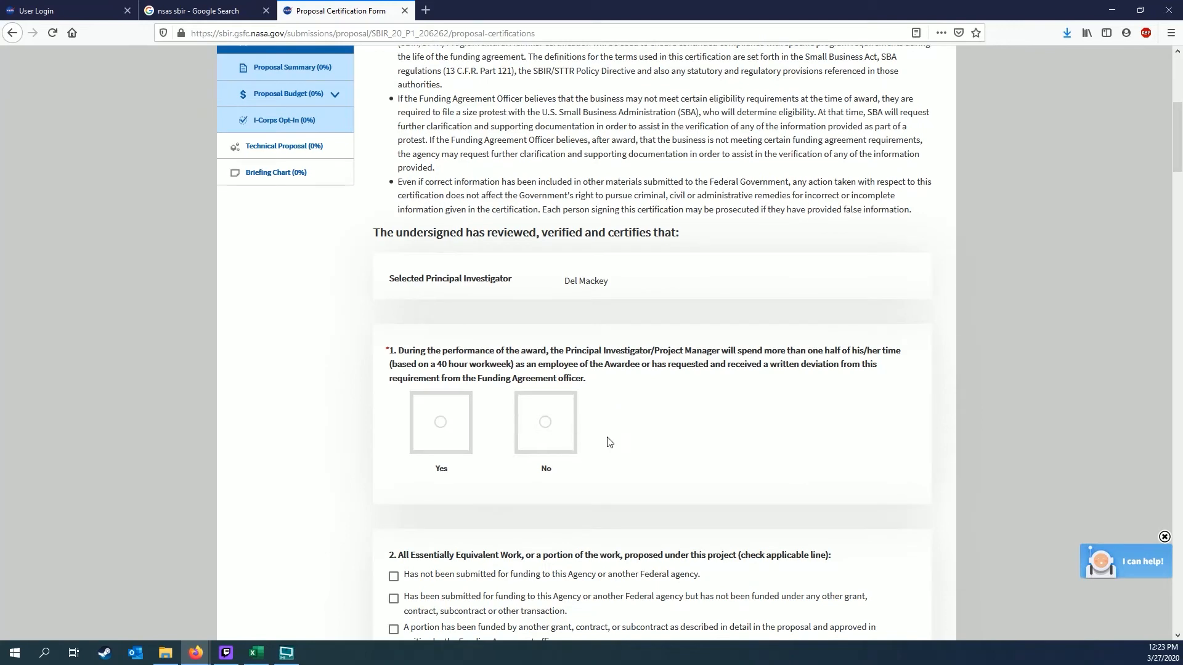
# Answer questions 1–8: Yes to 1, 2a, 3–5, 7; No to 6; not submitted elsewhere; no subcontractors
pyautogui.click(440, 422)
pyautogui.scroll(-3, 440, 422)
pyautogui.click(394, 388)
pyautogui.scroll(-2, 394, 388)
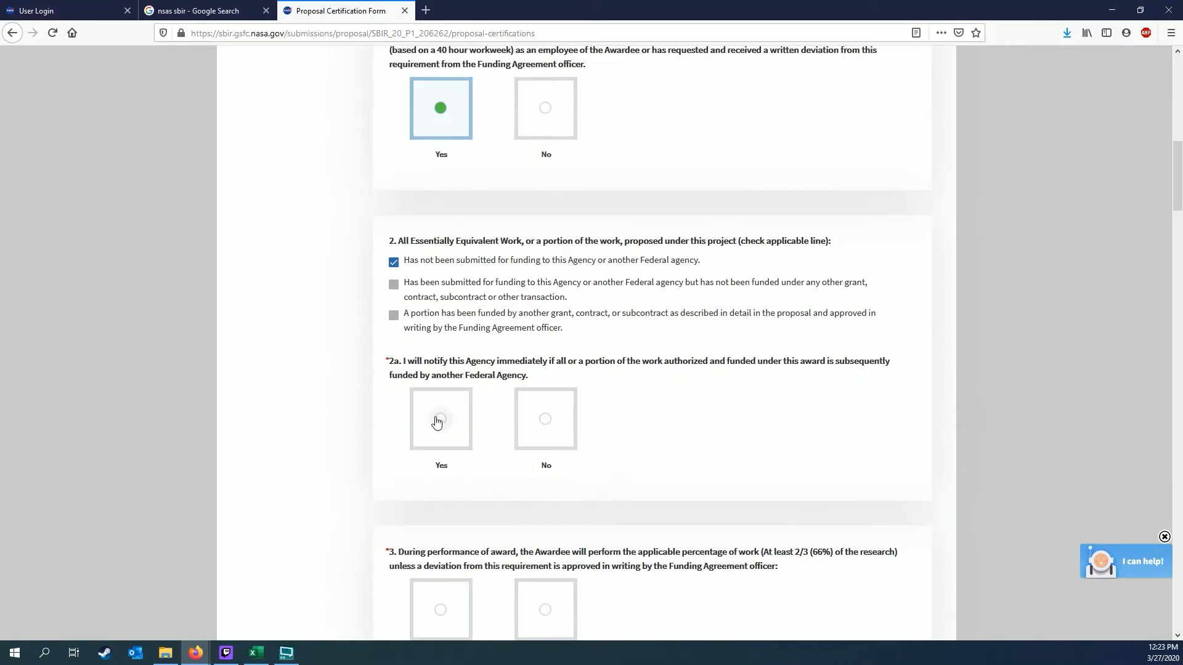
pyautogui.click(442, 417)
pyautogui.scroll(-4, 441, 417)
pyautogui.click(460, 368)
pyautogui.scroll(-3, 459, 368)
pyautogui.click(438, 363)
pyautogui.scroll(-3, 438, 363)
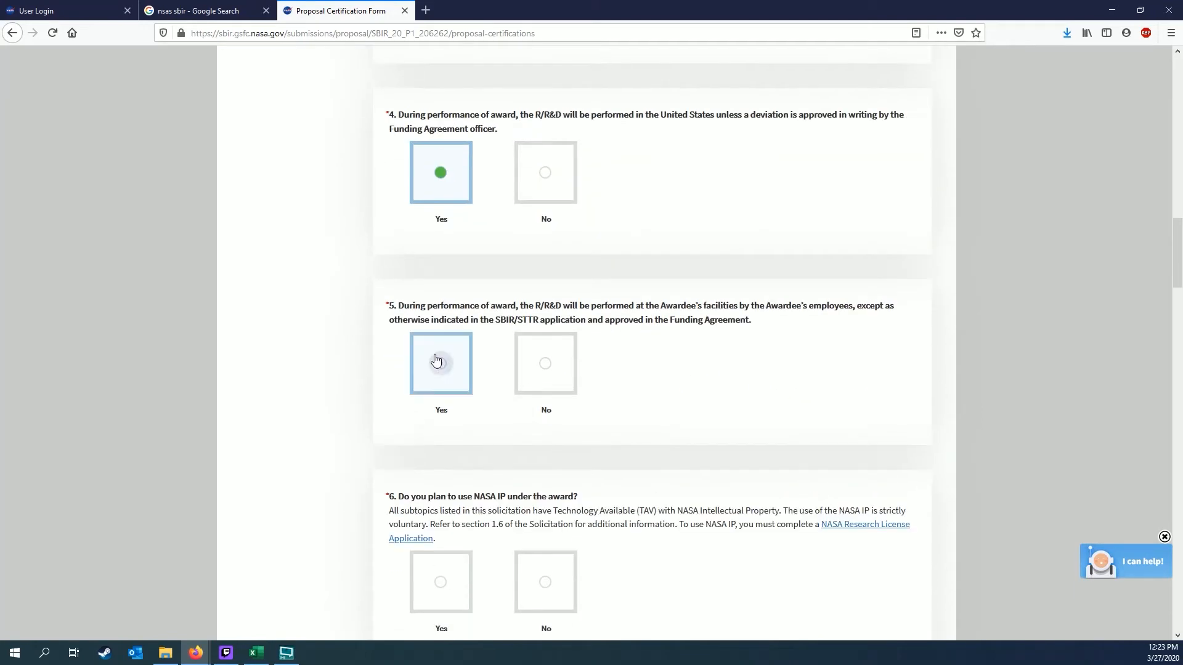
pyautogui.click(441, 363)
pyautogui.scroll(-3, 441, 363)
pyautogui.click(545, 396)
pyautogui.scroll(-3, 446, 404)
pyautogui.click(446, 403)
pyautogui.scroll(-3, 446, 404)
pyautogui.click(545, 377)
pyautogui.scroll(-2, 545, 377)
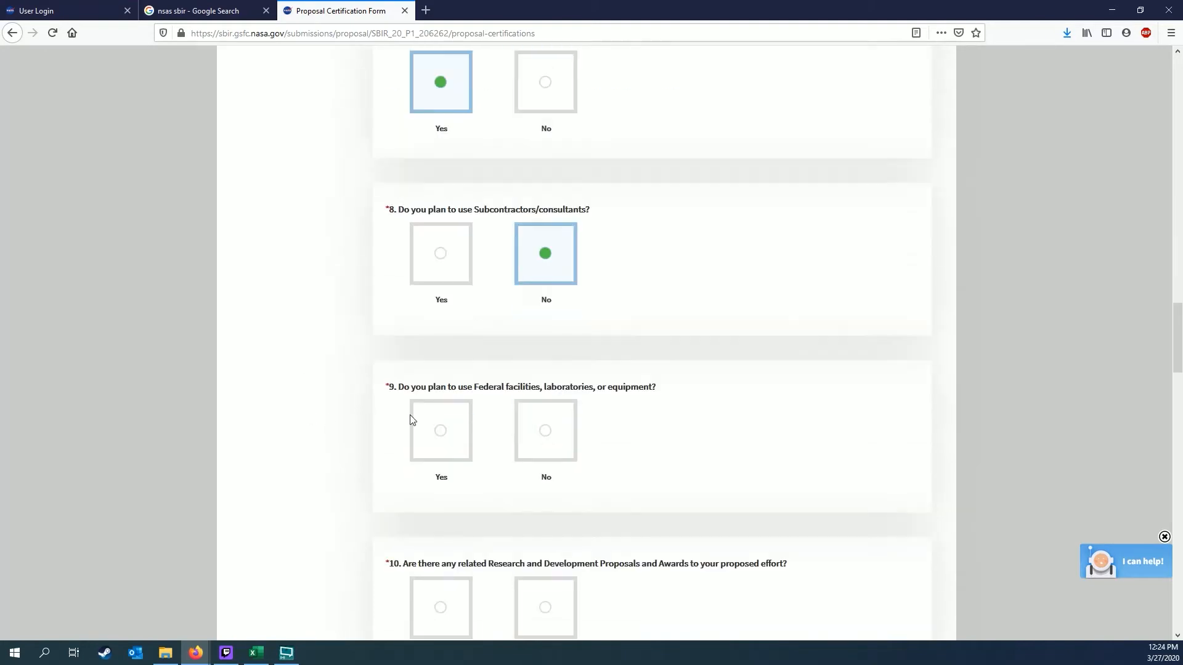
# Answer questions 9–17: No to federal facilities, 10, 12–16; Yes to export compliance and BO disclosure
pyautogui.click(545, 431)
pyautogui.scroll(-4, 545, 430)
pyautogui.click(551, 364)
pyautogui.scroll(-3, 546, 361)
pyautogui.click(441, 361)
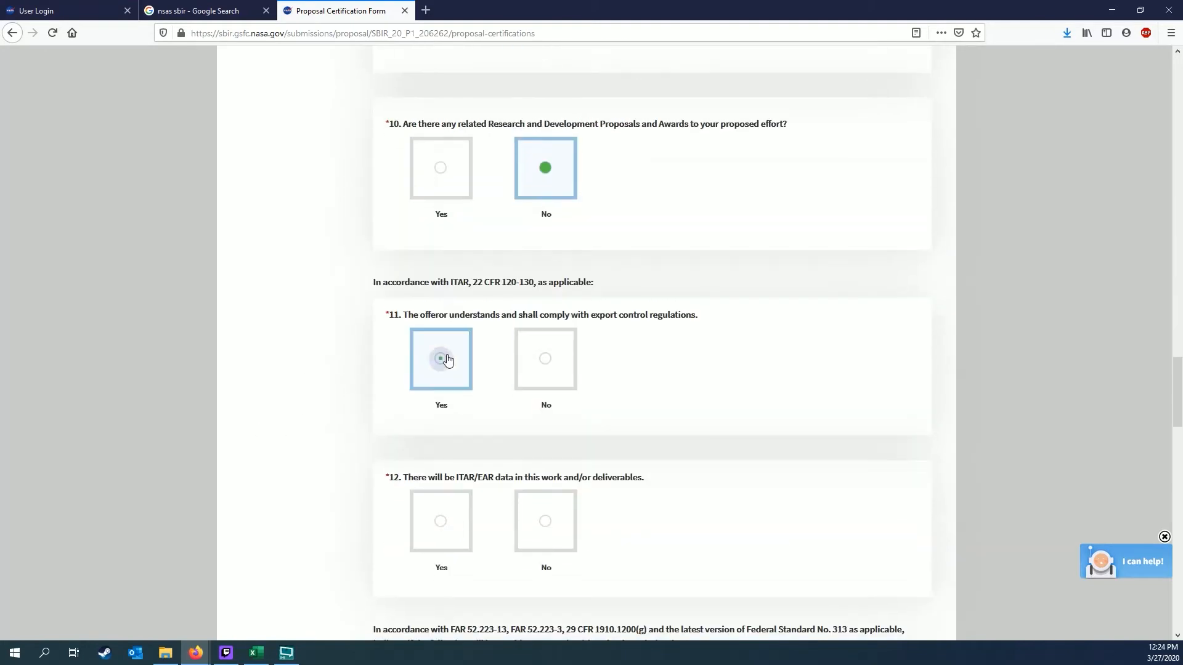
pyautogui.scroll(-2, 576, 405)
pyautogui.click(575, 405)
pyautogui.scroll(-5, 298, 391)
pyautogui.click(544, 293)
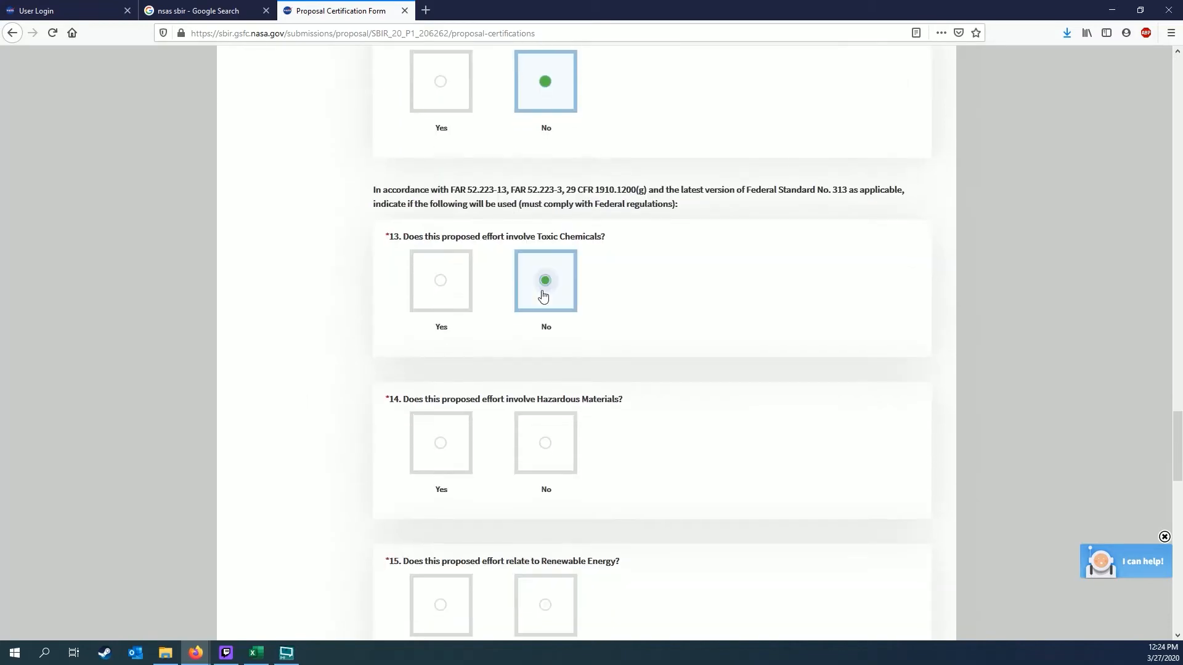
pyautogui.scroll(-4, 545, 295)
pyautogui.click(549, 354)
pyautogui.click(554, 367)
pyautogui.scroll(-7, 627, 379)
pyautogui.click(557, 373)
pyautogui.click(441, 290)
pyautogui.scroll(-2, 307, 361)
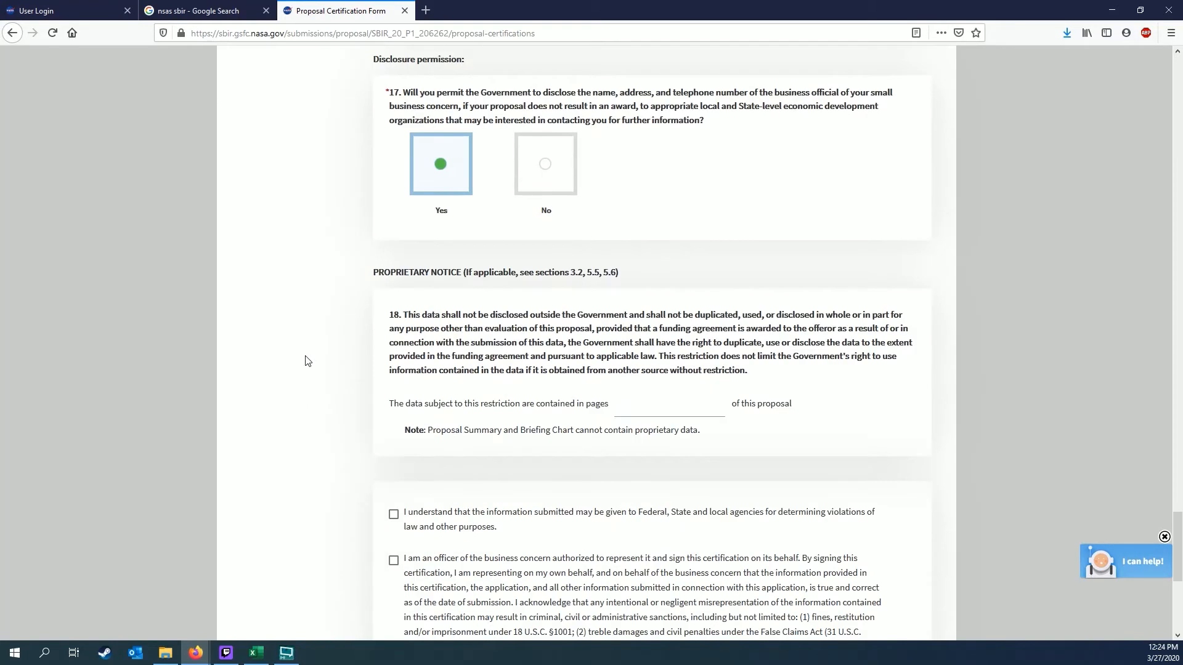
# Agree to the information-sharing and officer certification statements and save the answers
pyautogui.scroll(-4, 307, 361)
pyautogui.click(394, 263)
pyautogui.click(393, 310)
pyautogui.scroll(-2, 277, 378)
pyautogui.click(742, 530)
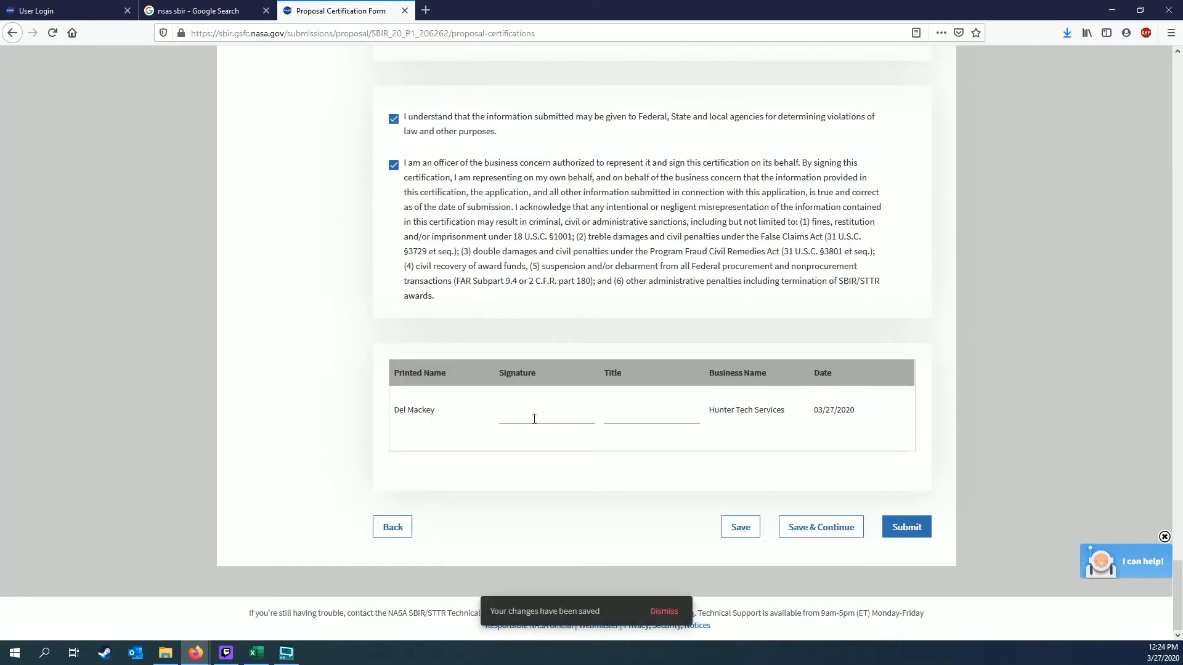
# Sign the certifications with the signer's full name and the title Grand Marshall
pyautogui.click(534, 419)
pyautogui.press('Tab')
pyautogui.write('Grand Marshall')
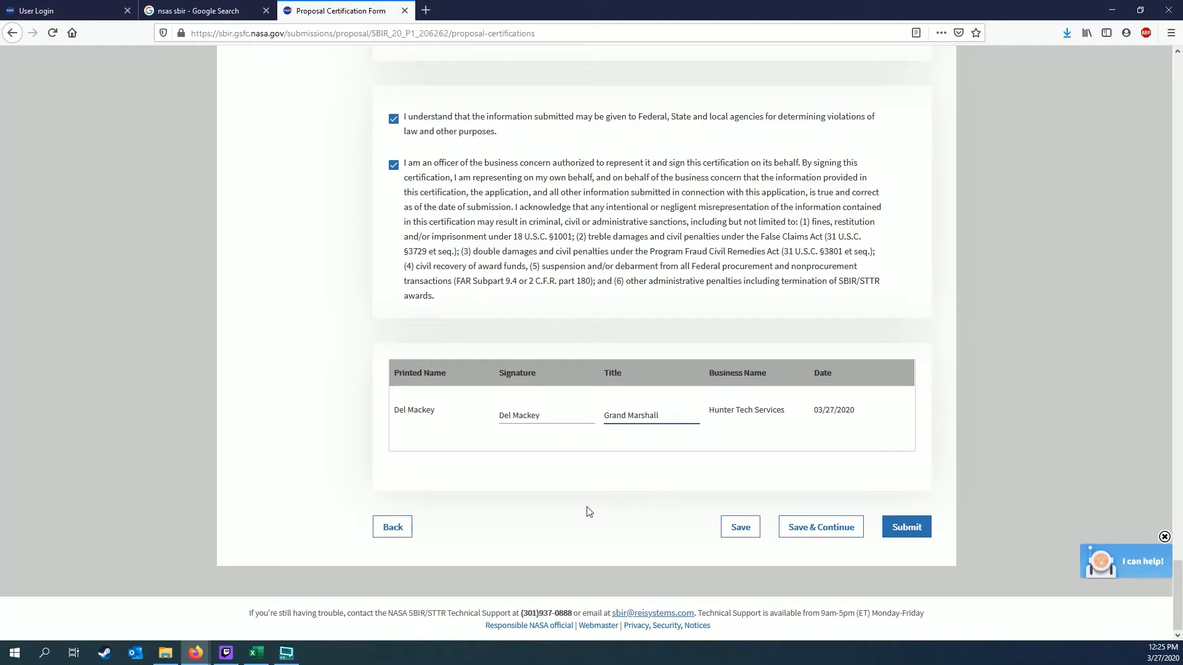
pyautogui.scroll(10, 586, 510)
pyautogui.scroll(6, 588, 507)
pyautogui.scroll(-17, 590, 510)
# Save the certifications to reach the Proposal Summary form, with estimated TRL range 1 to 1
pyautogui.click(833, 542)
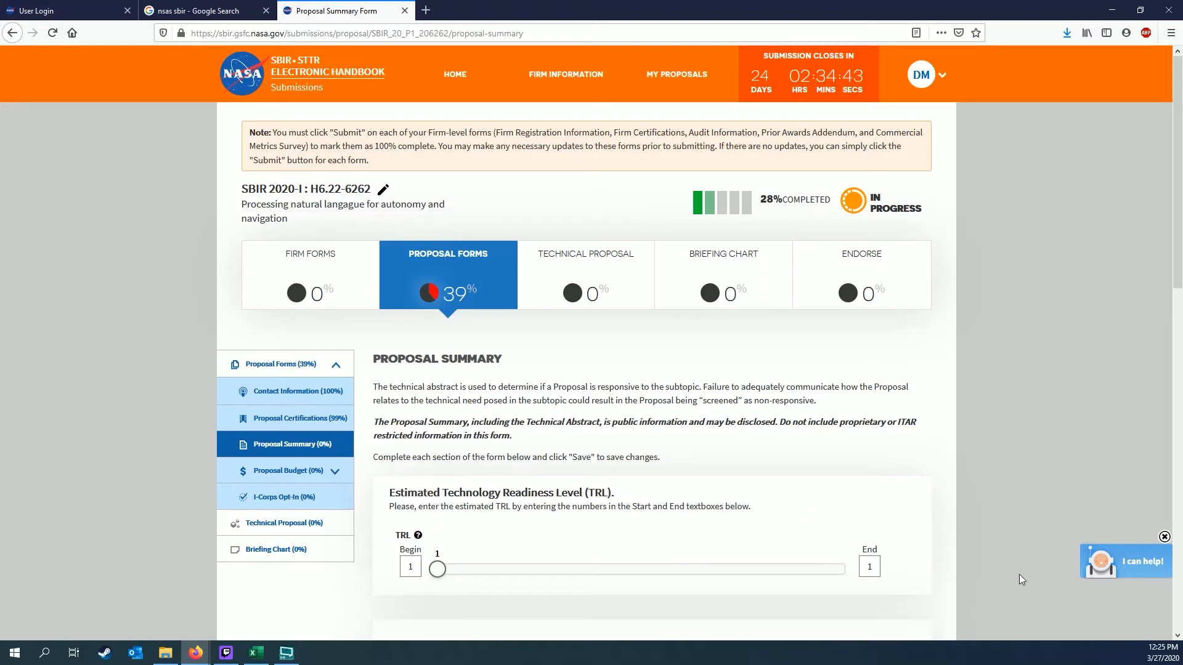
pyautogui.scroll(-2, 1019, 575)
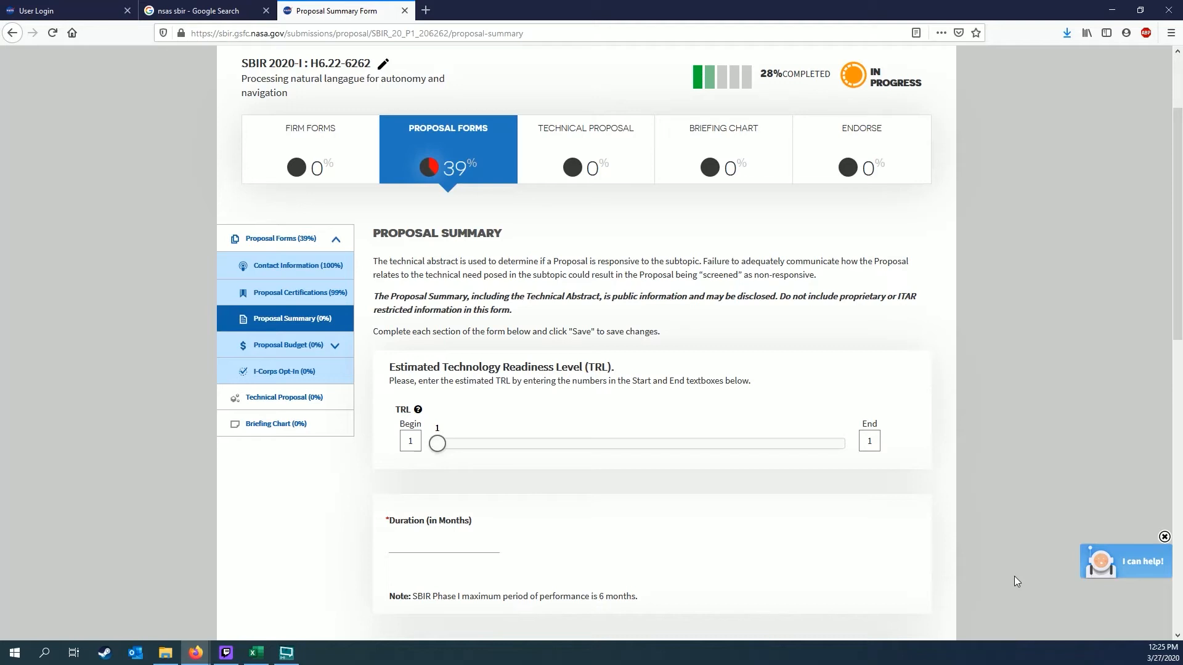
# Submit the Proposal Certifications form to bring it to 100%, with Proposal Forms at 40%
pyautogui.click(302, 302)
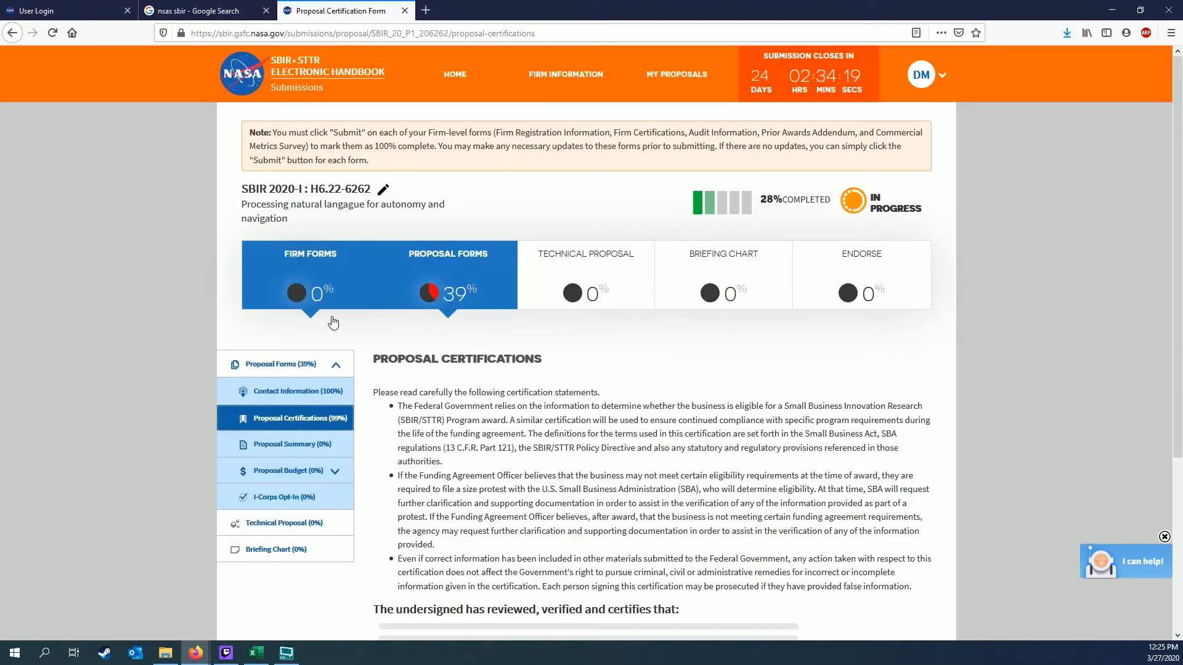
pyautogui.scroll(-3, 708, 521)
pyautogui.scroll(-20, 709, 521)
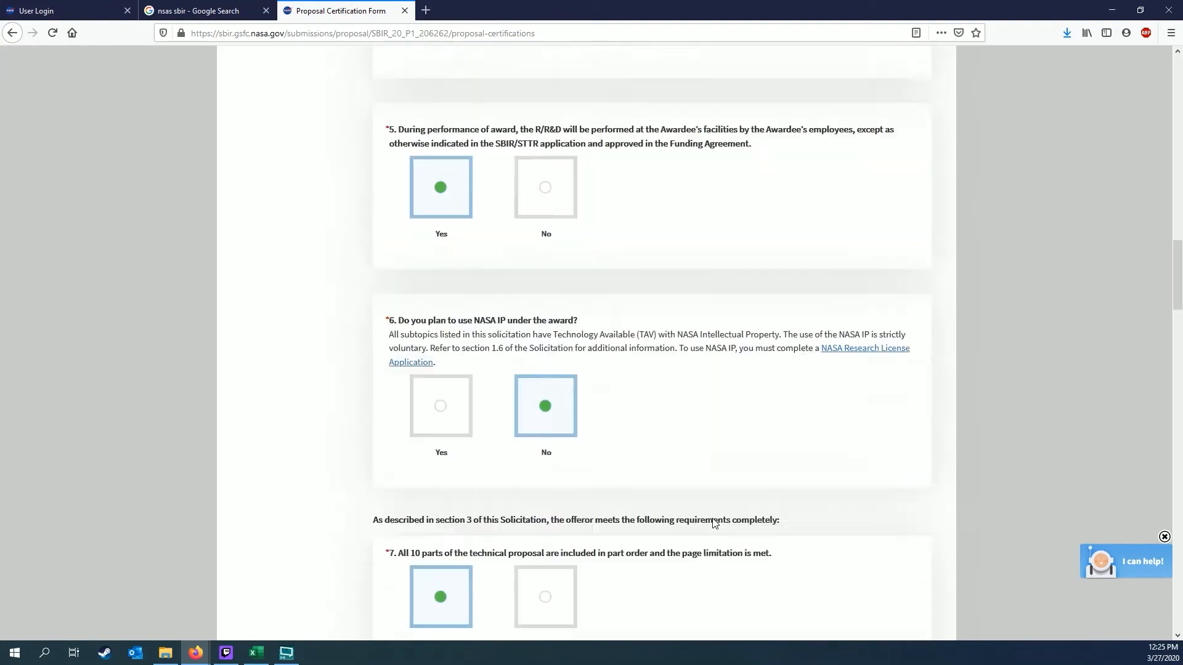
pyautogui.scroll(-20, 714, 543)
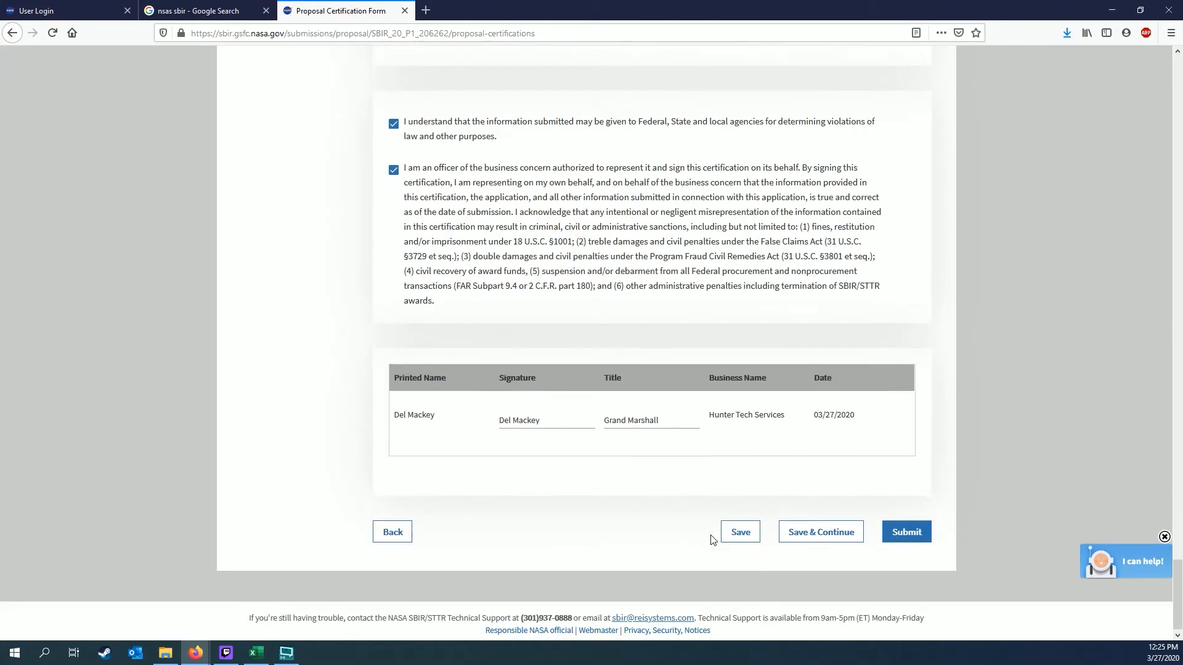
pyautogui.click(907, 527)
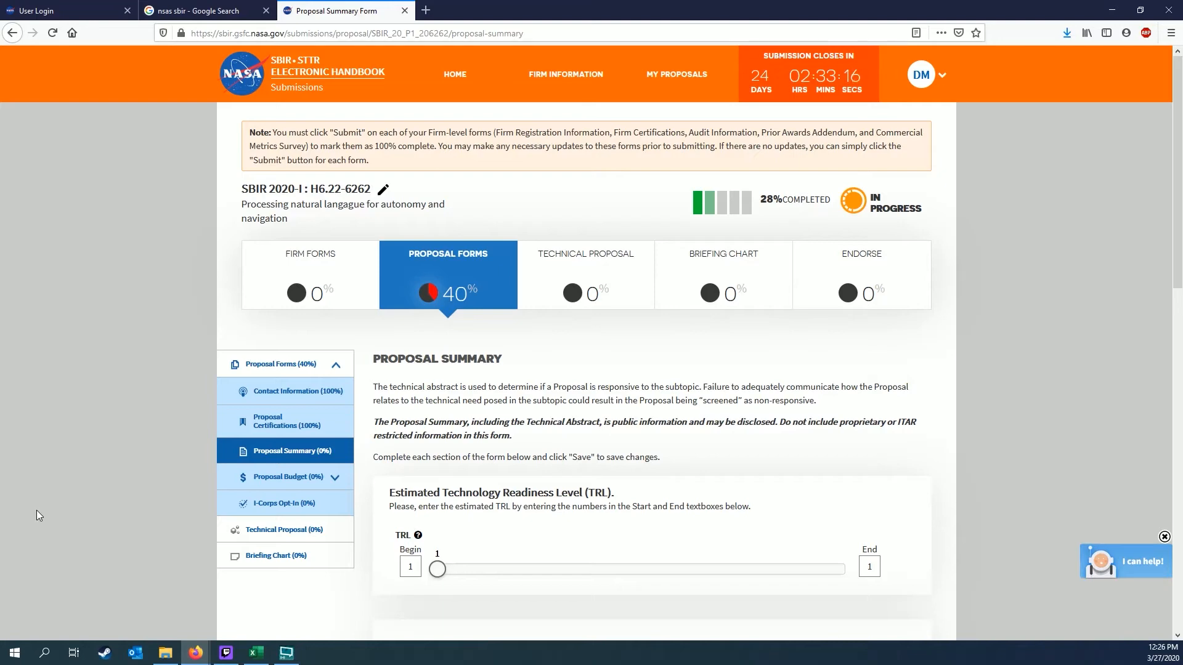
# Display the explanation of the Technology Readiness Levels
pyautogui.scroll(-3, 759, 509)
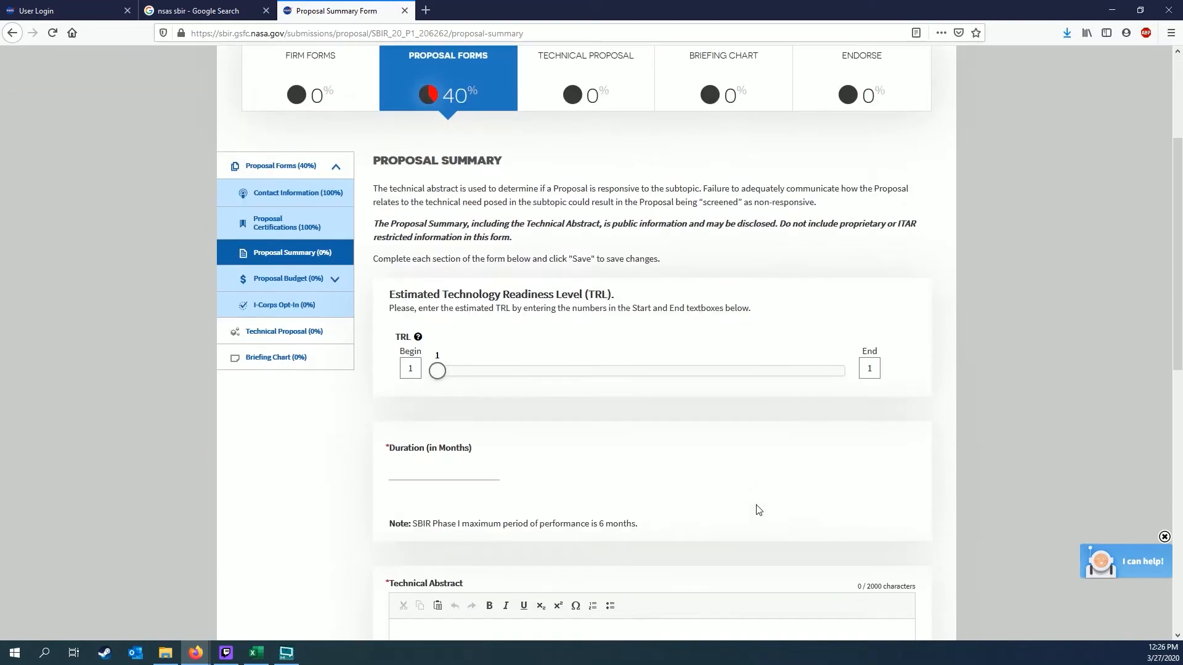
pyautogui.scroll(-1, 759, 509)
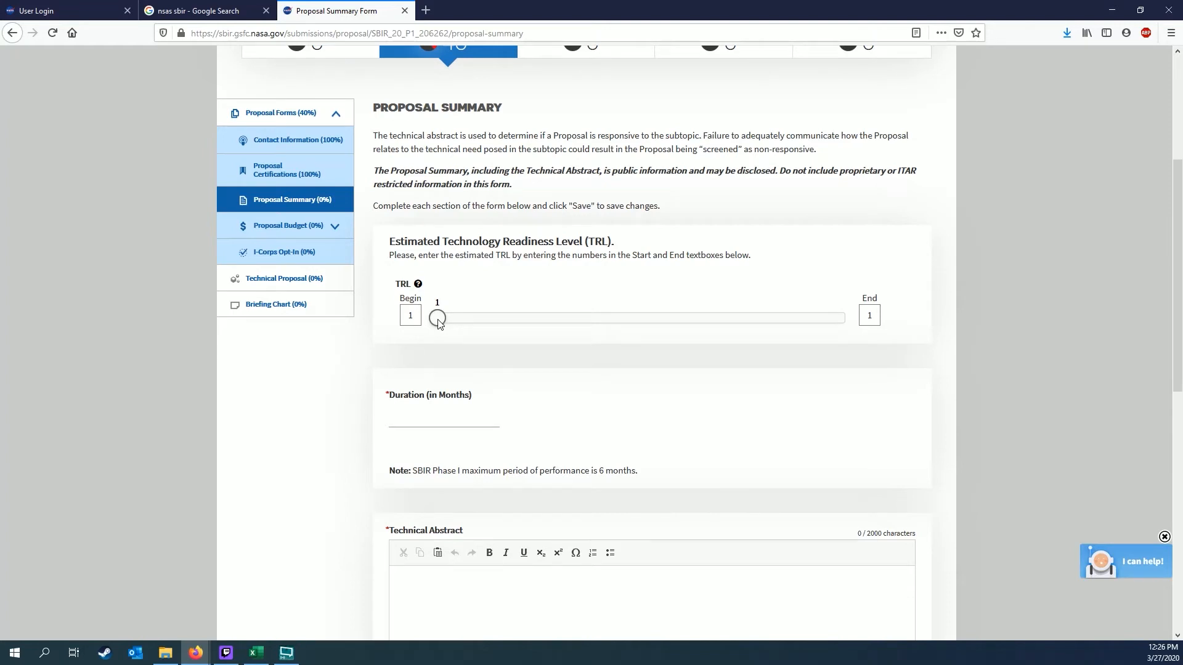
pyautogui.click(418, 285)
# Adjust the TRL slider handles until the range runs from Begin 1 to End 2
pyautogui.moveTo(445, 317); pyautogui.dragTo(747, 326)
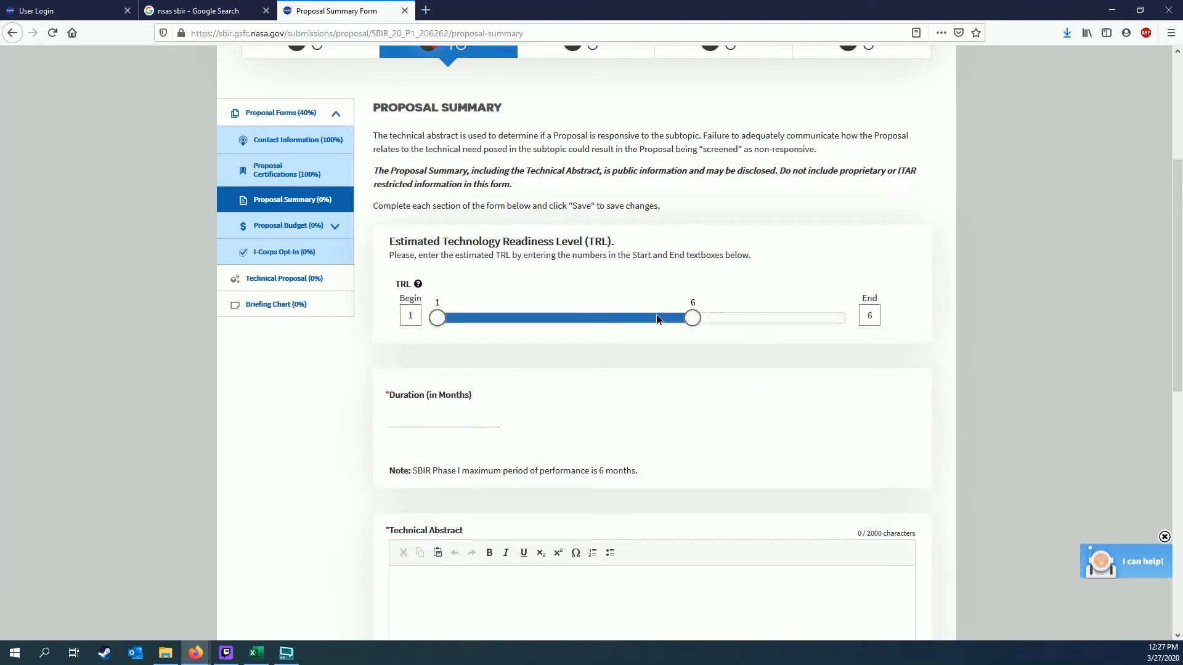
pyautogui.moveTo(656, 319); pyautogui.dragTo(539, 321)
pyautogui.moveTo(439, 319); pyautogui.dragTo(497, 320)
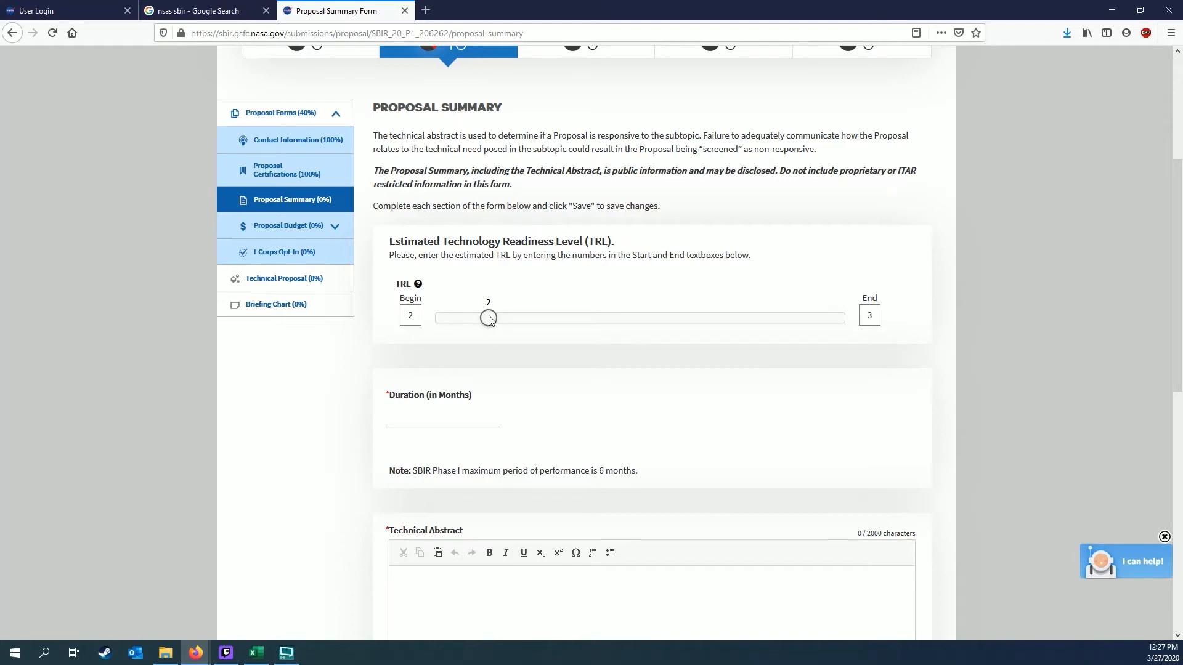
pyautogui.moveTo(489, 318); pyautogui.dragTo(567, 320)
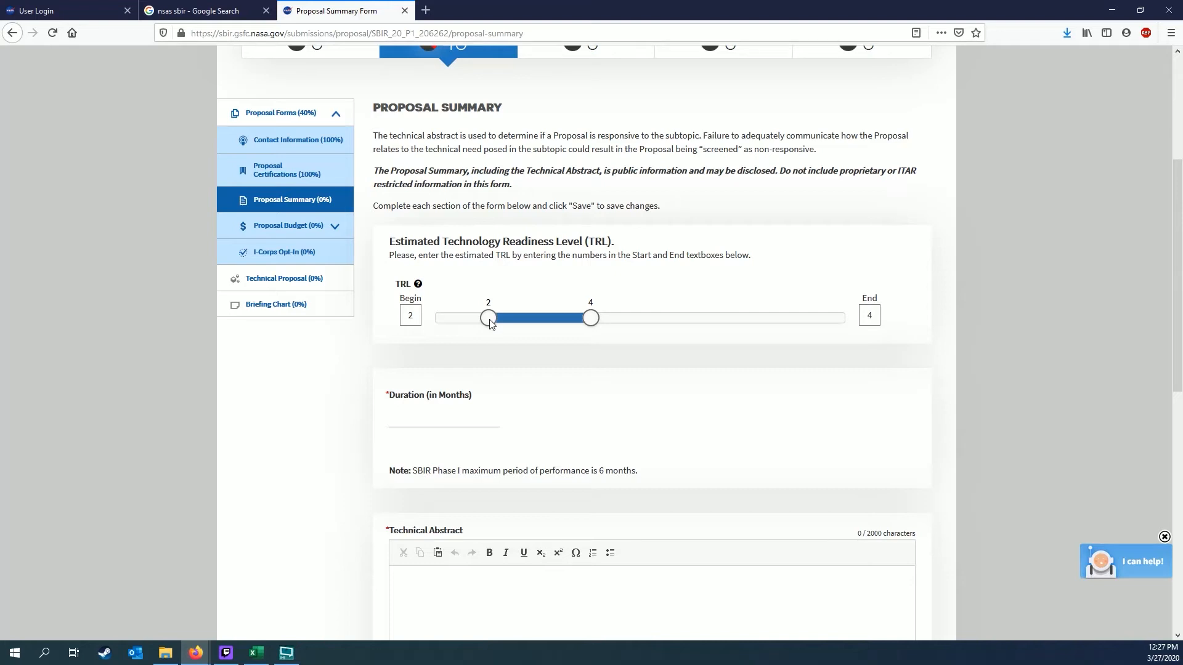
pyautogui.moveTo(488, 319); pyautogui.dragTo(396, 314)
pyautogui.moveTo(591, 319); pyautogui.dragTo(492, 333)
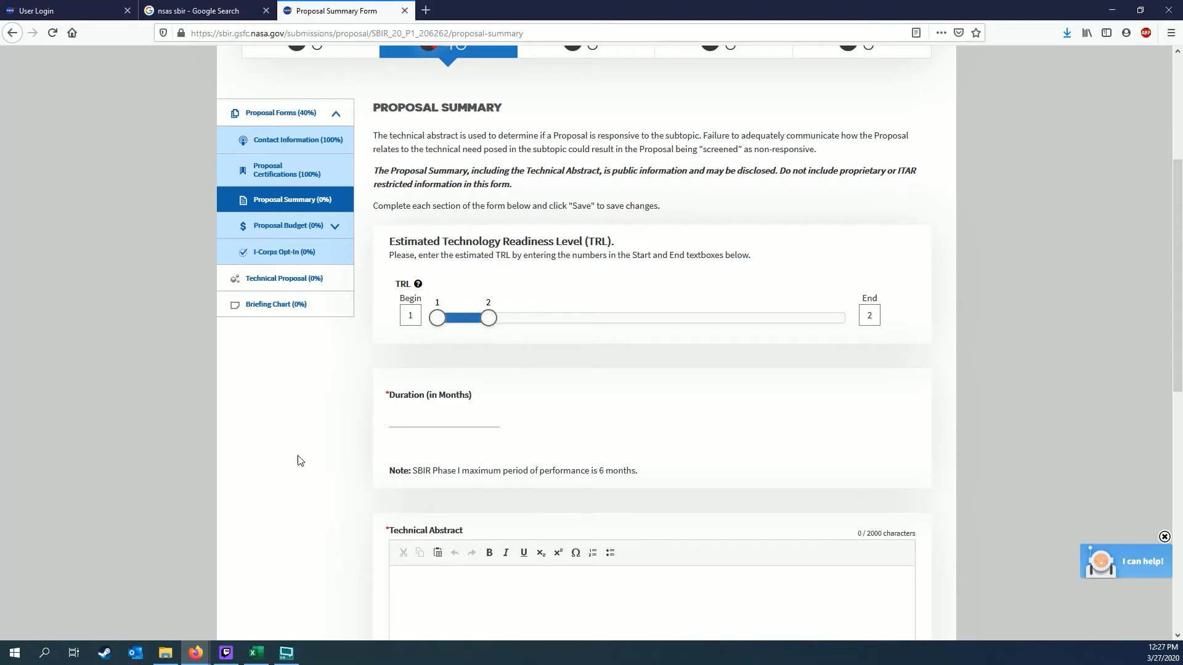
# Move down the Proposal Summary form and start writing the Technical Abstract
pyautogui.scroll(-4, 313, 475)
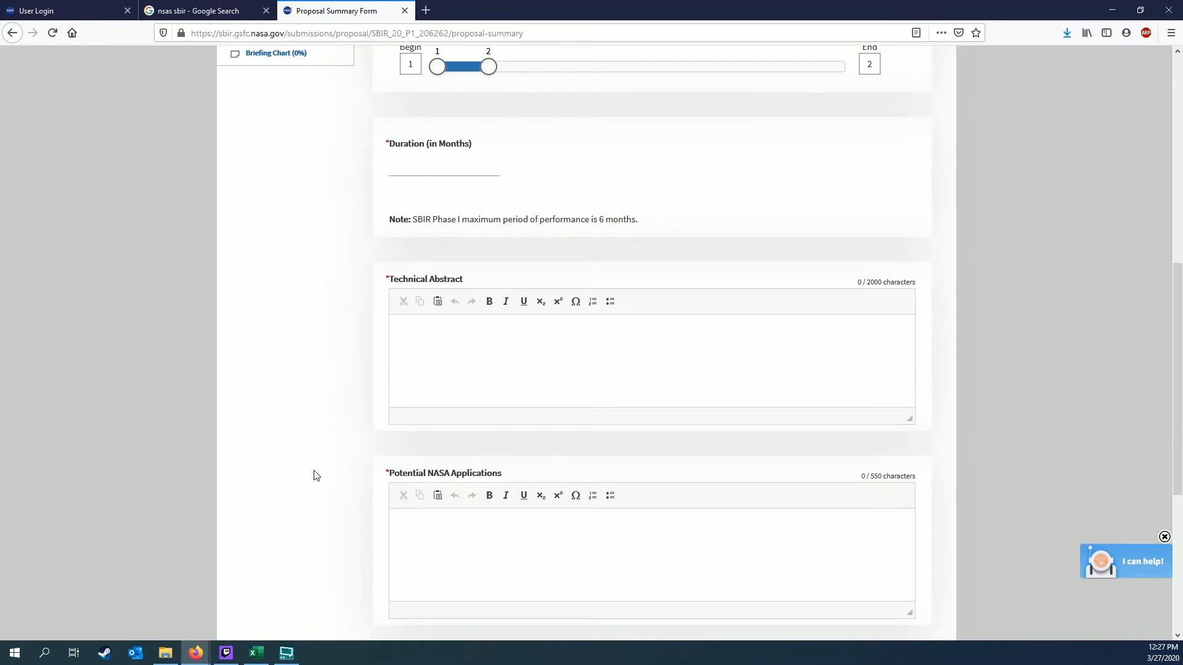
pyautogui.scroll(-1, 313, 475)
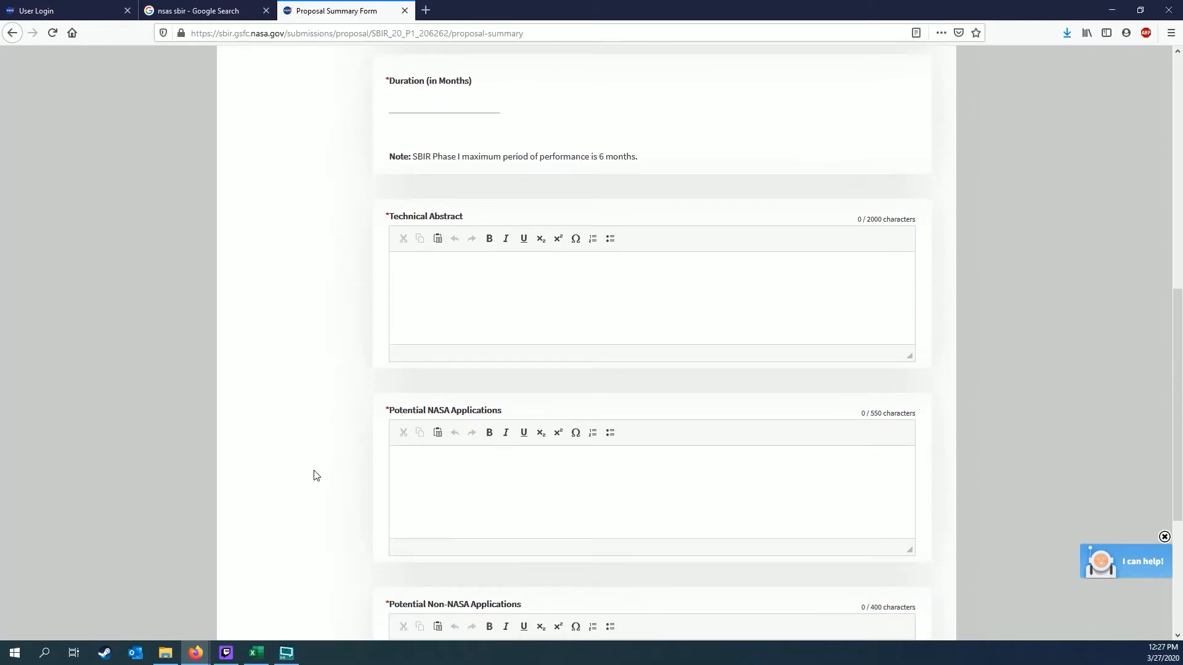
pyautogui.scroll(-1, 312, 475)
pyautogui.scroll(1, 312, 475)
pyautogui.click(563, 312)
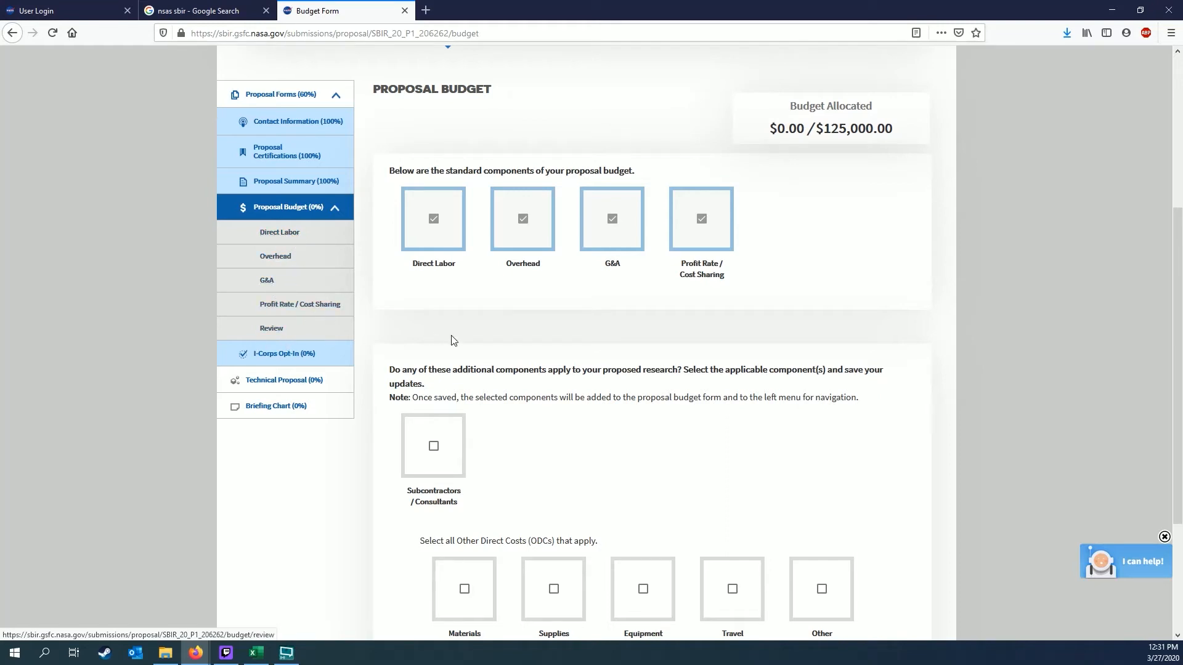
# Include Subcontractors / Consultants as a budget component and save
pyautogui.scroll(-1, 734, 372)
pyautogui.scroll(-1, 735, 371)
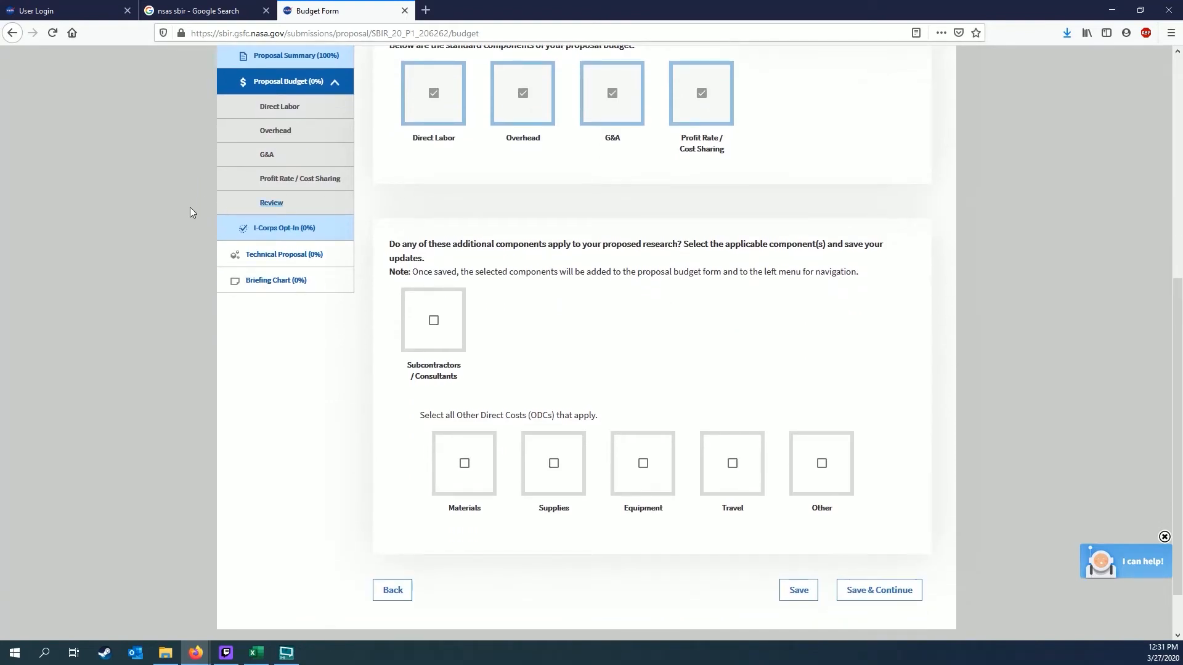
pyautogui.click(434, 322)
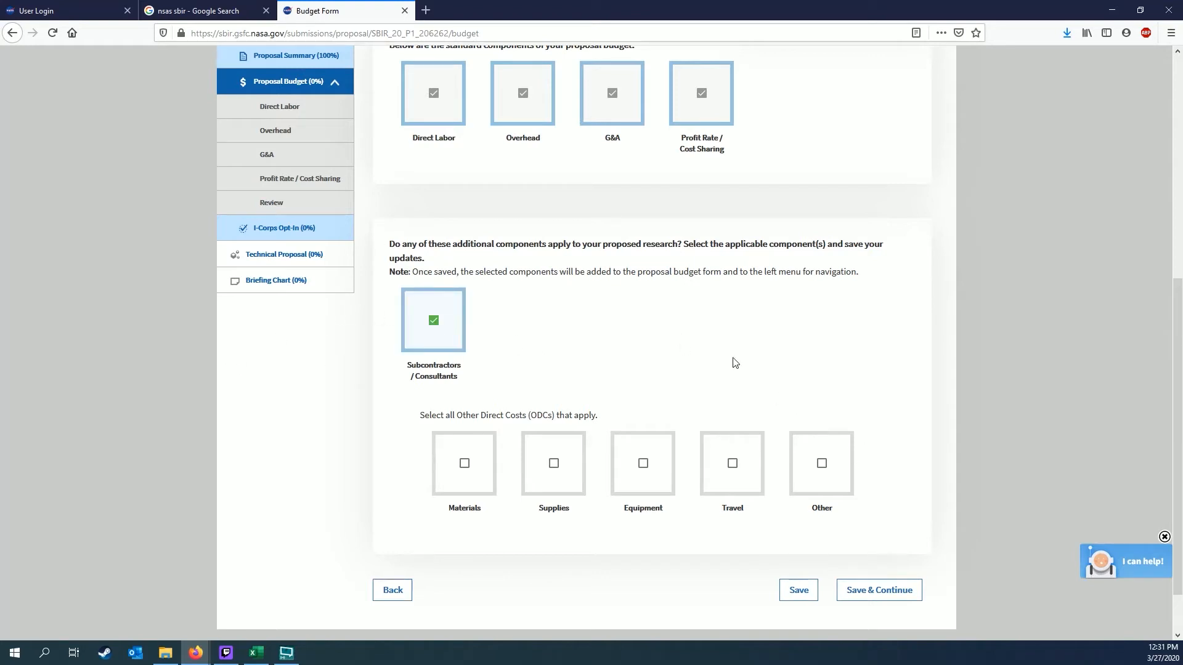
pyautogui.click(796, 596)
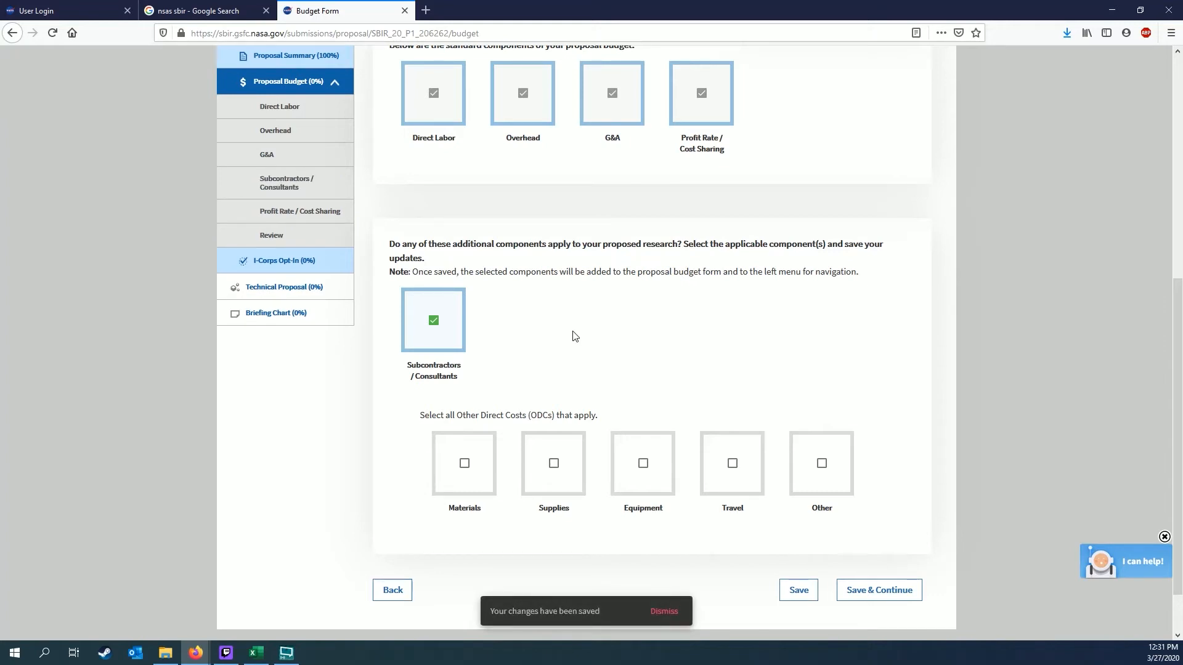
# Remove Subcontractors / Consultants and save the budget with no additional components
pyautogui.scroll(2, 573, 333)
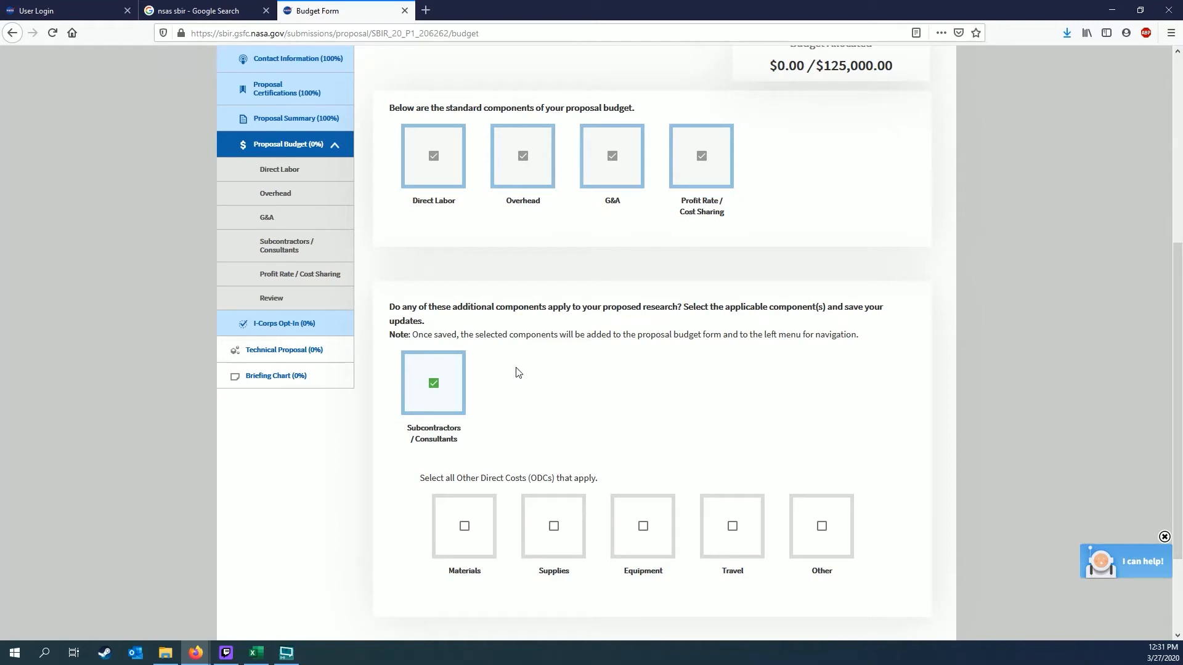
pyautogui.click(445, 391)
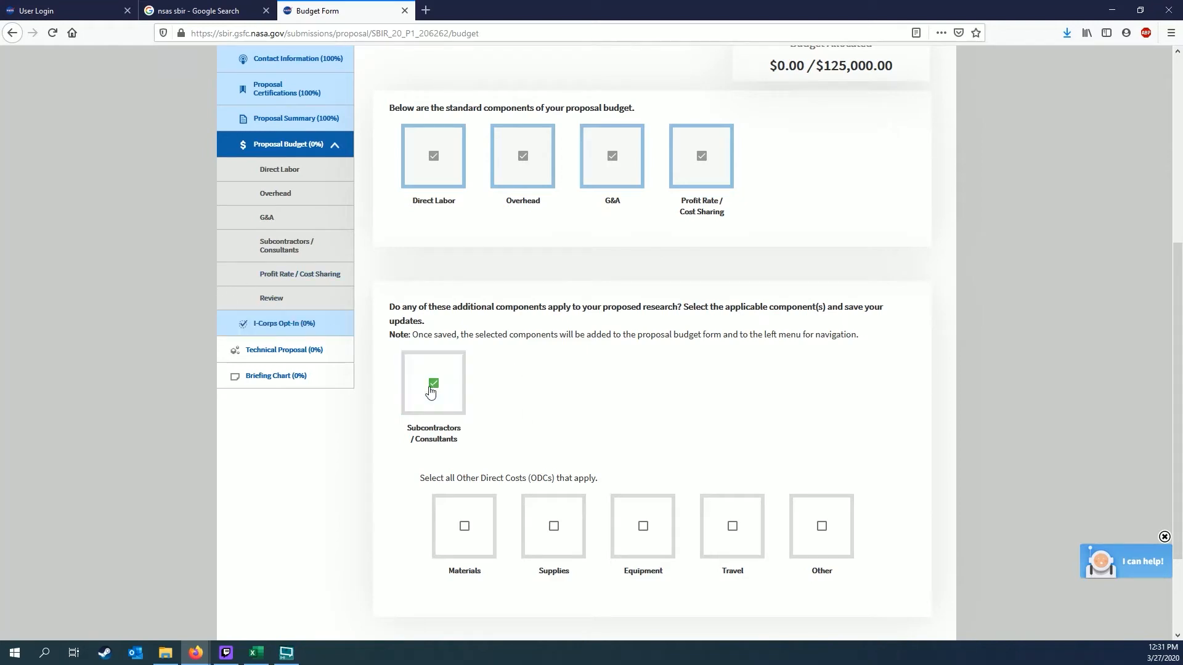
pyautogui.scroll(-1, 750, 414)
pyautogui.scroll(-1, 753, 416)
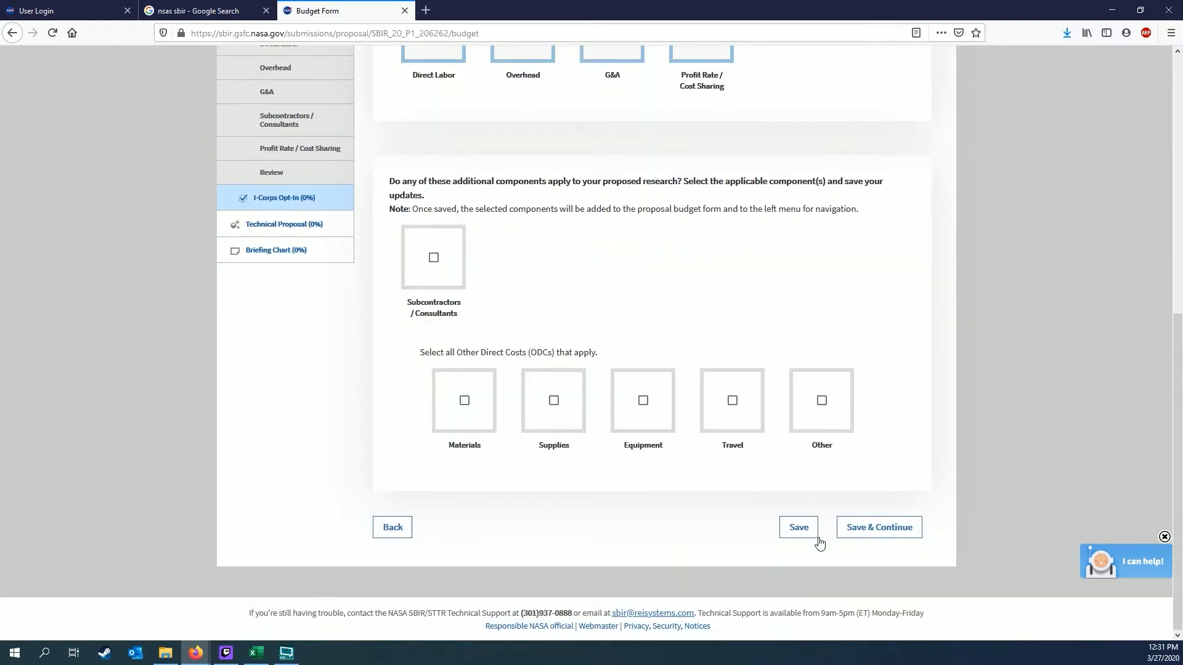
pyautogui.click(806, 536)
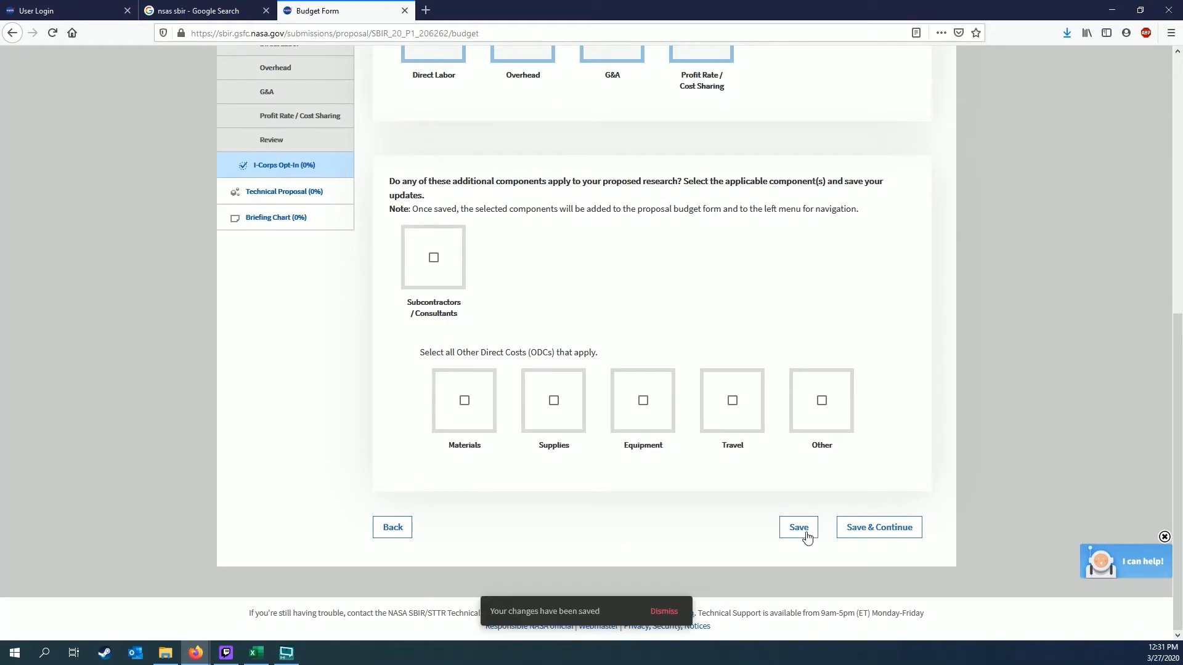
pyautogui.scroll(2, 480, 277)
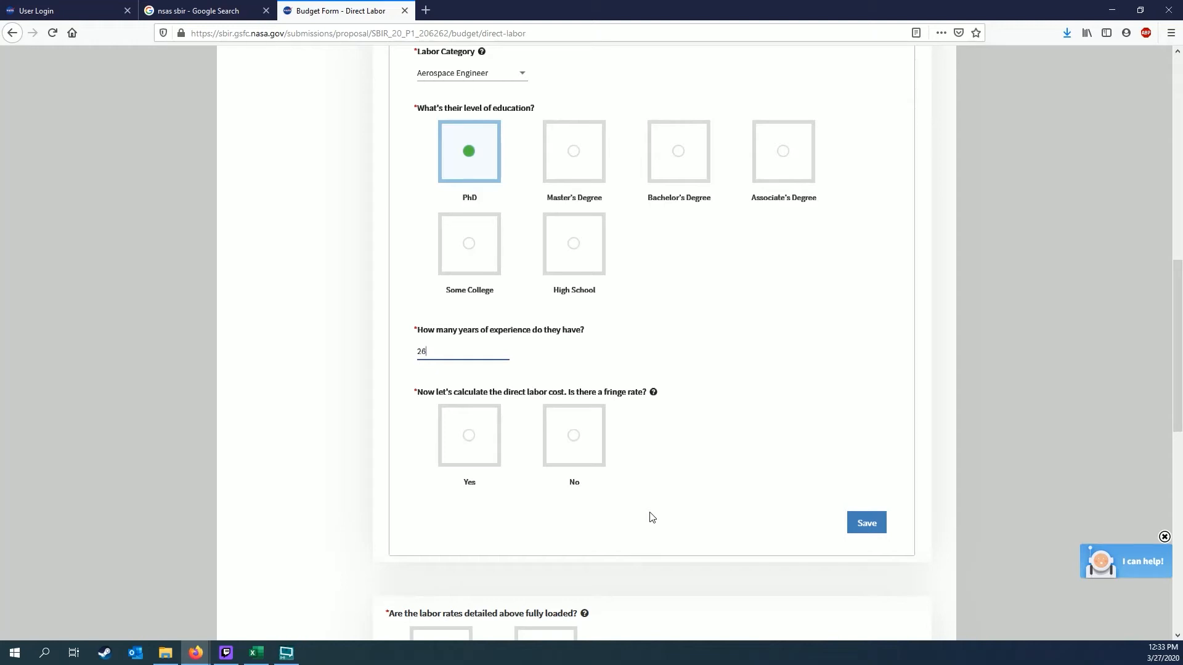
# Switch the direct labor entry to no fringe rate after trying its fields
pyautogui.click(469, 435)
pyautogui.scroll(-1, 321, 459)
pyautogui.scroll(-1, 320, 459)
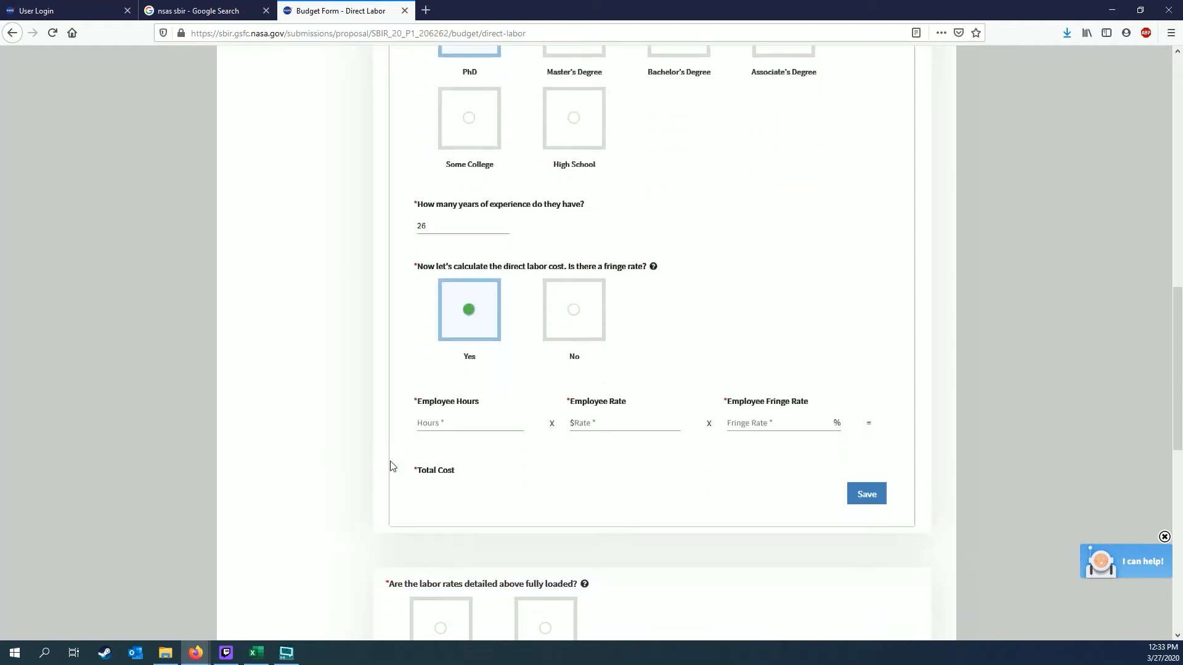
pyautogui.click(755, 423)
pyautogui.click(214, 508)
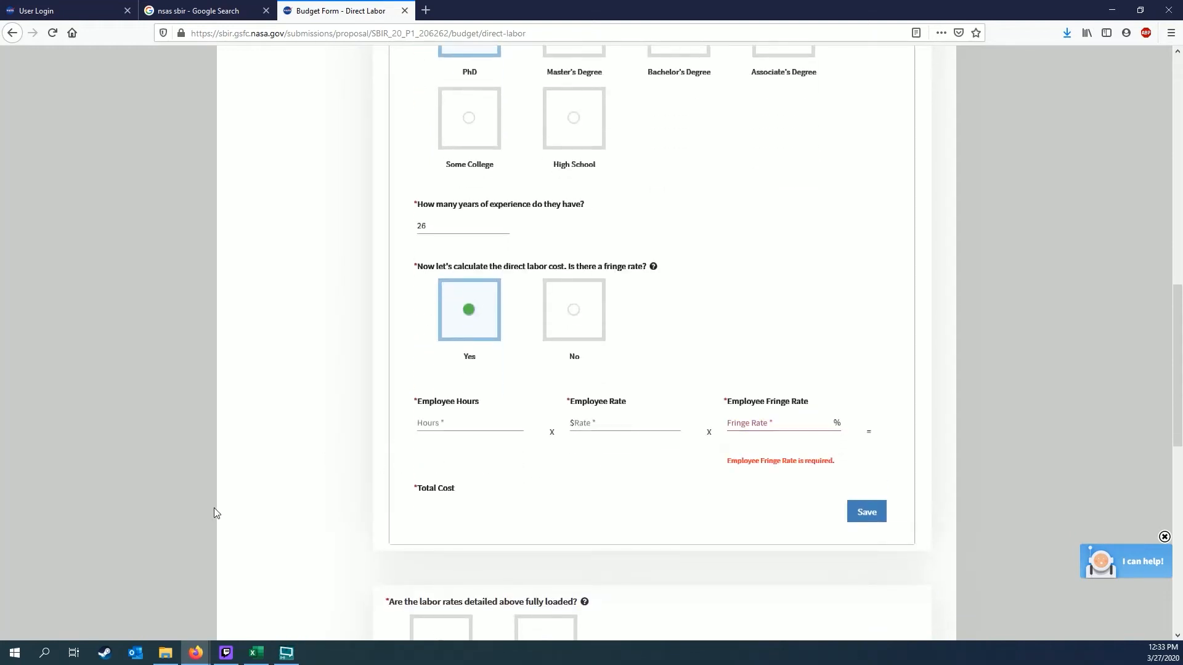
pyautogui.click(482, 423)
pyautogui.click(591, 421)
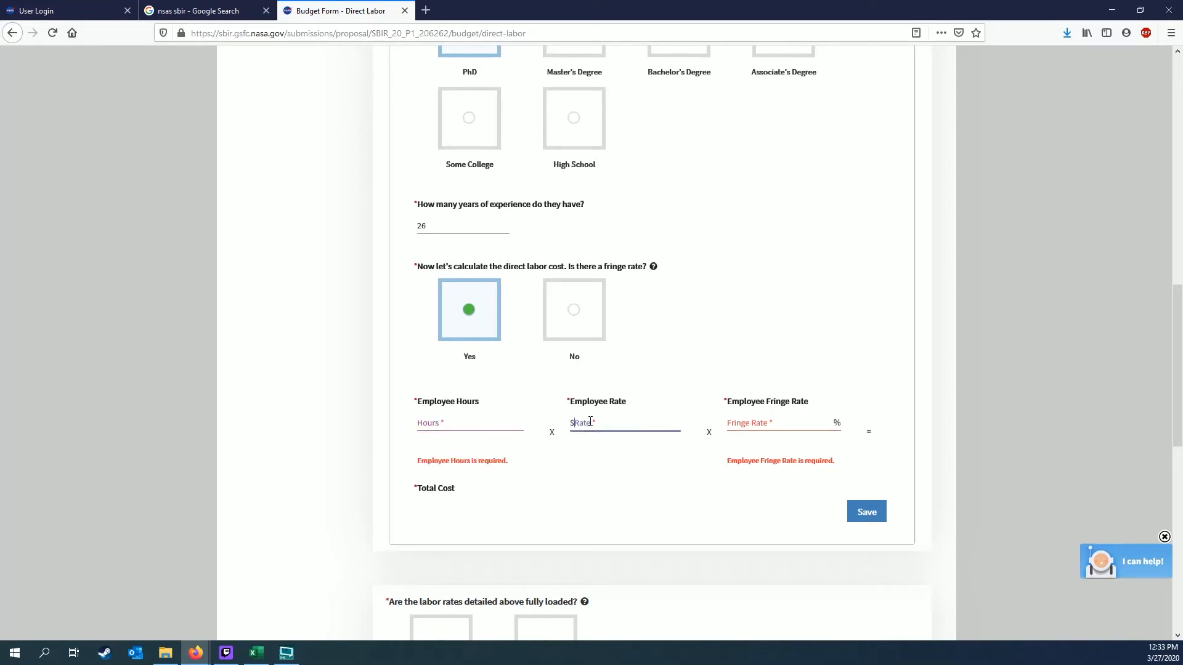
pyautogui.click(575, 312)
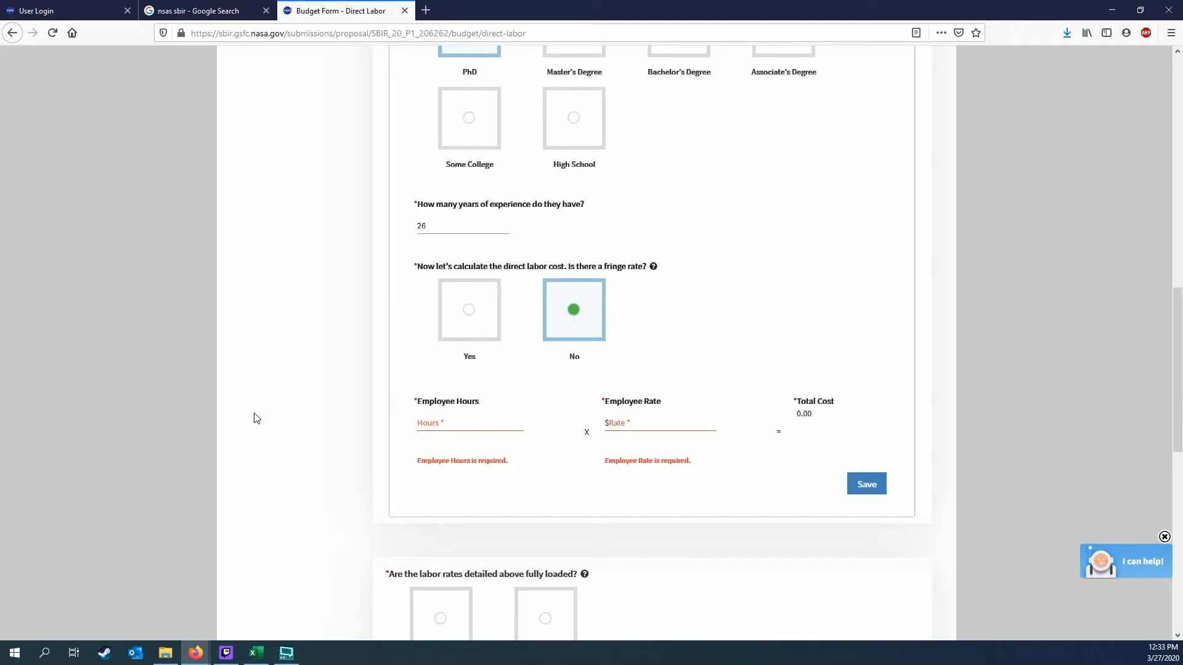
# Enter 800 employee hours at an hourly rate of 52.46
pyautogui.click(454, 423)
pyautogui.write('800')
pyautogui.click(680, 435)
pyautogui.click(677, 432)
pyautogui.write('52.46')
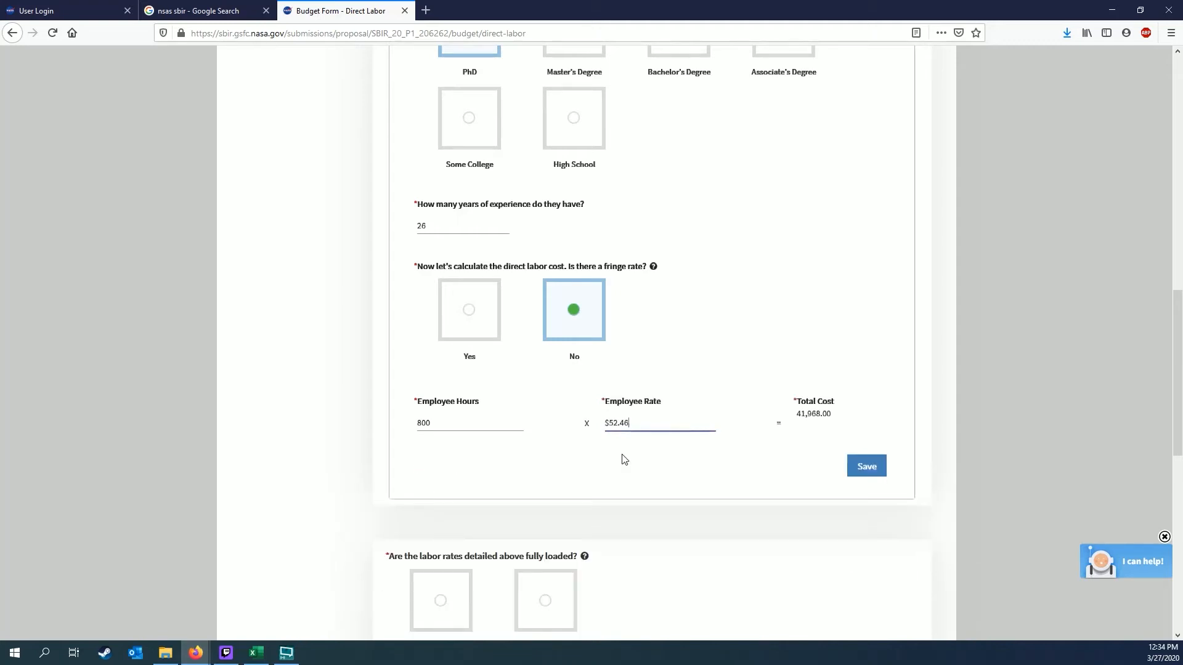
pyautogui.click(273, 453)
# Add a 23% employee fringe rate and save the direct labor entry
pyautogui.click(492, 321)
pyautogui.click(788, 422)
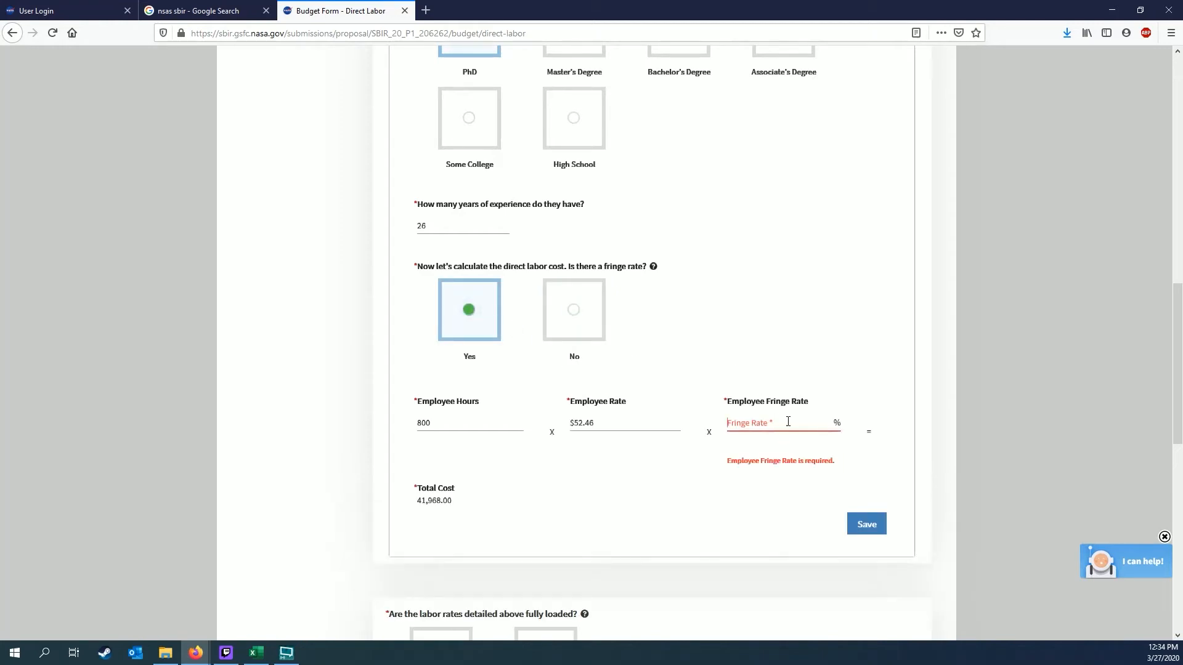
pyautogui.write('23')
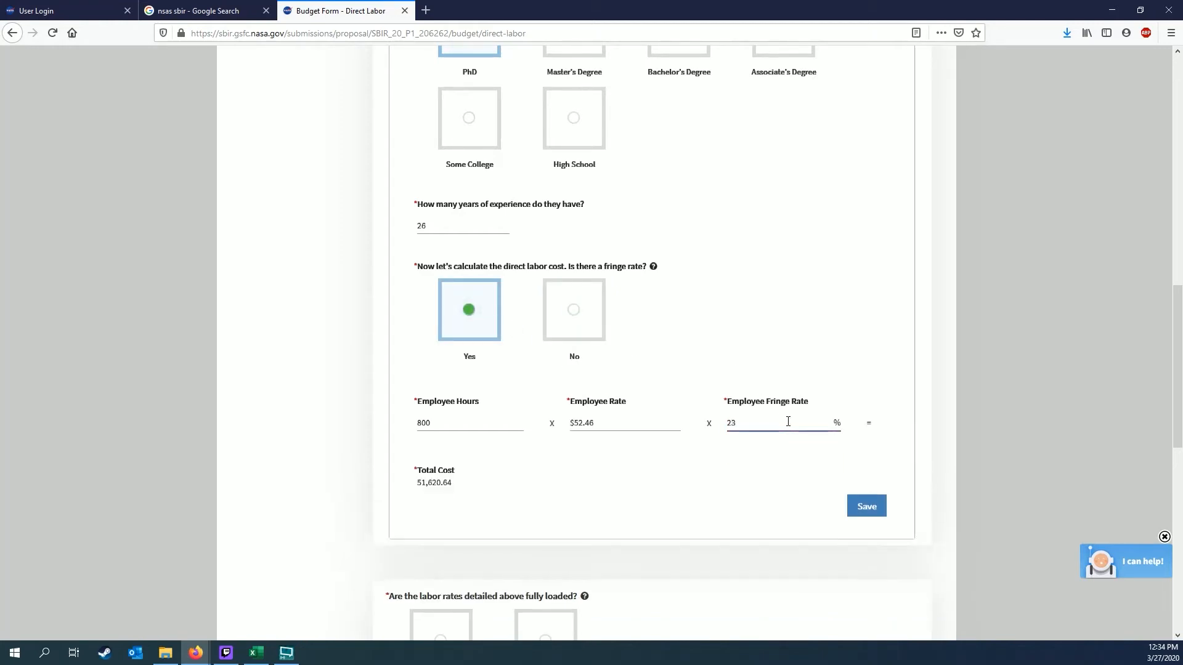
pyautogui.click(708, 492)
pyautogui.scroll(-2, 443, 499)
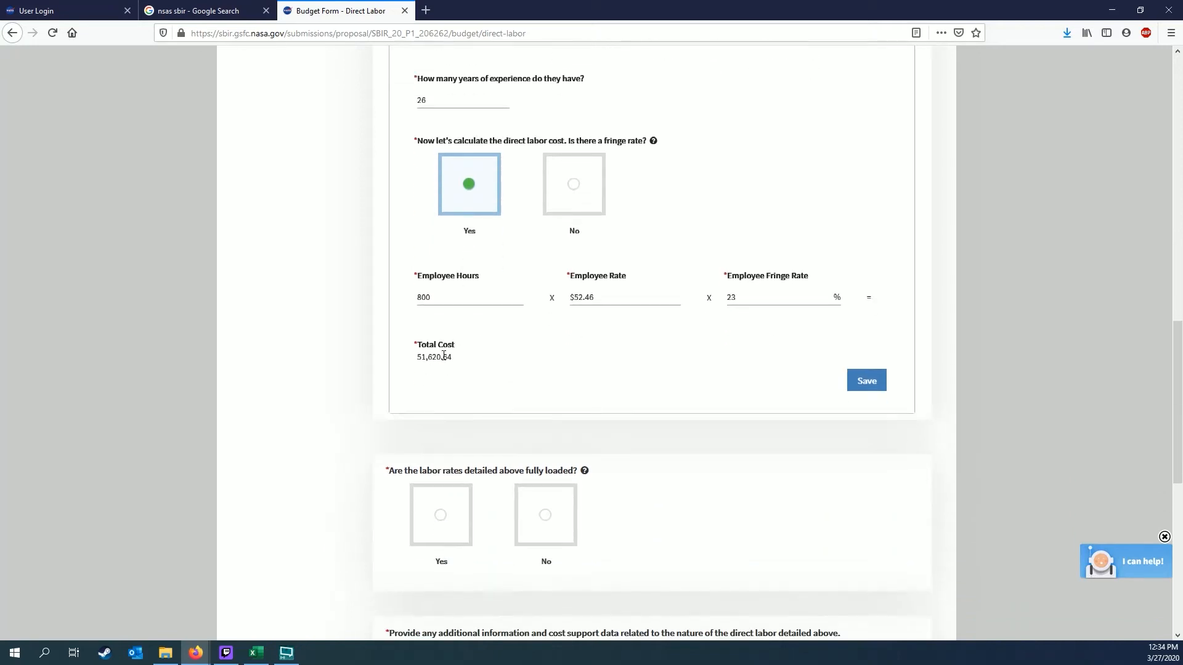
pyautogui.click(880, 382)
pyautogui.scroll(-3, 254, 409)
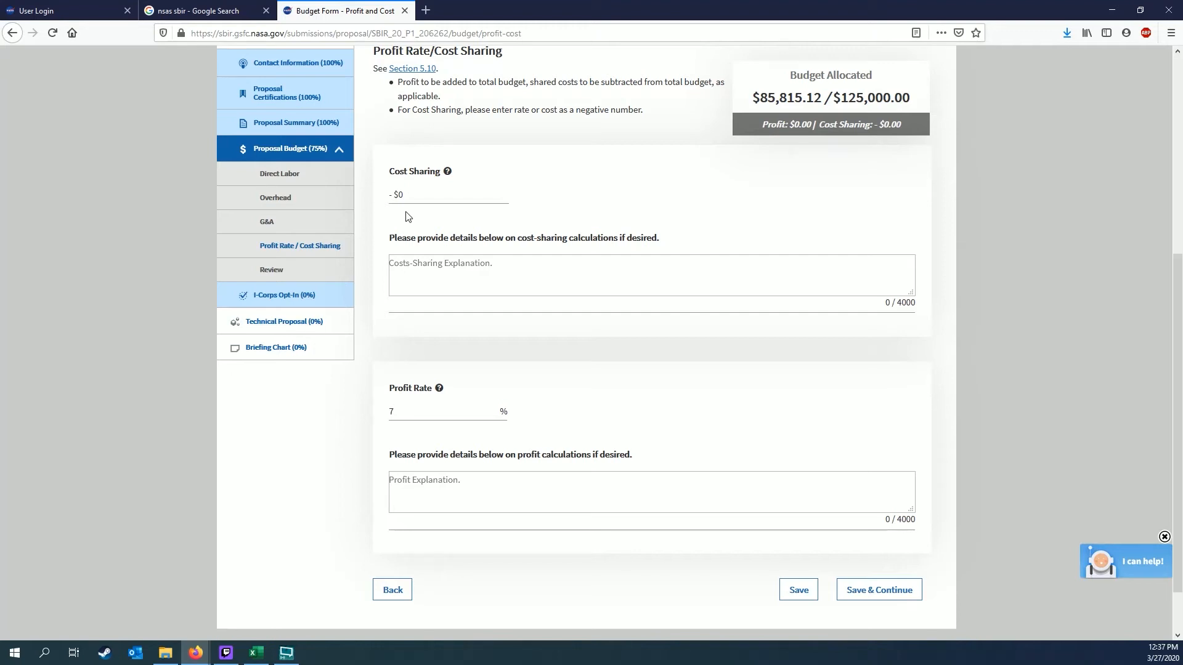
# Replace the cost sharing amount with 25000
pyautogui.click(431, 194)
pyautogui.moveTo(431, 195); pyautogui.dragTo(377, 191)
pyautogui.write('25000')
pyautogui.click(1058, 390)
# Set the profit rate to 0 and save the cost sharing and profit changes
pyautogui.doubleClick(412, 412)
pyautogui.write('0')
pyautogui.click(799, 593)
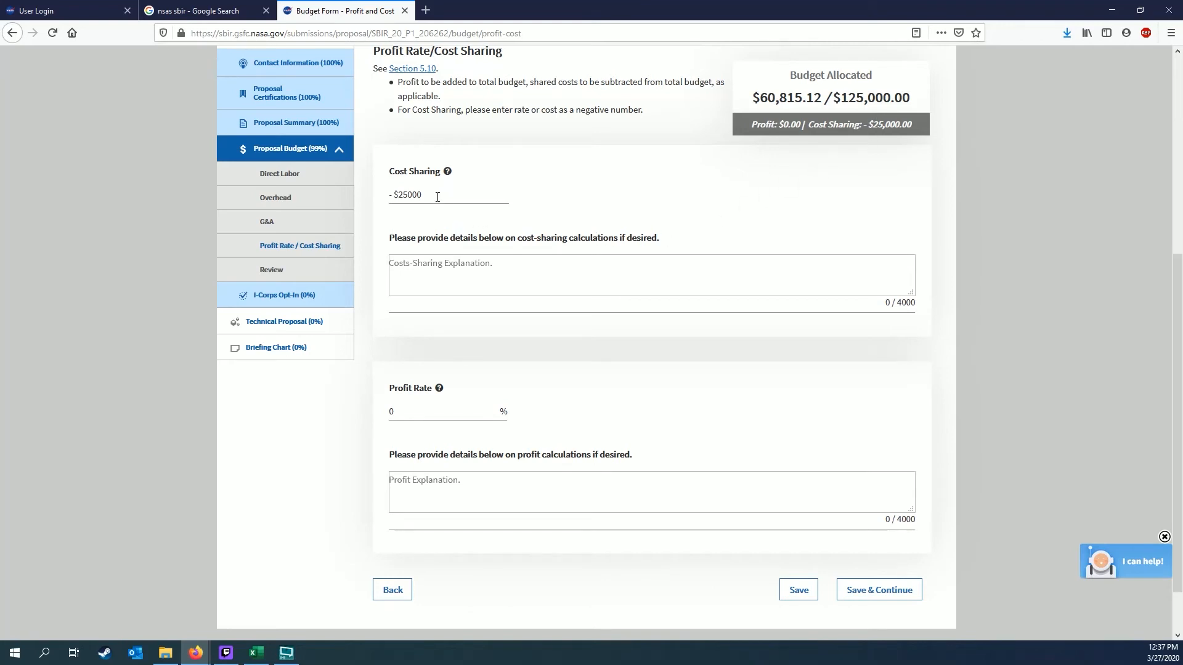
pyautogui.click(454, 413)
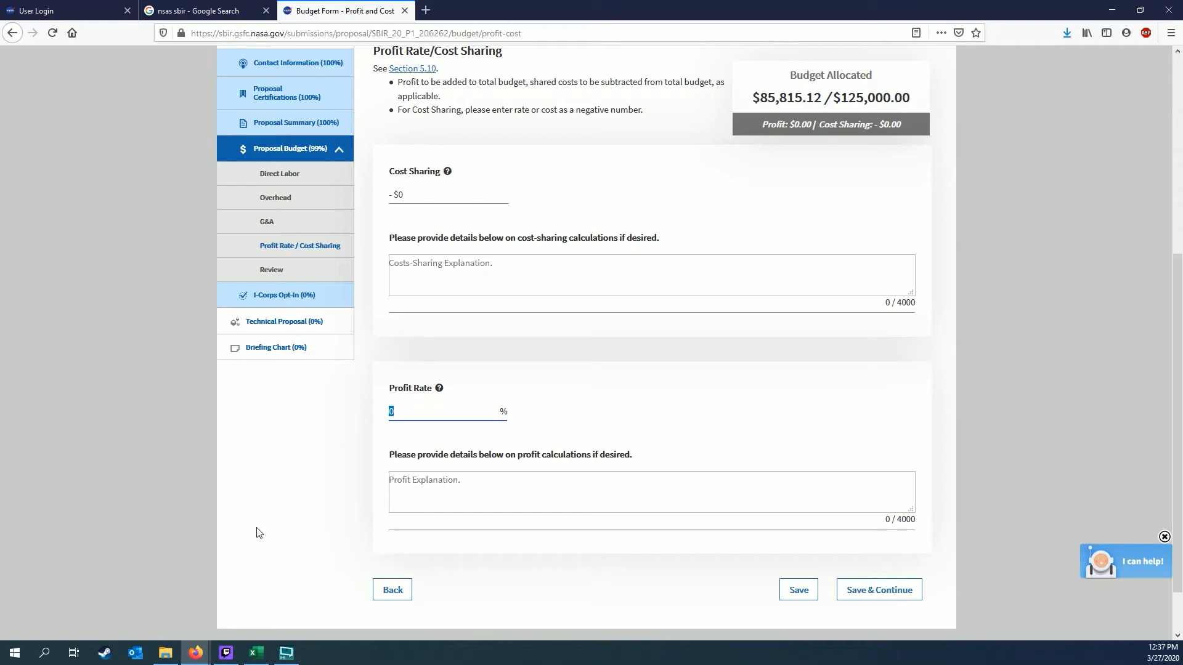
# Enter a 7% profit rate and save, adding $6,007.06 profit for $91,822.17 allocated
pyautogui.write('7')
pyautogui.click(799, 591)
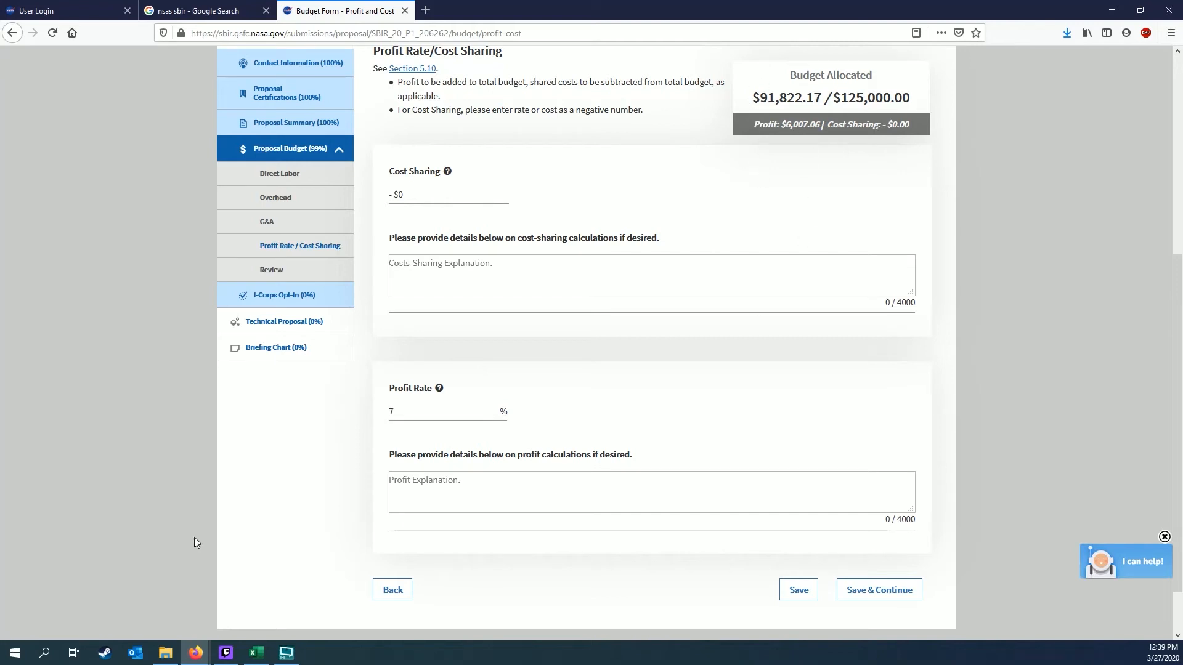
# Change the overhead cost to $35,000, save, and review Profit Rate / Cost Sharing
pyautogui.click(280, 201)
pyautogui.scroll(-3, 154, 461)
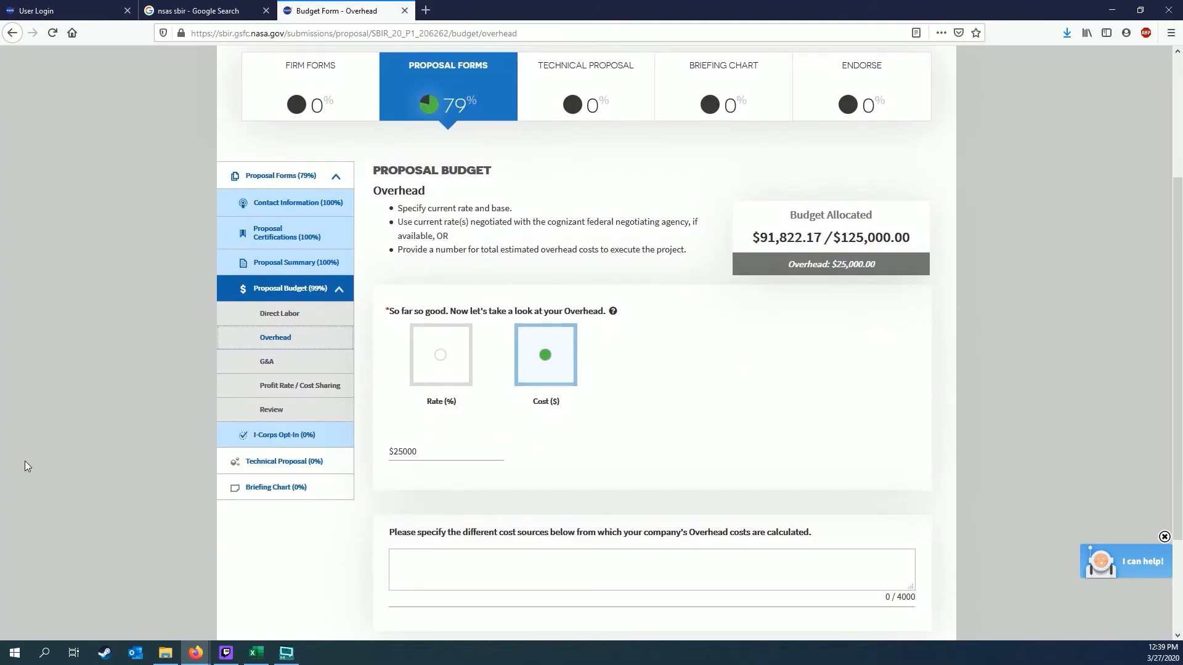
pyautogui.moveTo(419, 455); pyautogui.dragTo(404, 454)
pyautogui.click(404, 453)
pyautogui.press('BackSpace')
pyautogui.write('3')
pyautogui.click(1071, 470)
pyautogui.scroll(-3, 1071, 469)
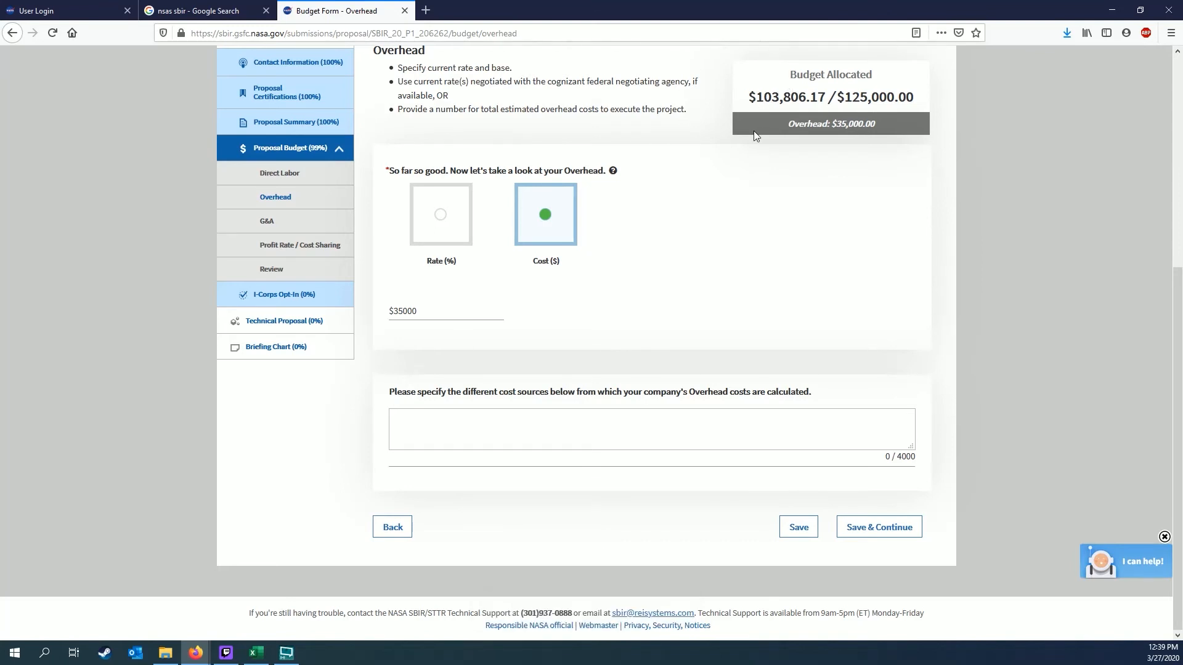
pyautogui.click(313, 246)
pyautogui.scroll(-3, 1060, 362)
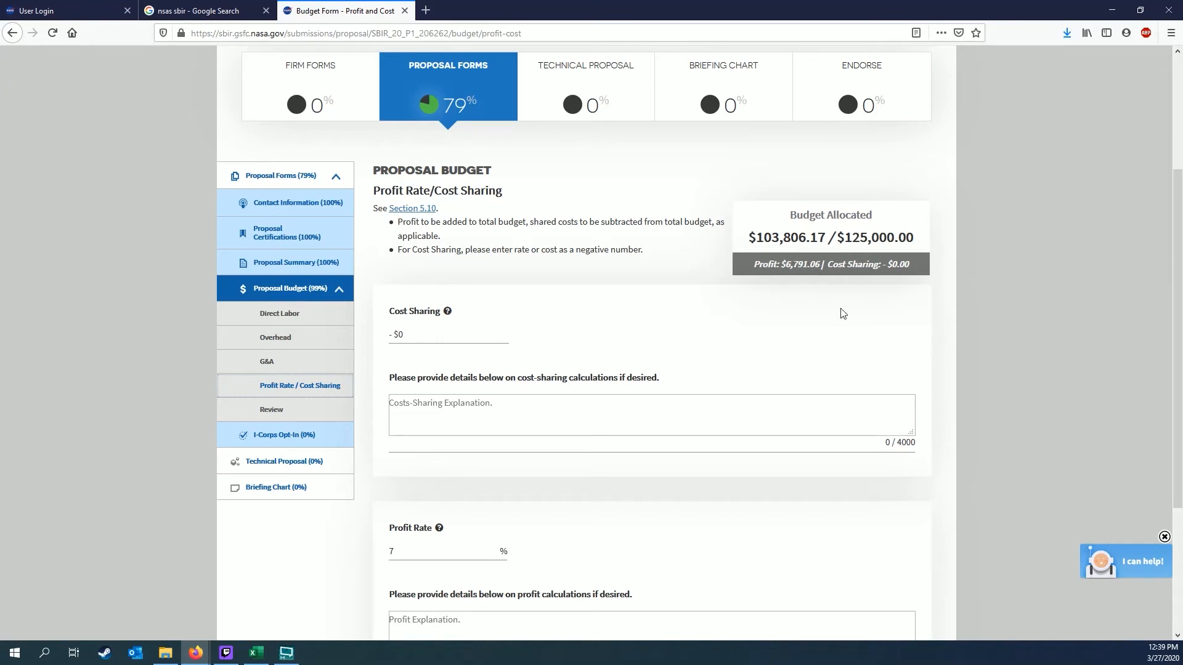
# Restore the overhead cost to $25,000, save, and return to Profit Rate / Cost Sharing
pyautogui.click(289, 339)
pyautogui.scroll(-3, 682, 399)
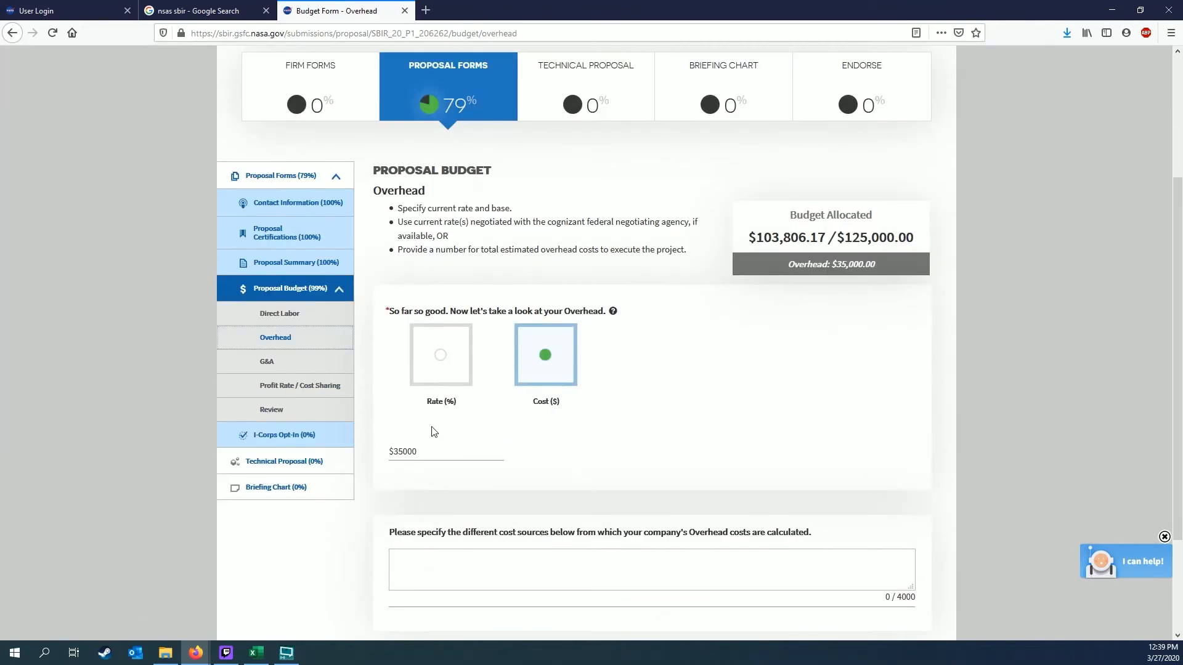
pyautogui.click(393, 464)
pyautogui.press('Delete')
pyautogui.write('2')
pyautogui.scroll(-3, 547, 451)
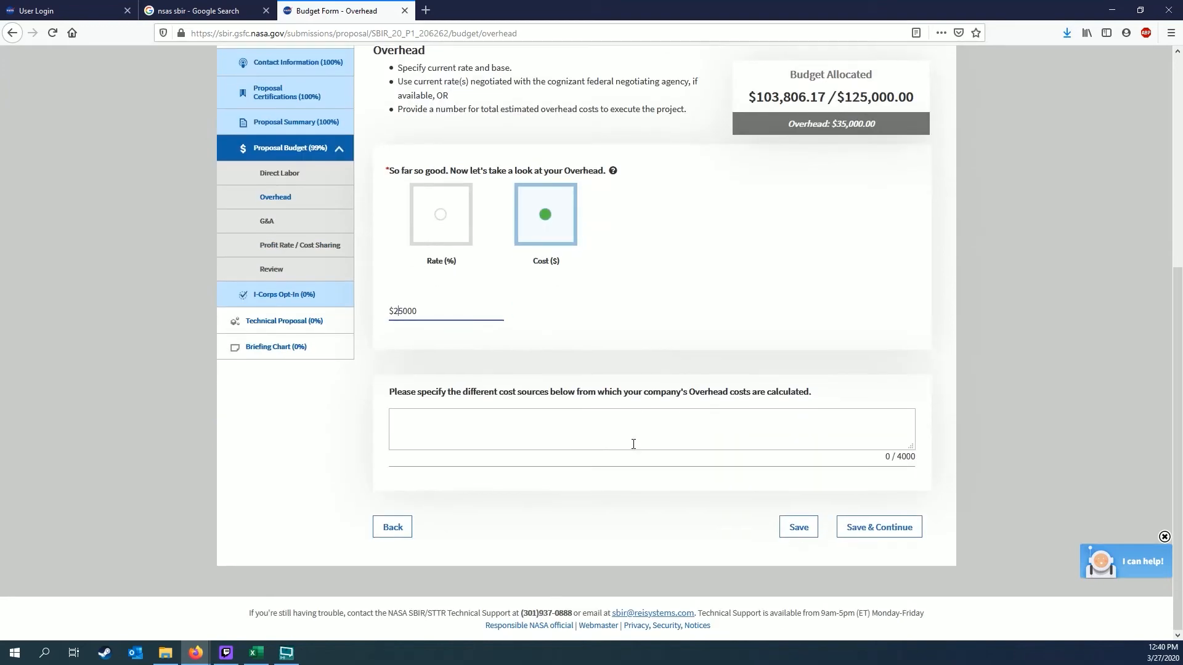
pyautogui.click(799, 530)
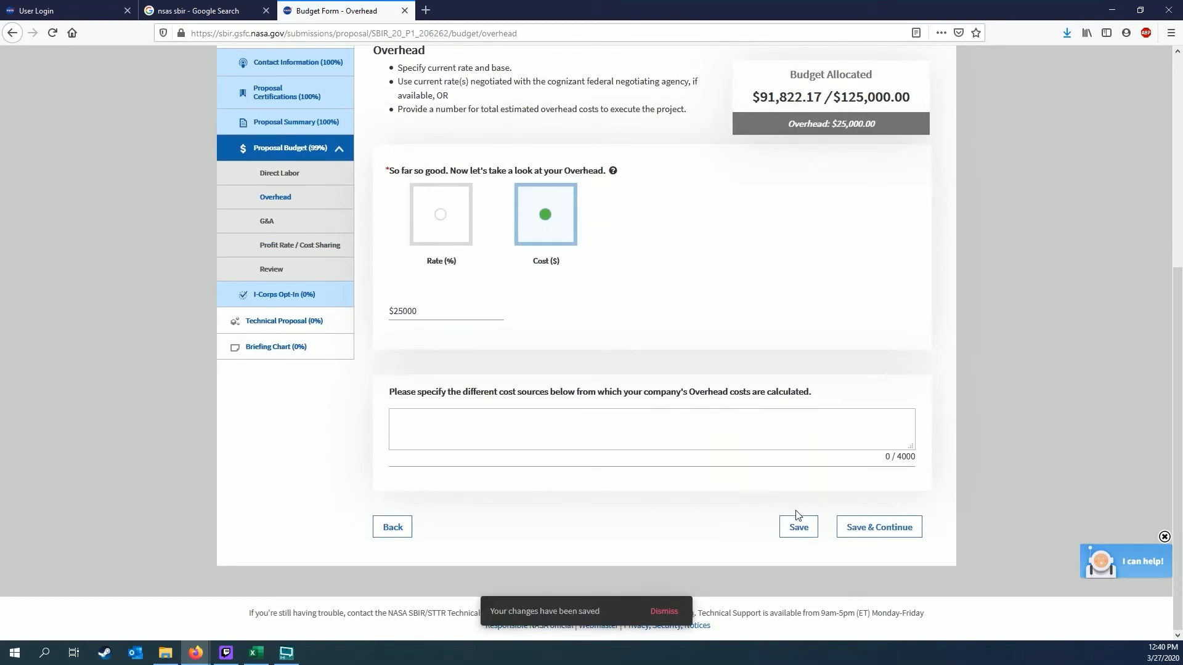
pyautogui.click(296, 246)
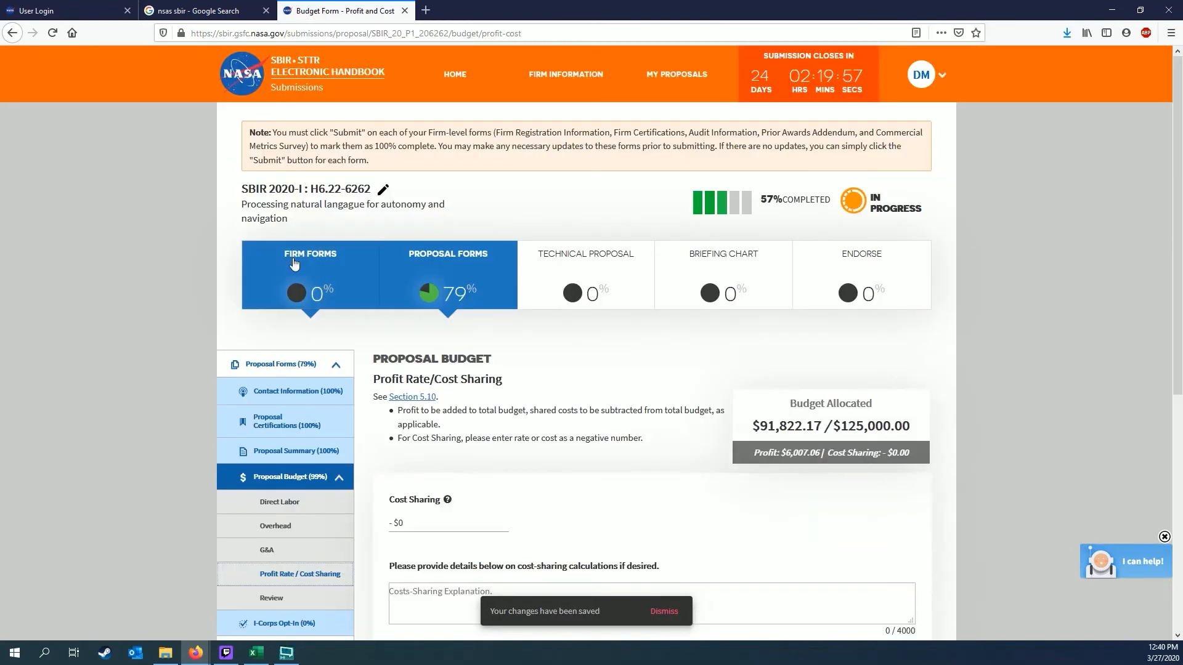
pyautogui.scroll(-2, 967, 461)
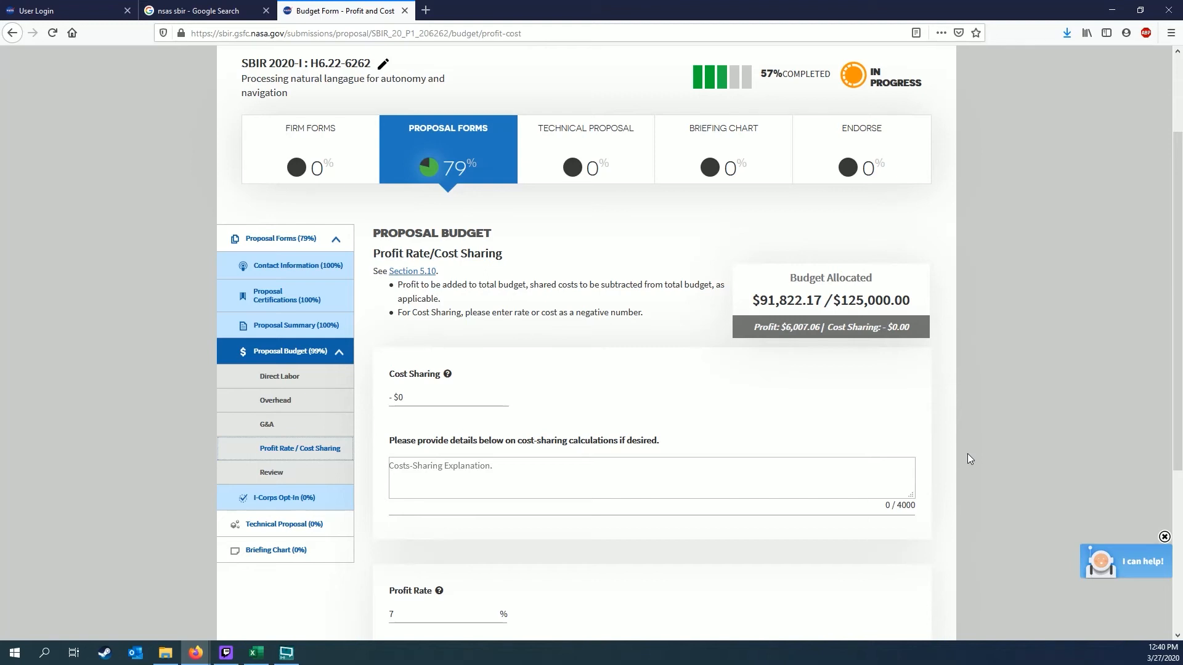
pyautogui.scroll(-2, 967, 454)
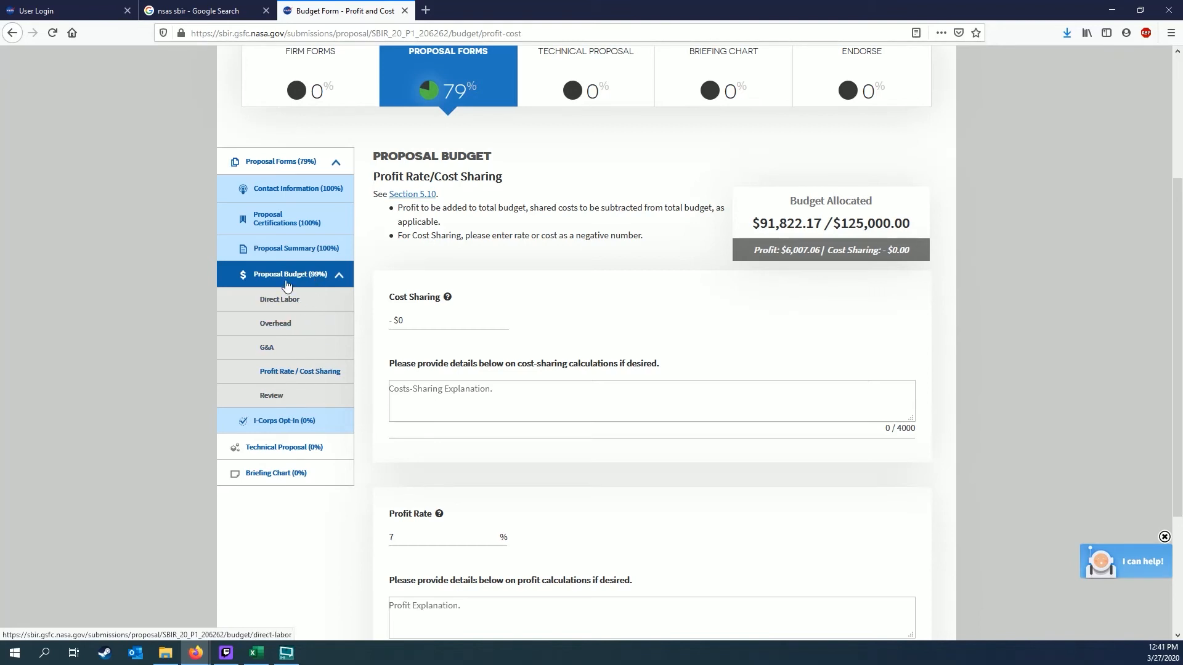
# Submit the proposal budget from its Review page, bringing Proposal Forms to 79%
pyautogui.click(273, 396)
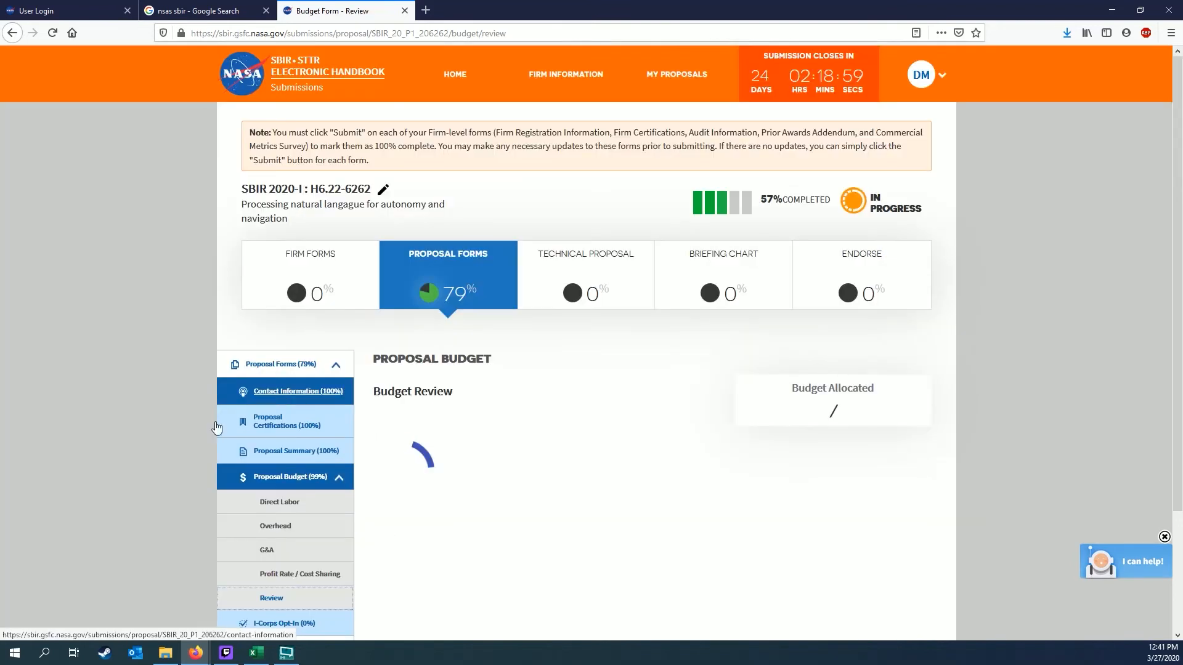
pyautogui.scroll(-3, 112, 468)
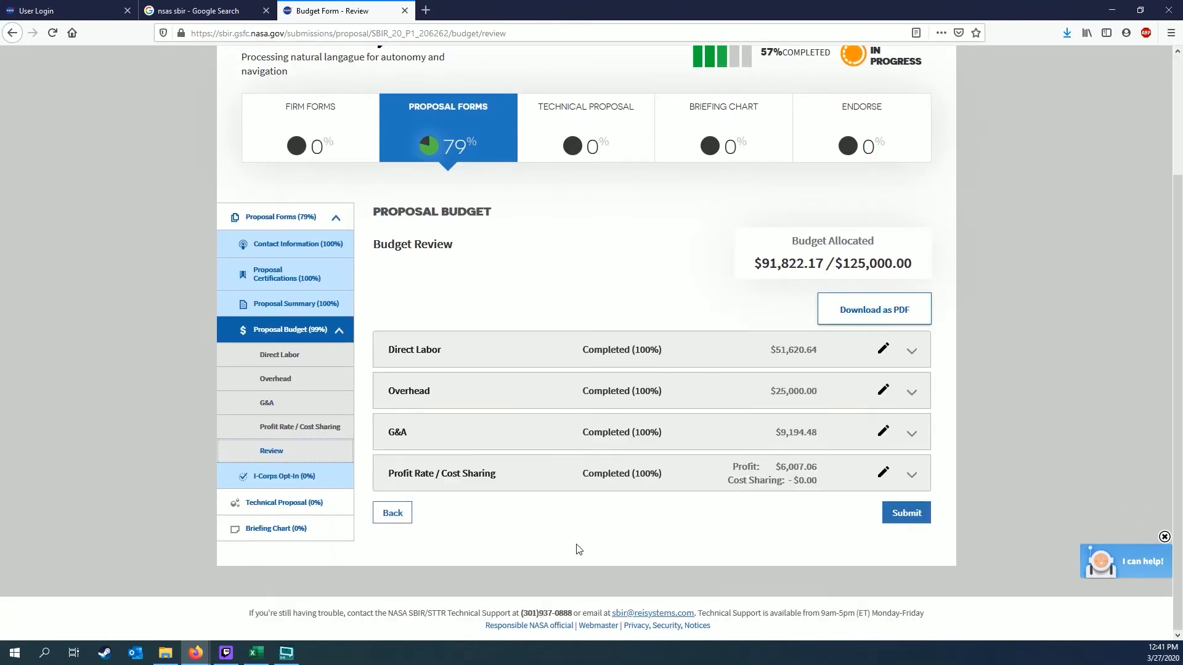
pyautogui.click(906, 513)
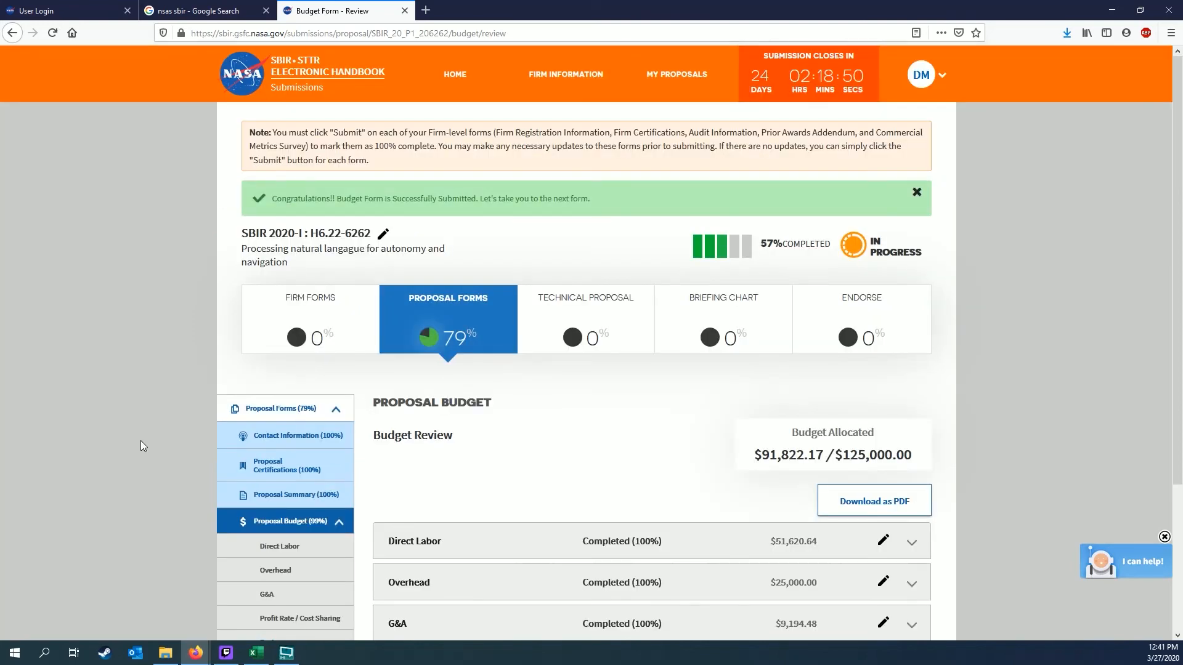
pyautogui.scroll(-3, 141, 441)
pyautogui.click(296, 335)
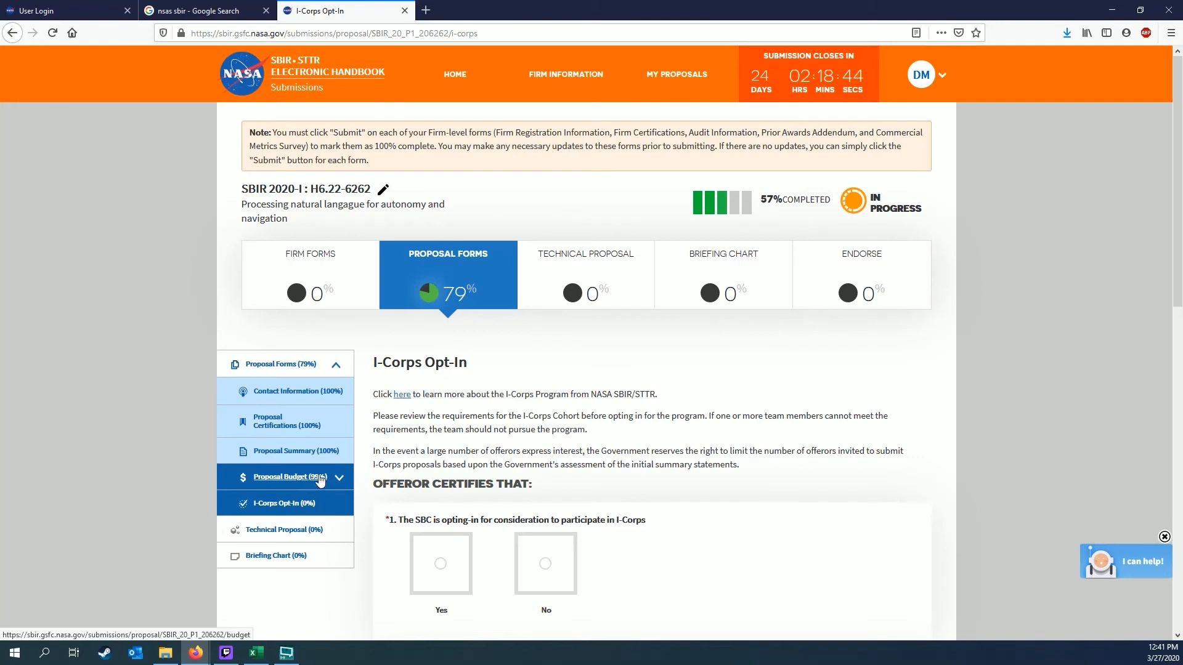
# Reopen the Proposal Budget overview from the sidebar and scroll down toward its budget pages
pyautogui.click(343, 481)
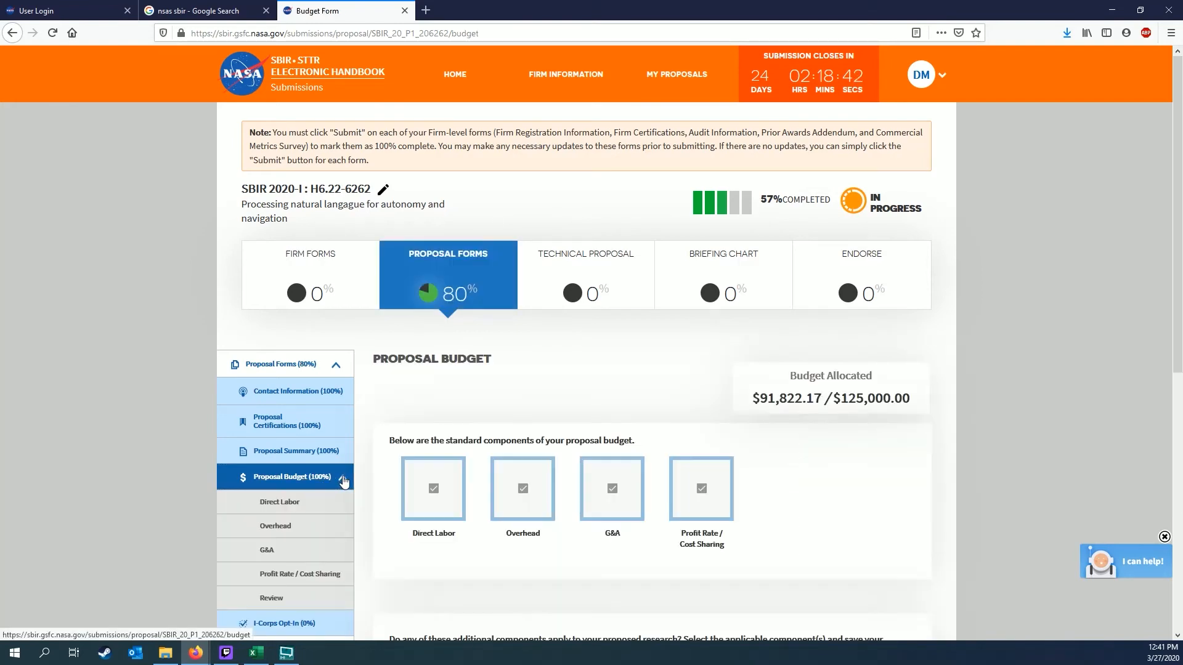
pyautogui.click(343, 481)
pyautogui.scroll(-2, 180, 466)
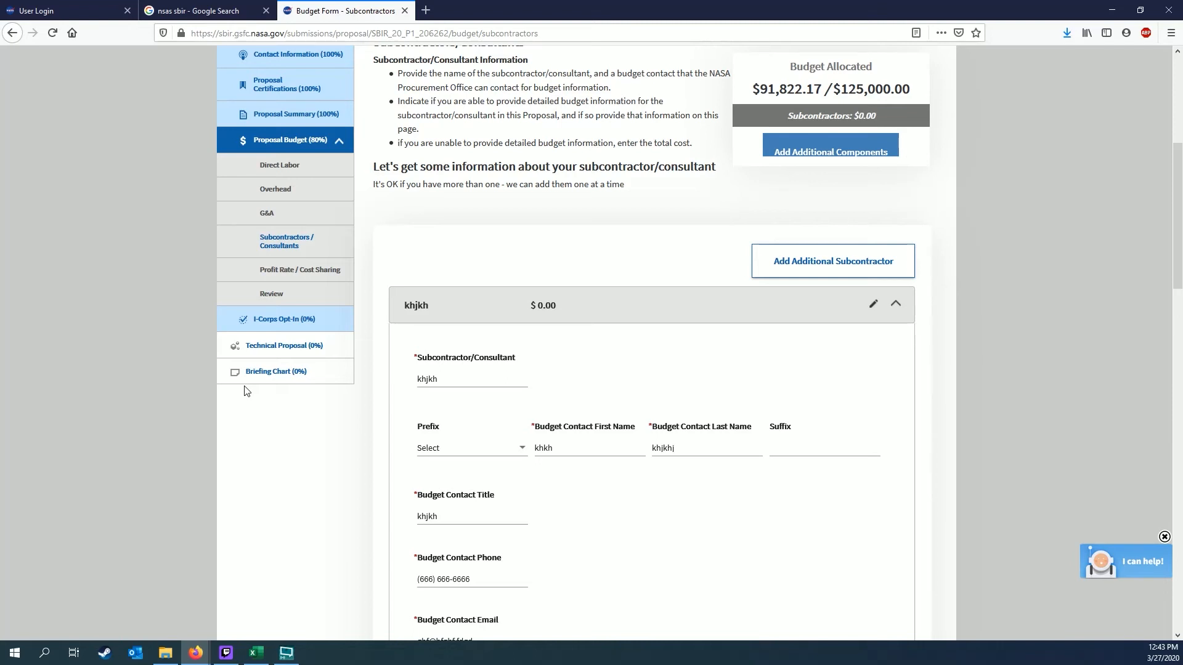
pyautogui.scroll(-3, 247, 348)
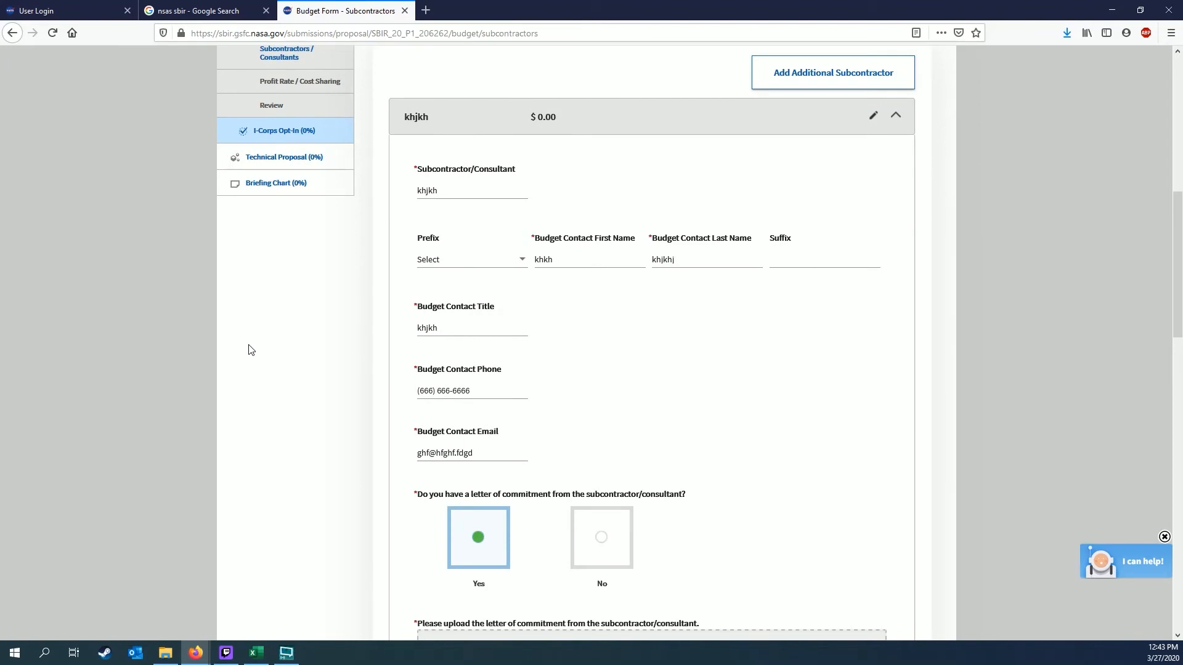
pyautogui.scroll(-5, 250, 350)
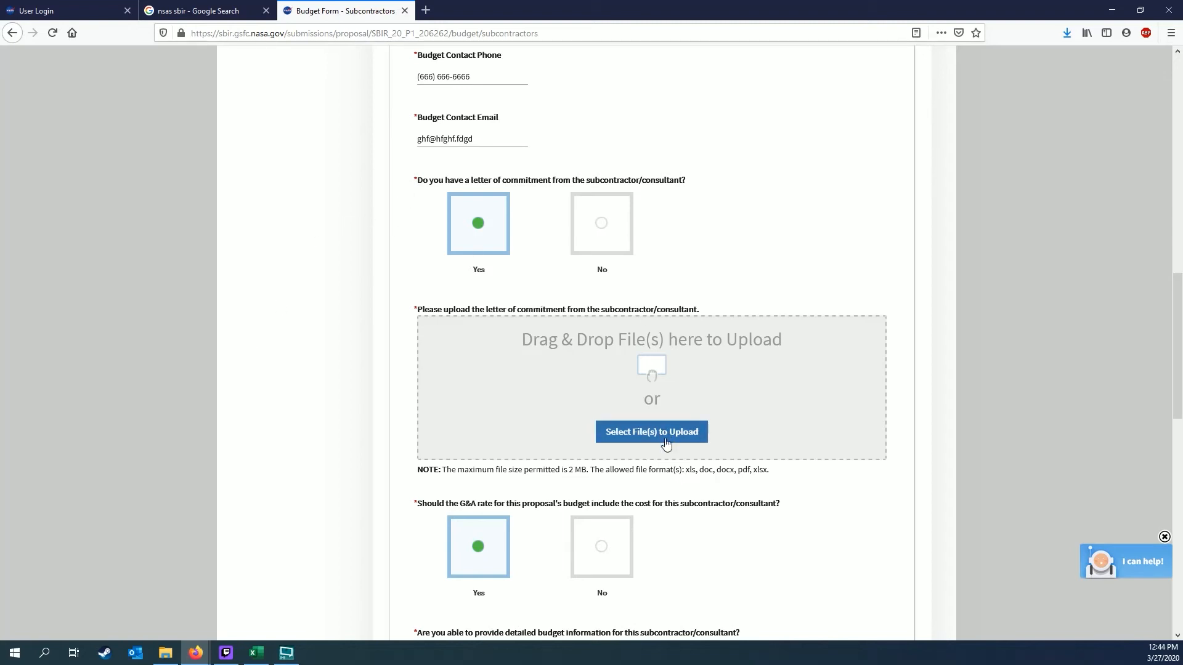
pyautogui.scroll(-3, 326, 490)
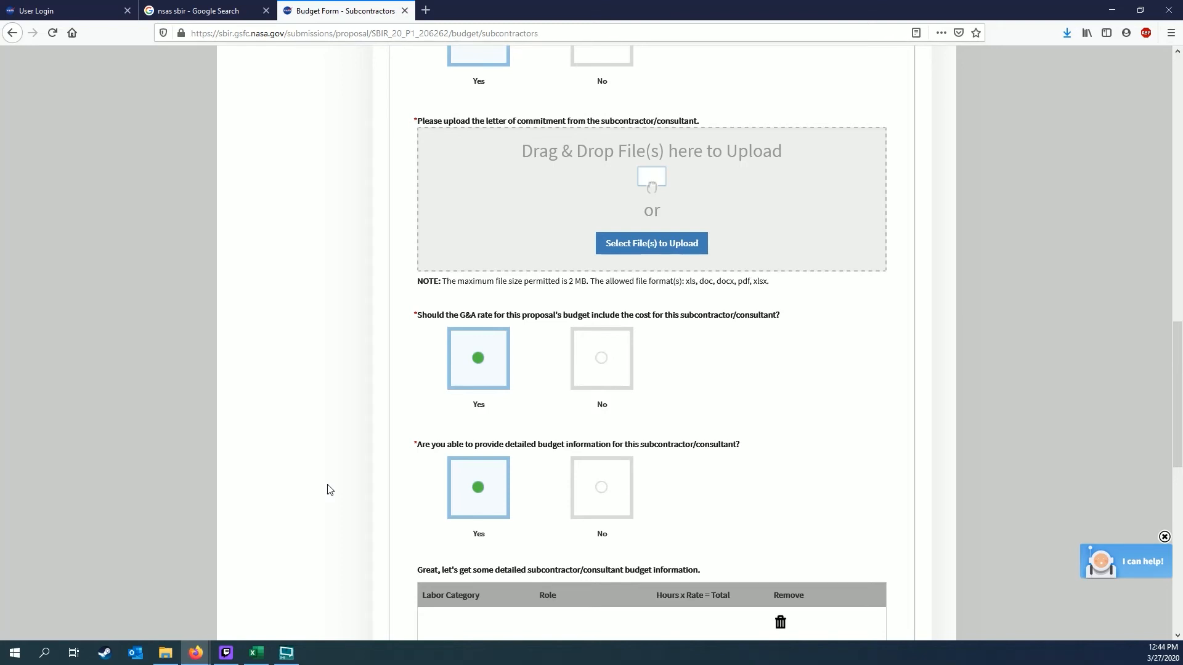
# On the Subcontractors form, try declining detailed budget information, then switch back to providing detailed information
pyautogui.scroll(-4, 328, 490)
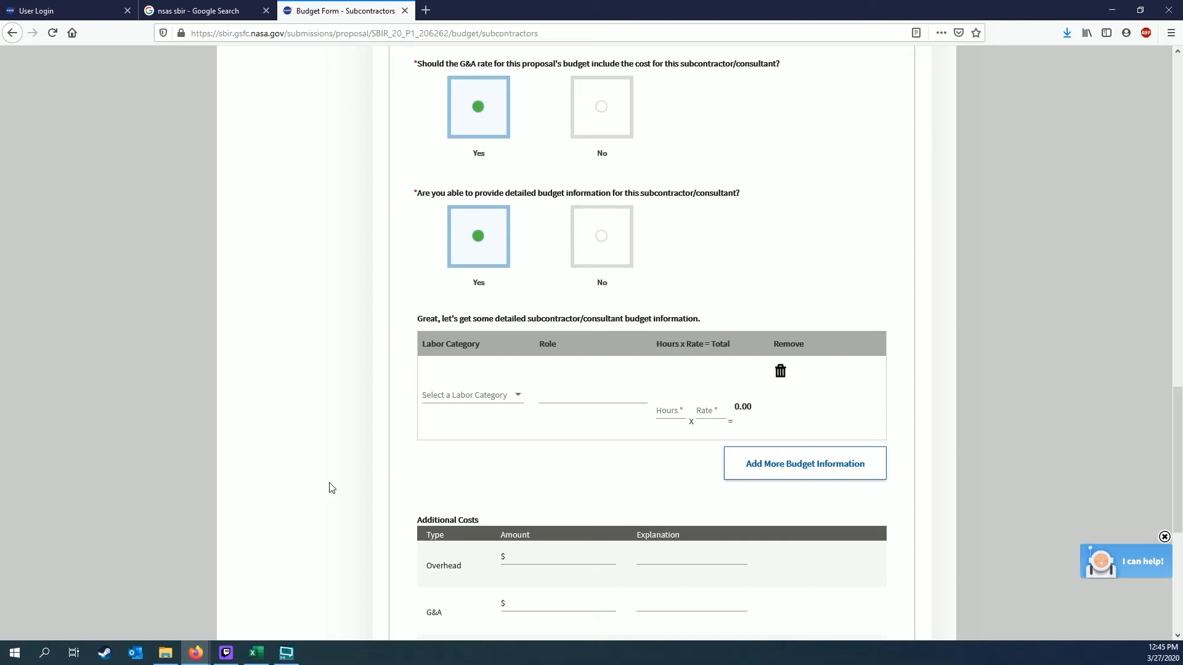
pyautogui.click(607, 254)
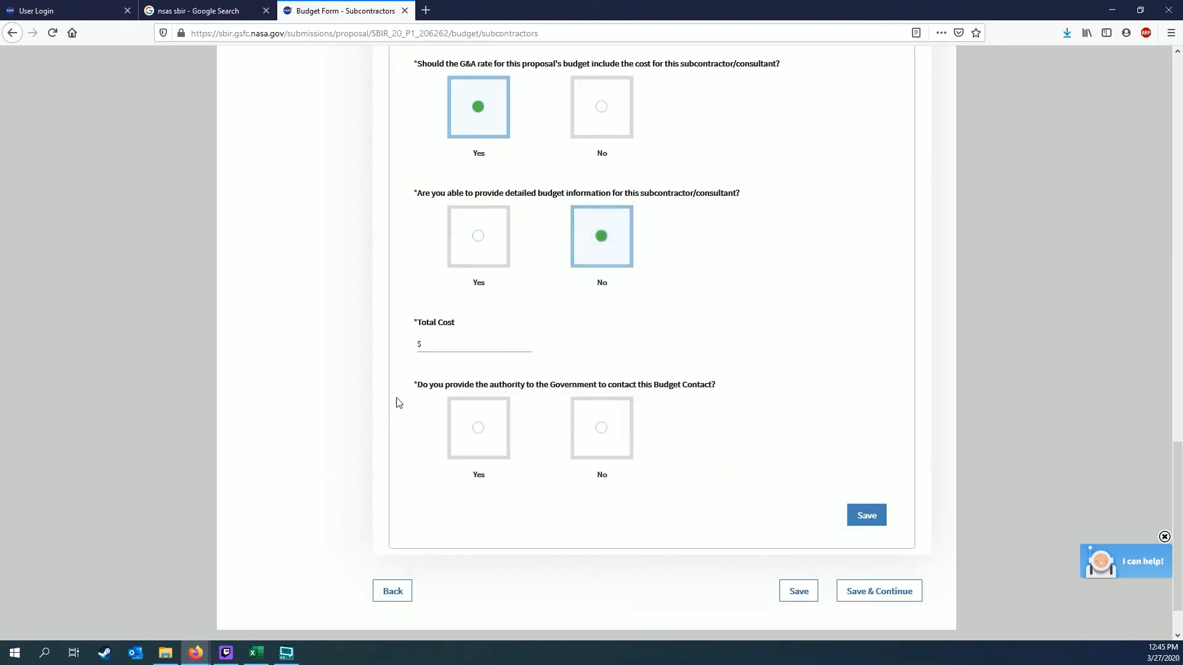
pyautogui.click(466, 345)
pyautogui.click(480, 240)
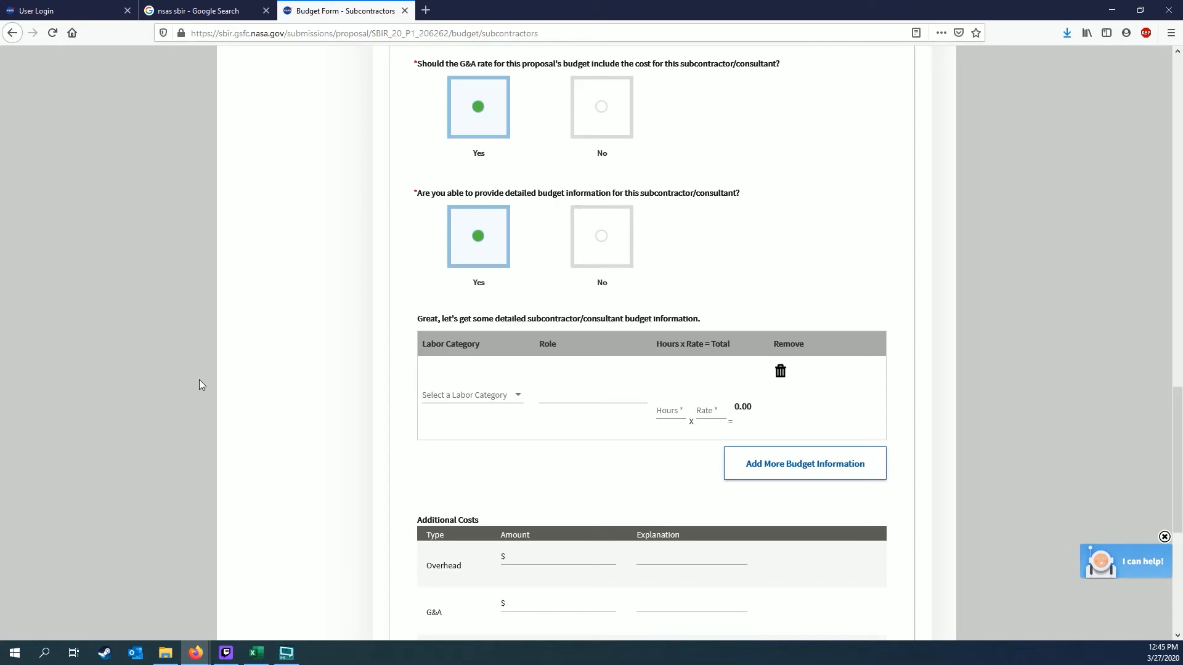
pyautogui.scroll(-6, 320, 346)
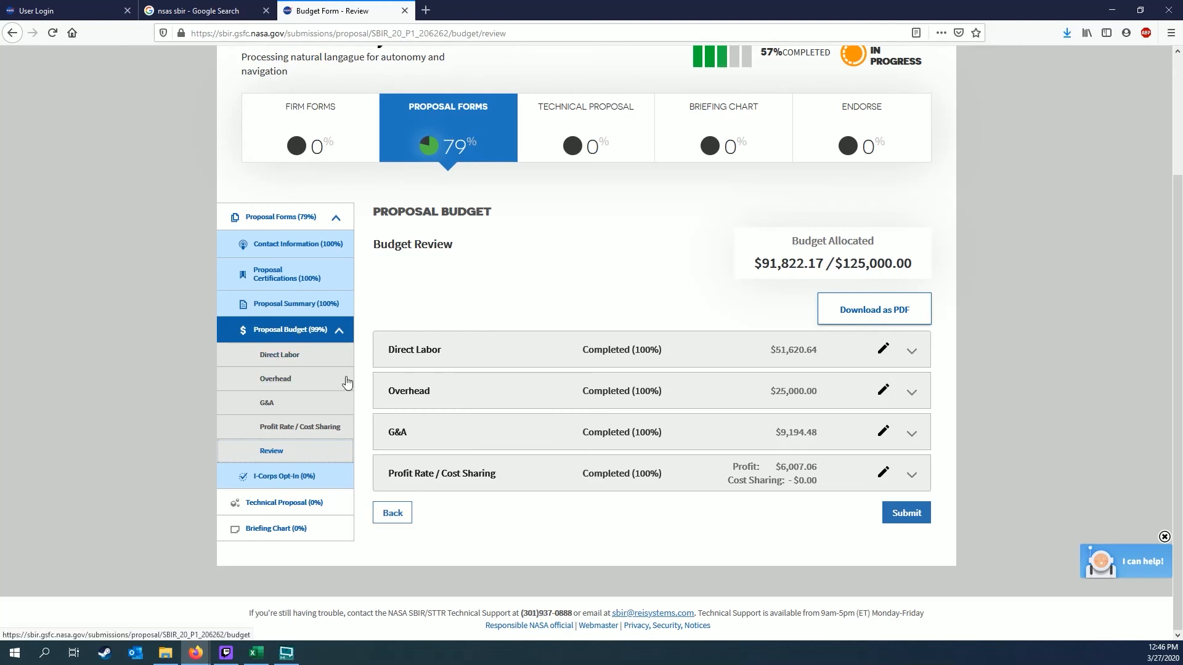
# Submit the completed proposal budget from the Budget Review page
pyautogui.click(906, 512)
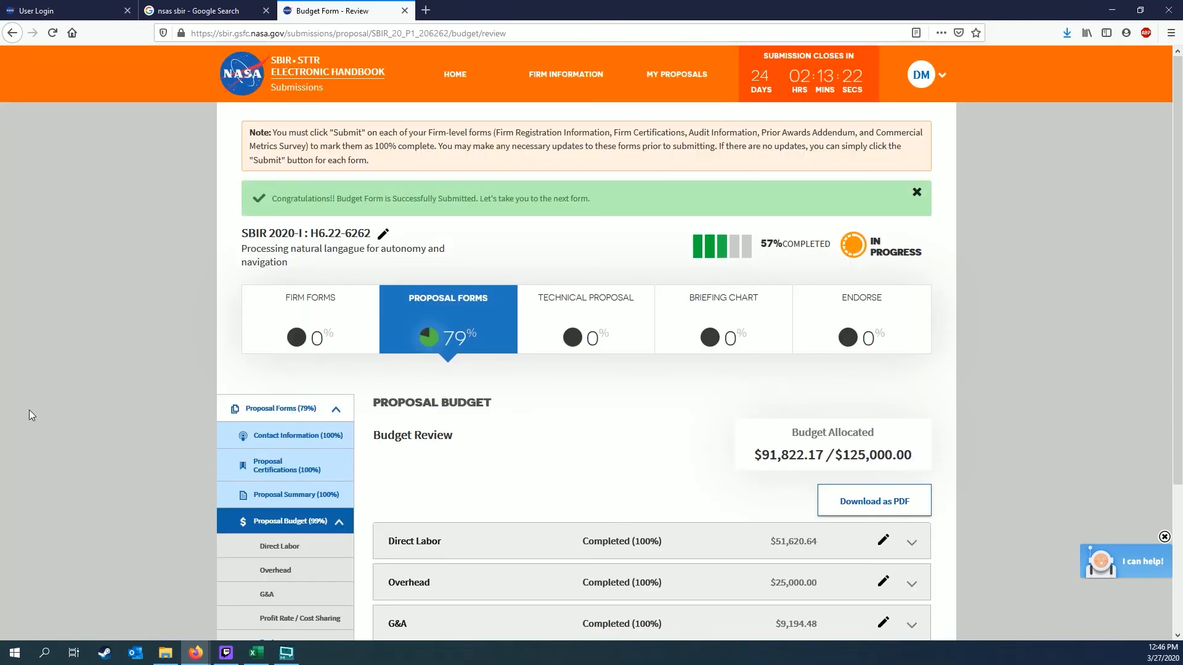
pyautogui.scroll(-4, 28, 409)
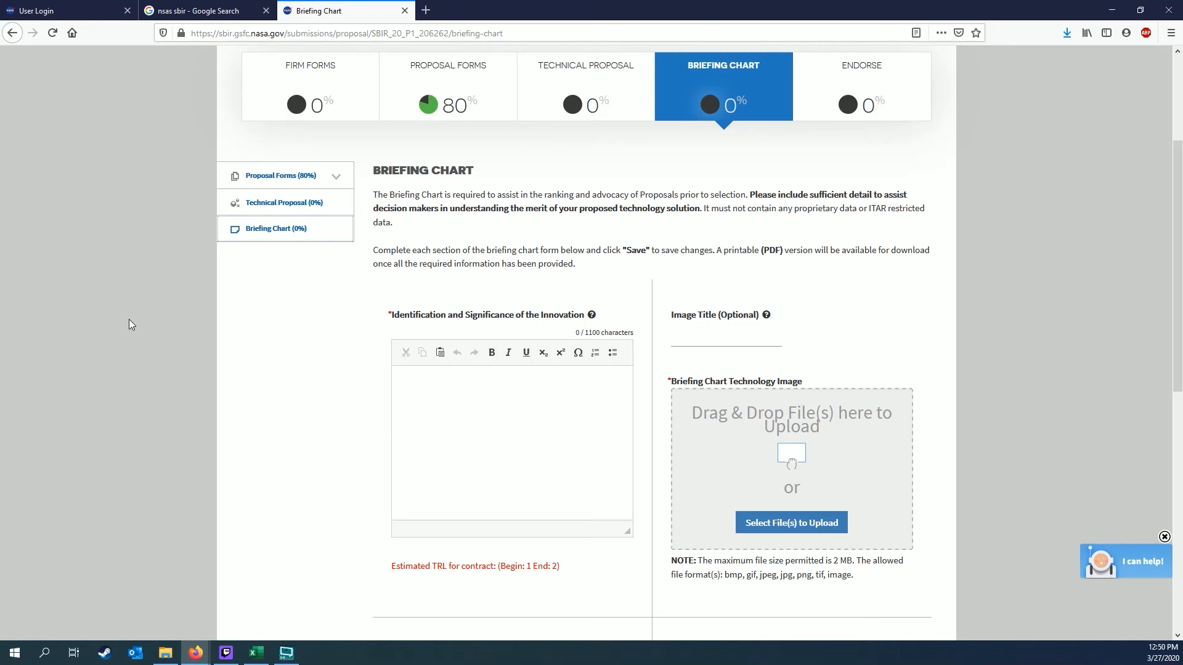
# Fill the Briefing Chart text fields from innovation significance to Non-NASA applications, and set Firm Contact to Other
pyautogui.scroll(-1, 434, 390)
pyautogui.click(488, 366)
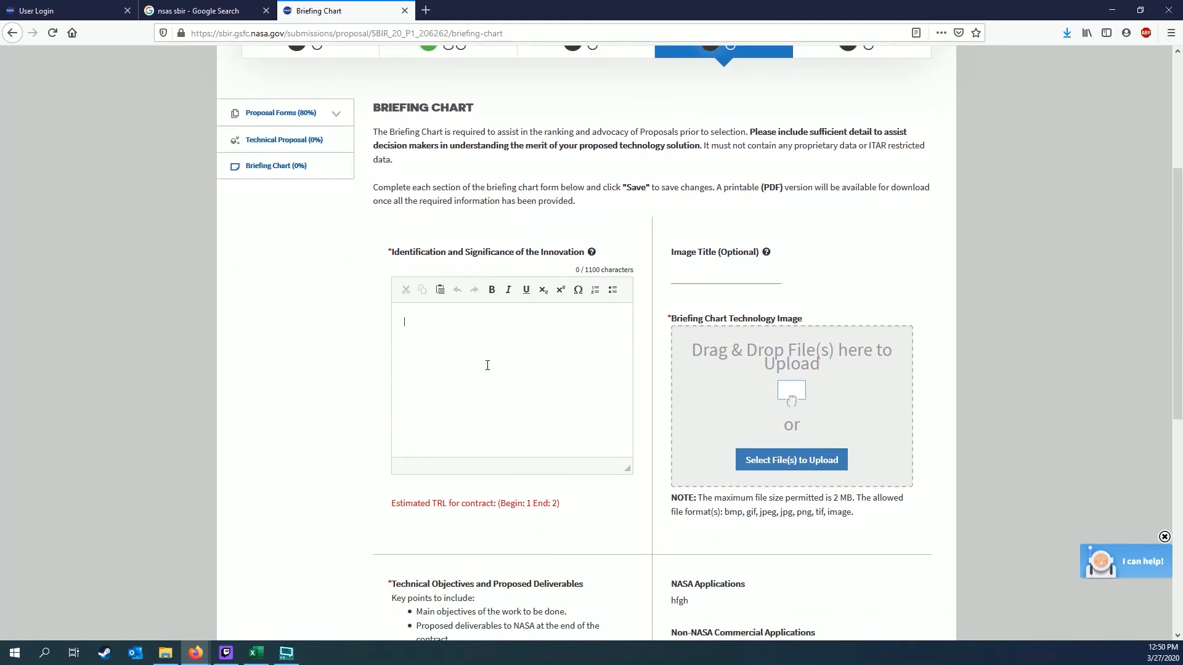
pyautogui.press('Tab')
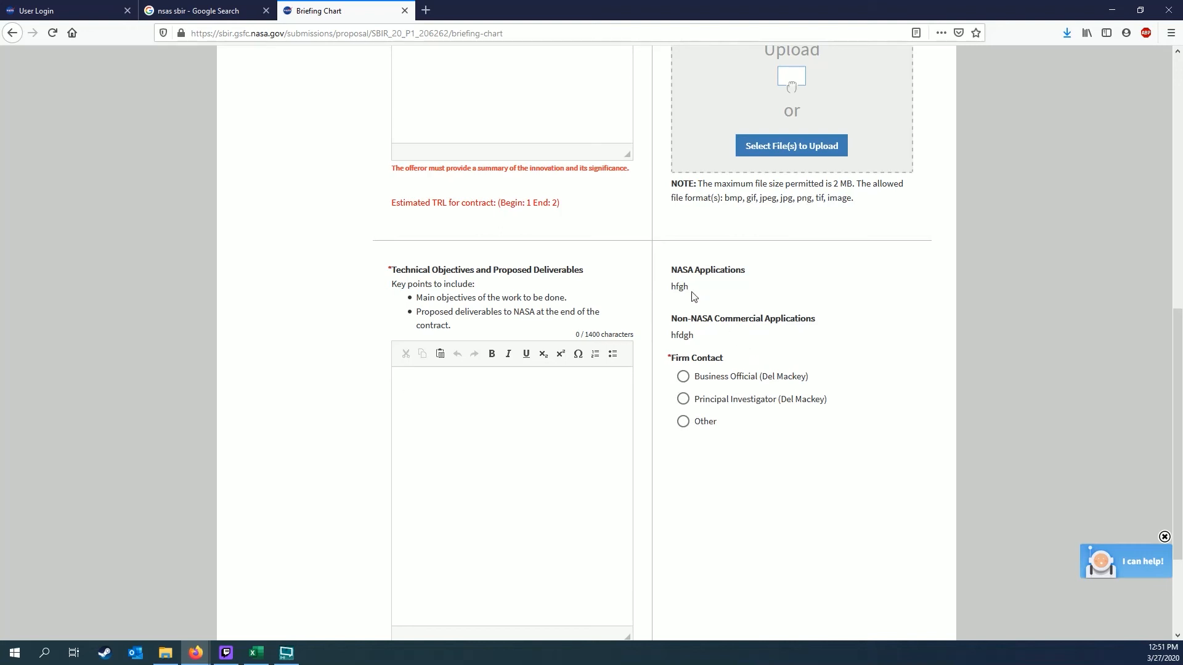
pyautogui.moveTo(692, 289); pyautogui.dragTo(671, 287)
pyautogui.moveTo(695, 338); pyautogui.dragTo(670, 339)
pyautogui.click(721, 351)
pyautogui.click(683, 422)
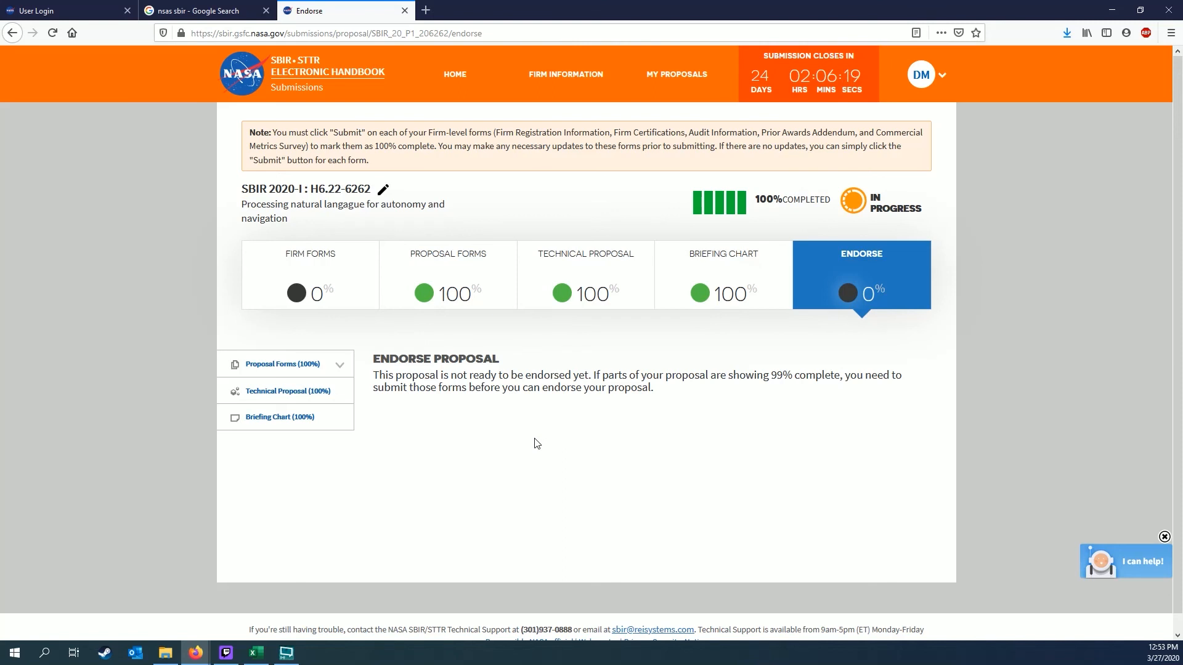
# Go to the firm-level forms on the Submissions Landing page
pyautogui.click(335, 250)
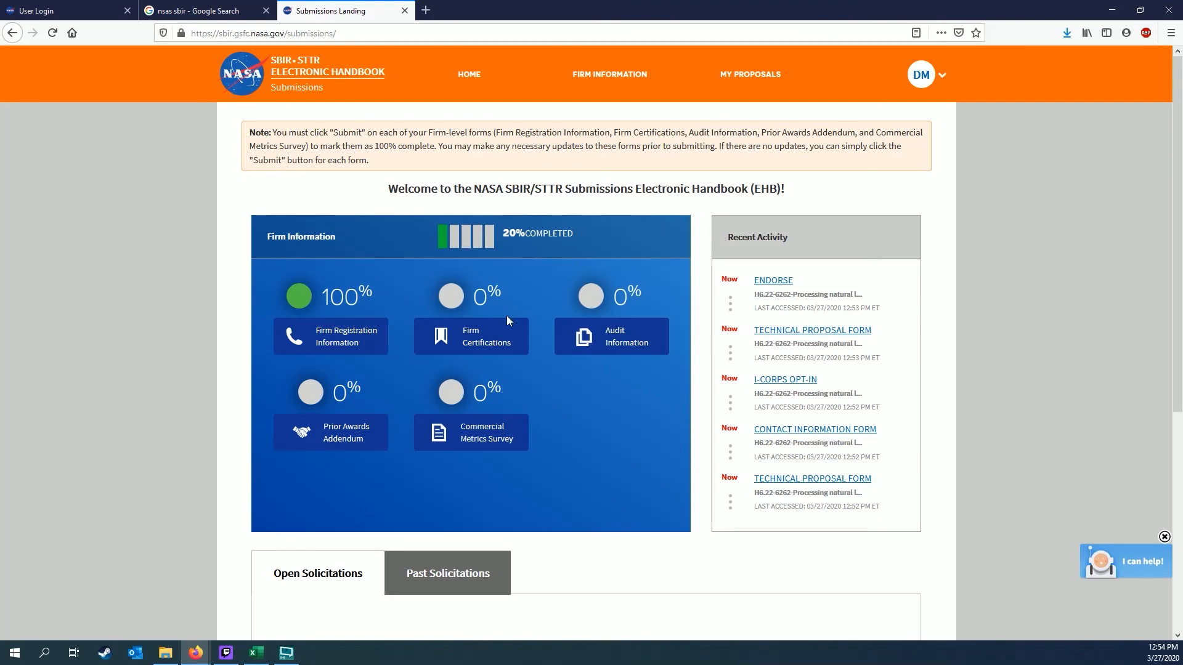
# Open the Firm Certifications form
pyautogui.click(478, 339)
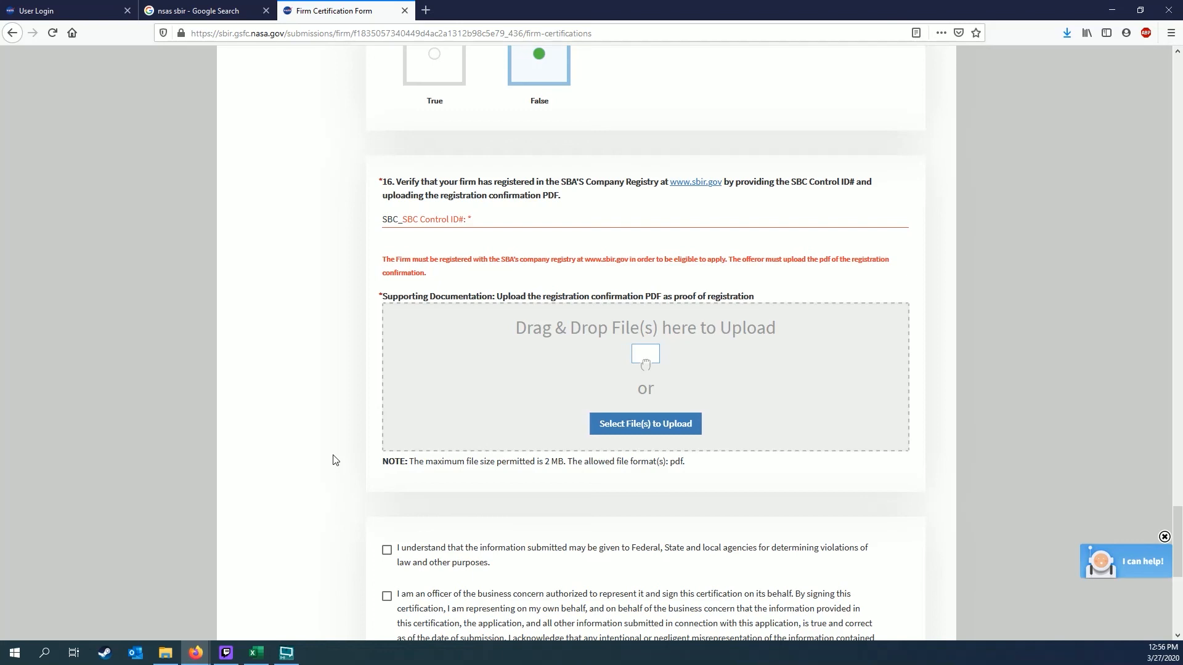
# Enter the firm's SBC Control ID number in the SBC Control ID# field
pyautogui.click(450, 219)
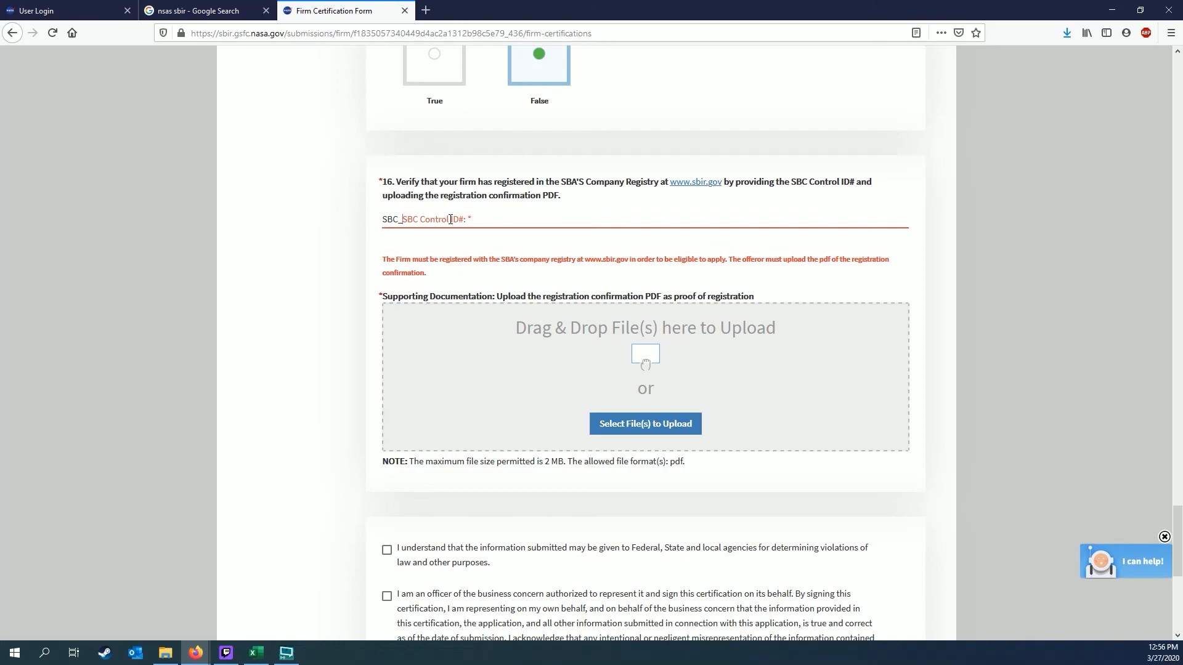
pyautogui.write('0006986')
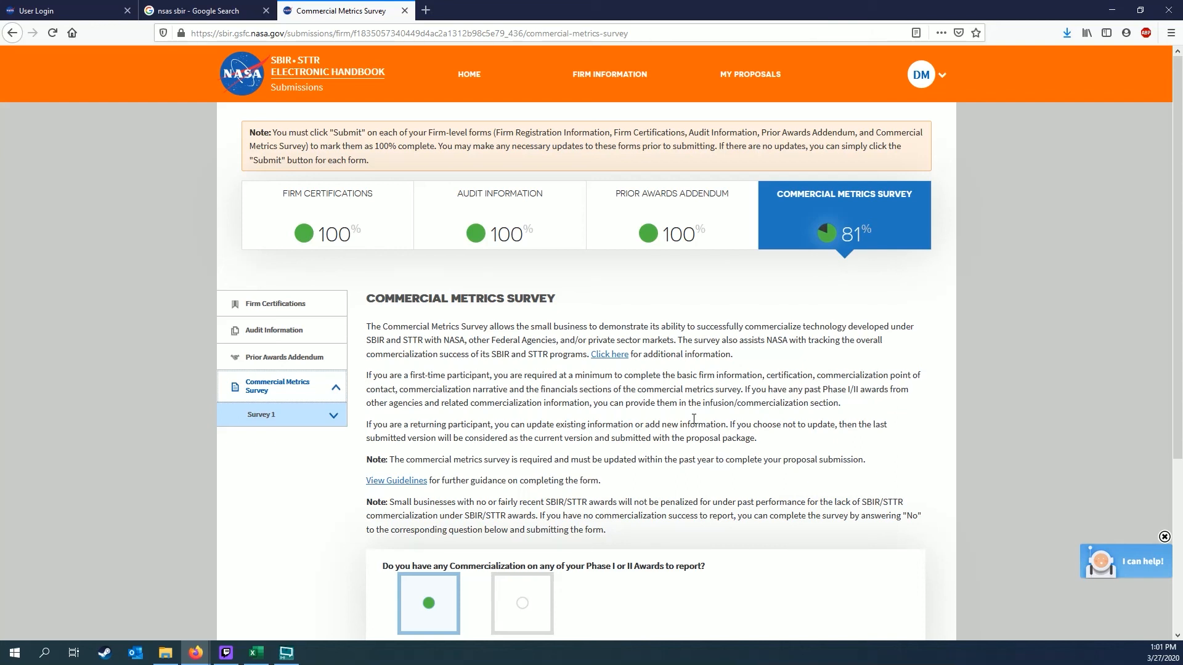
pyautogui.scroll(-3, 694, 419)
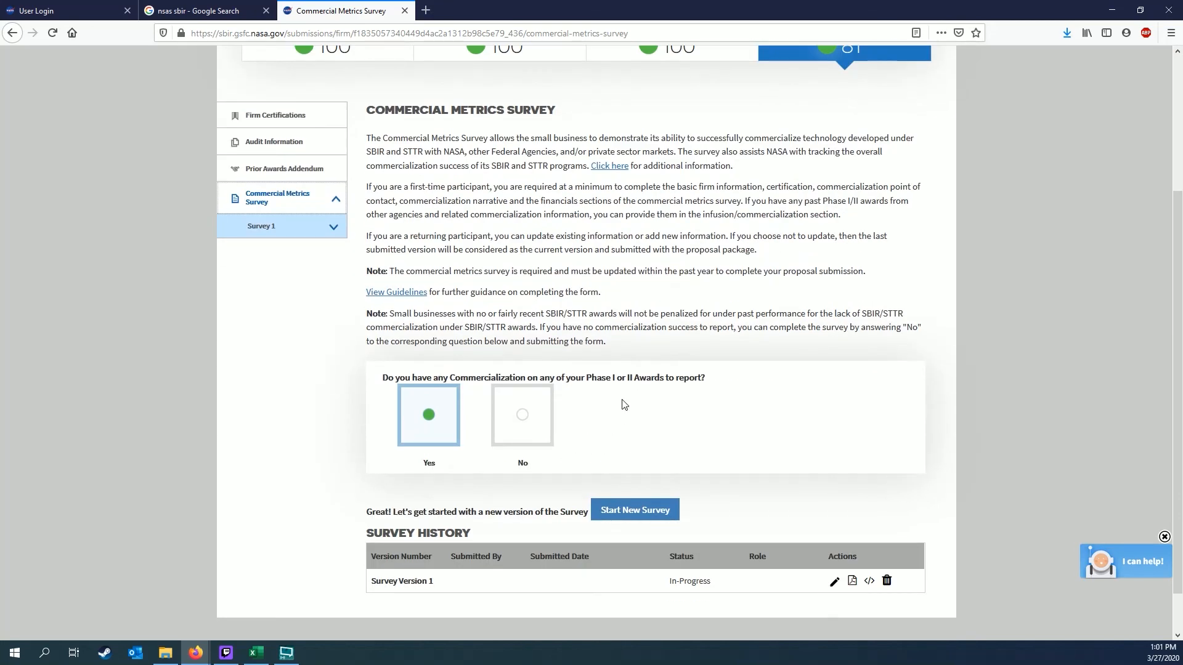
pyautogui.scroll(1, 623, 405)
pyautogui.click(537, 487)
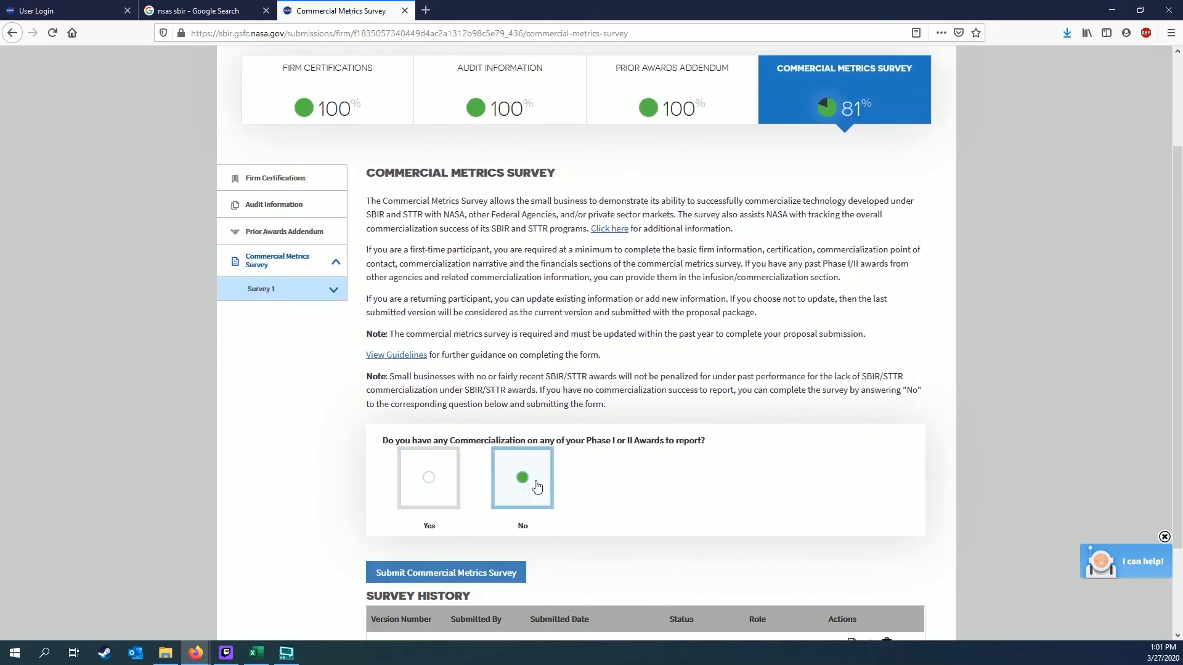
pyautogui.scroll(2, 616, 432)
pyautogui.scroll(-3, 559, 506)
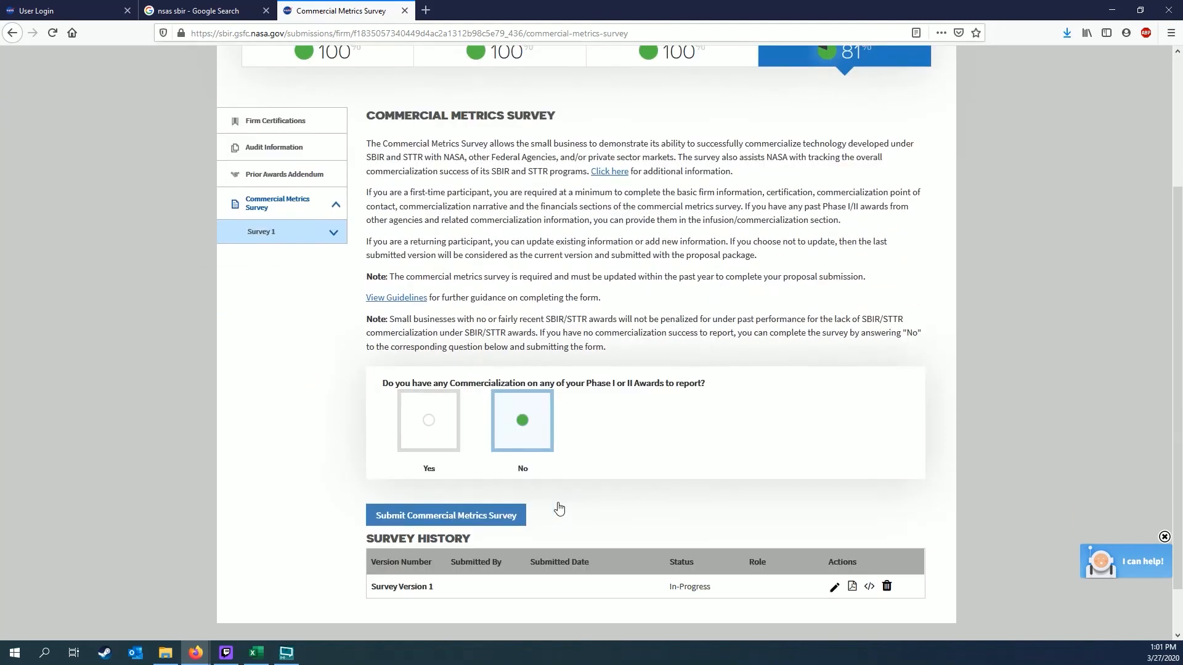
pyautogui.click(511, 512)
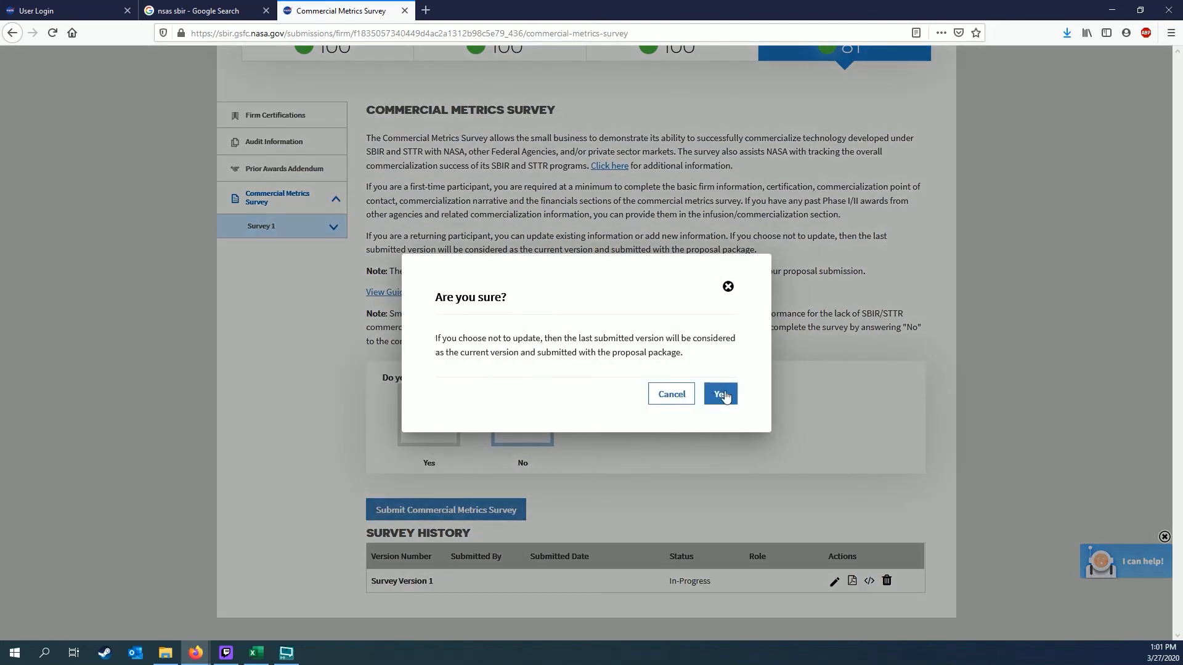
pyautogui.click(722, 395)
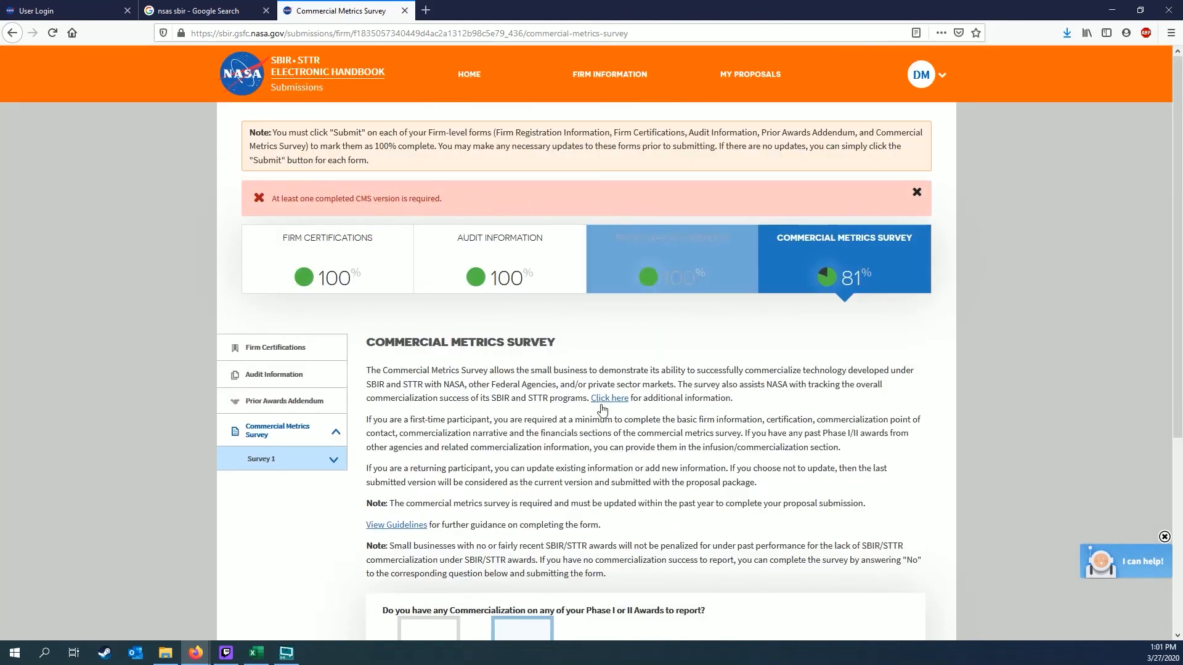
pyautogui.scroll(-2, 603, 412)
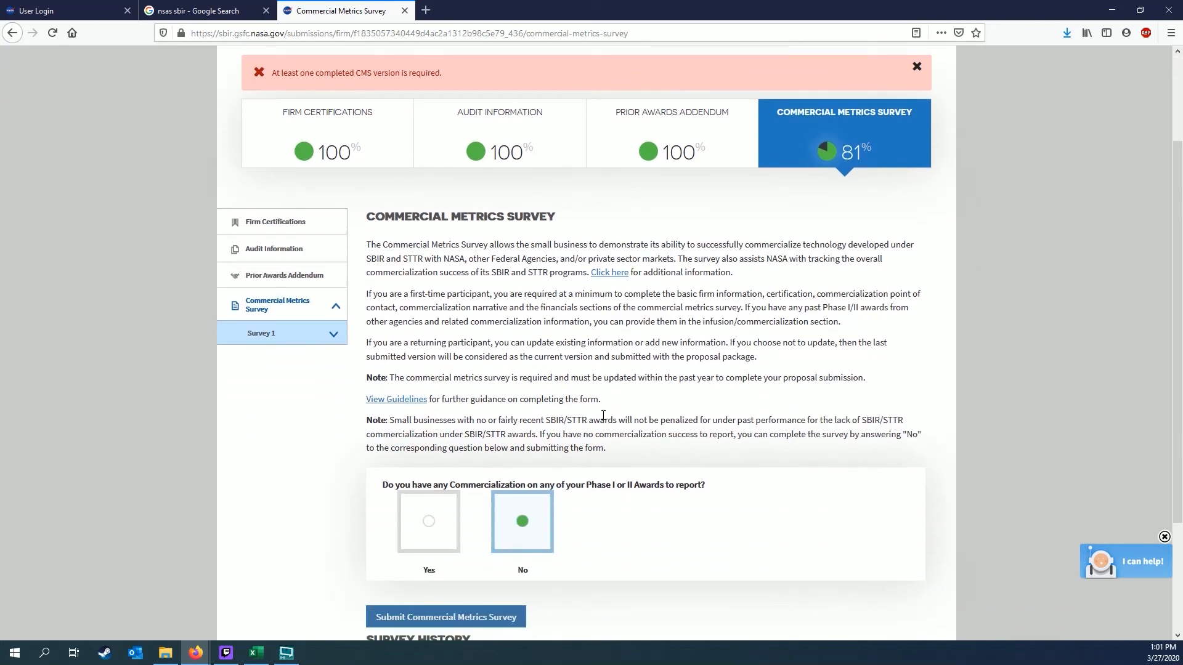
pyautogui.click(440, 523)
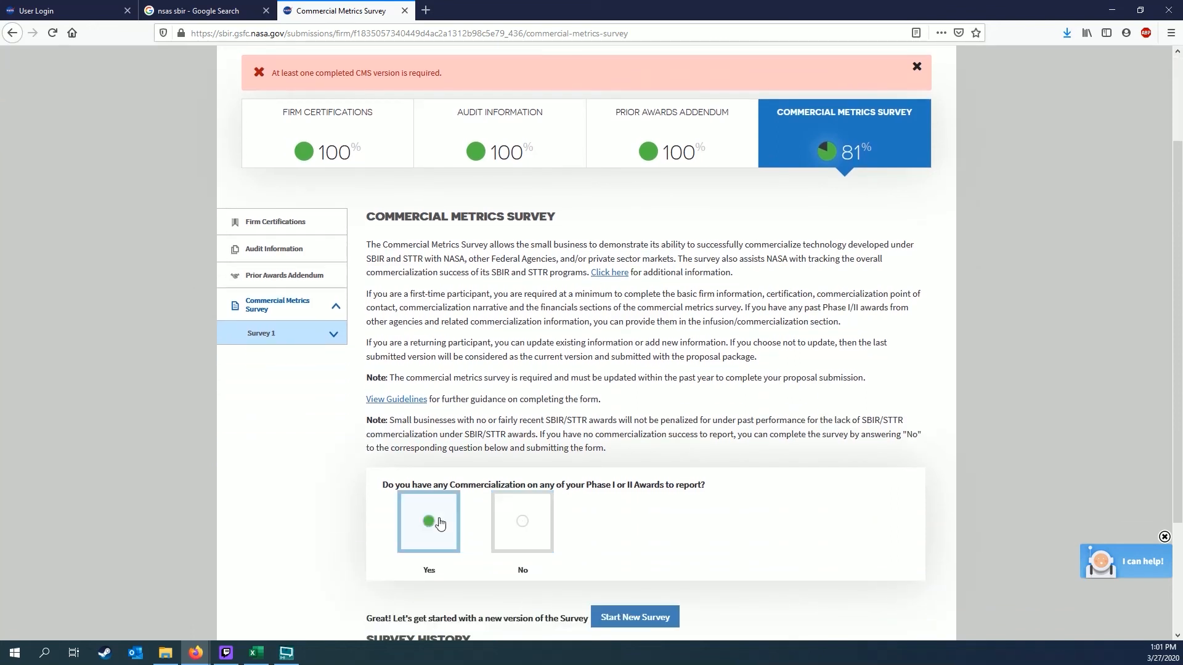
pyautogui.scroll(-2, 669, 372)
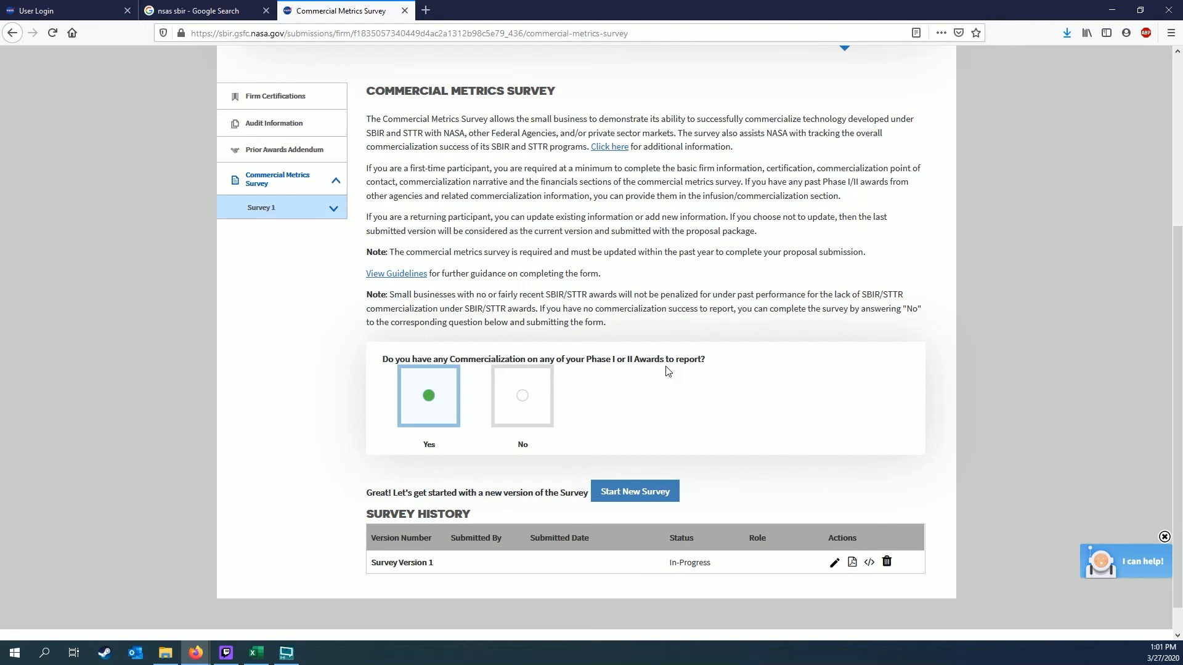
# Start a new survey version, review the Company Financials entries, and save and continue
pyautogui.click(628, 494)
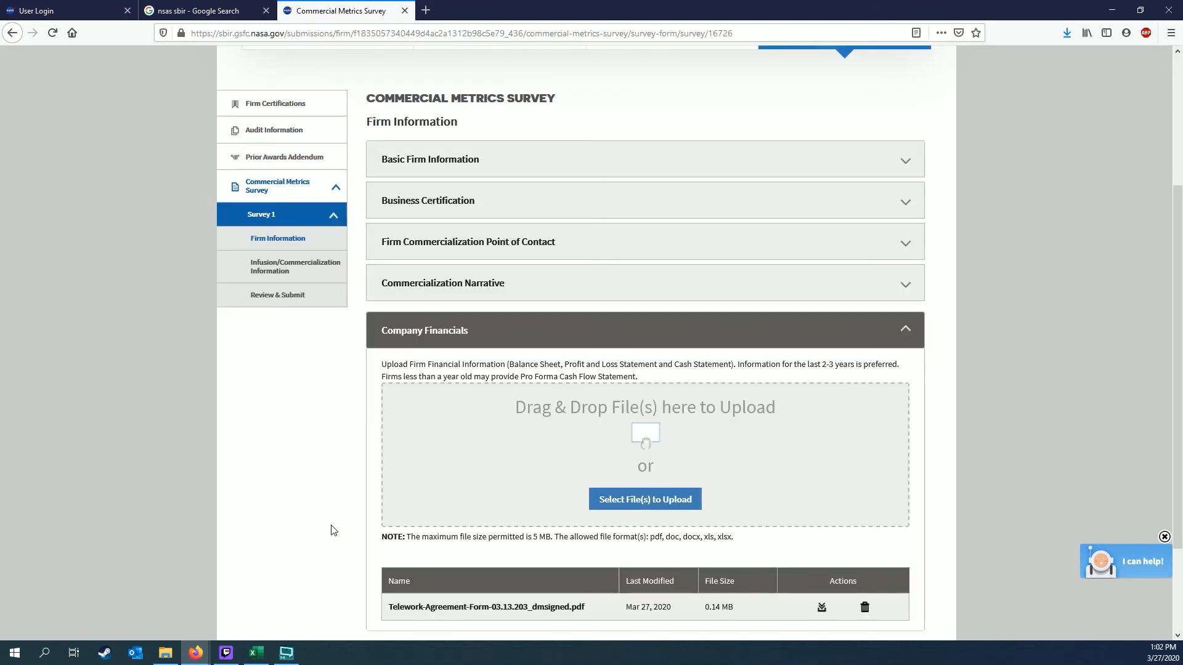
pyautogui.moveTo(509, 364); pyautogui.dragTo(683, 365)
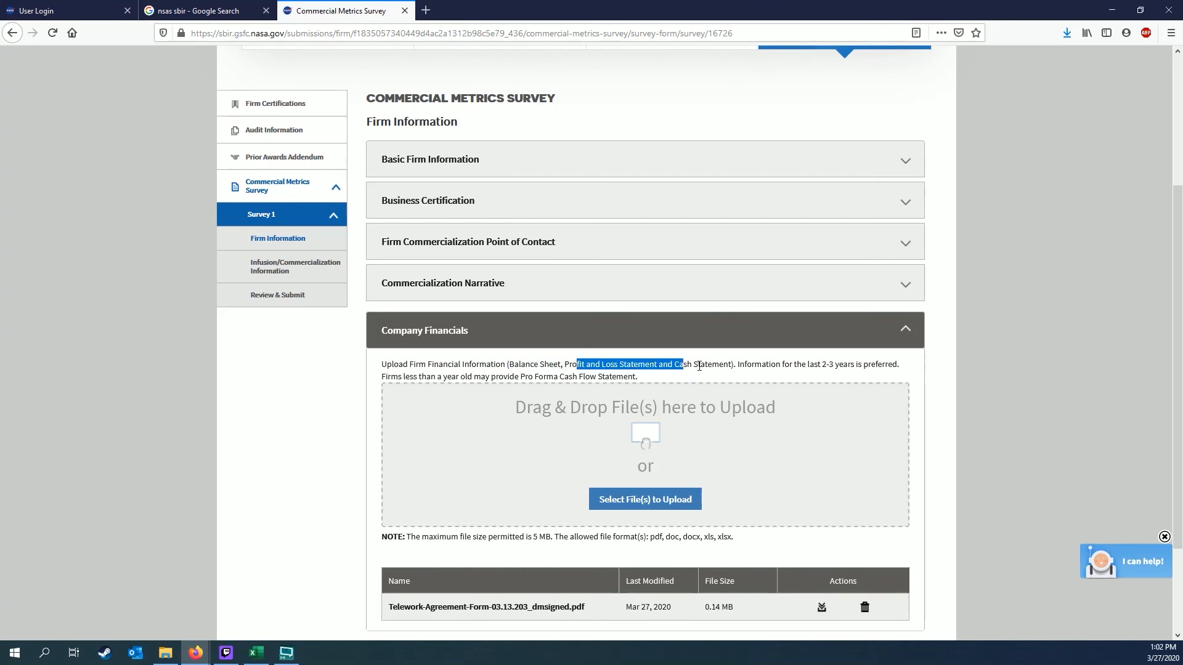
pyautogui.click(804, 365)
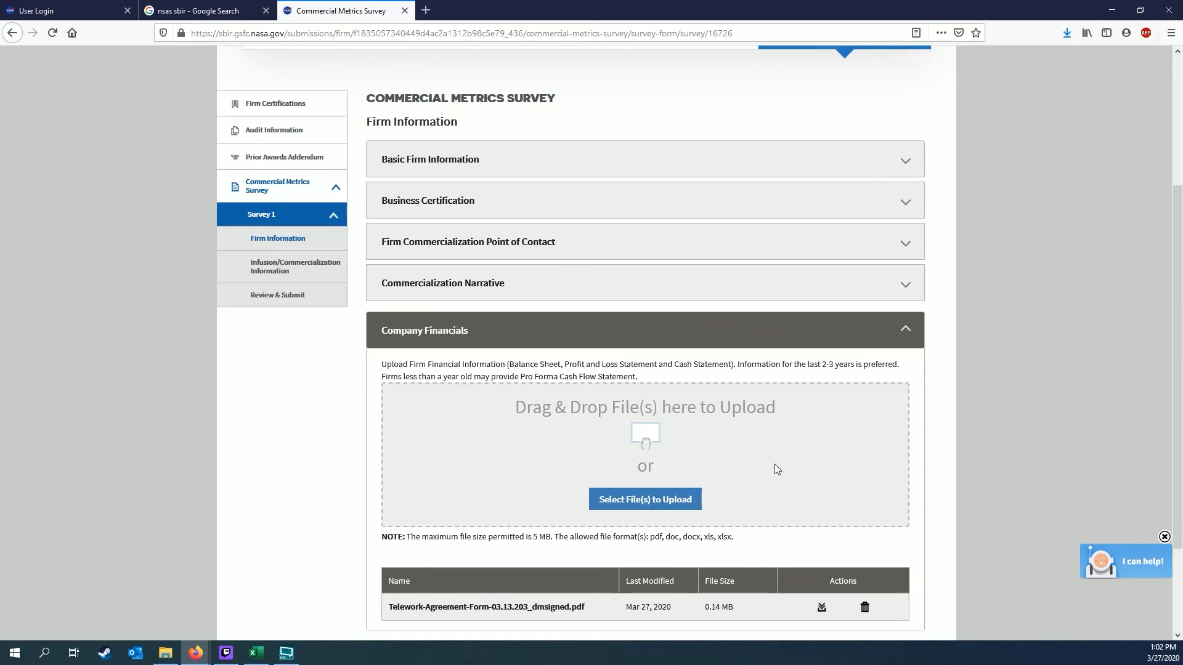
pyautogui.scroll(-3, 677, 498)
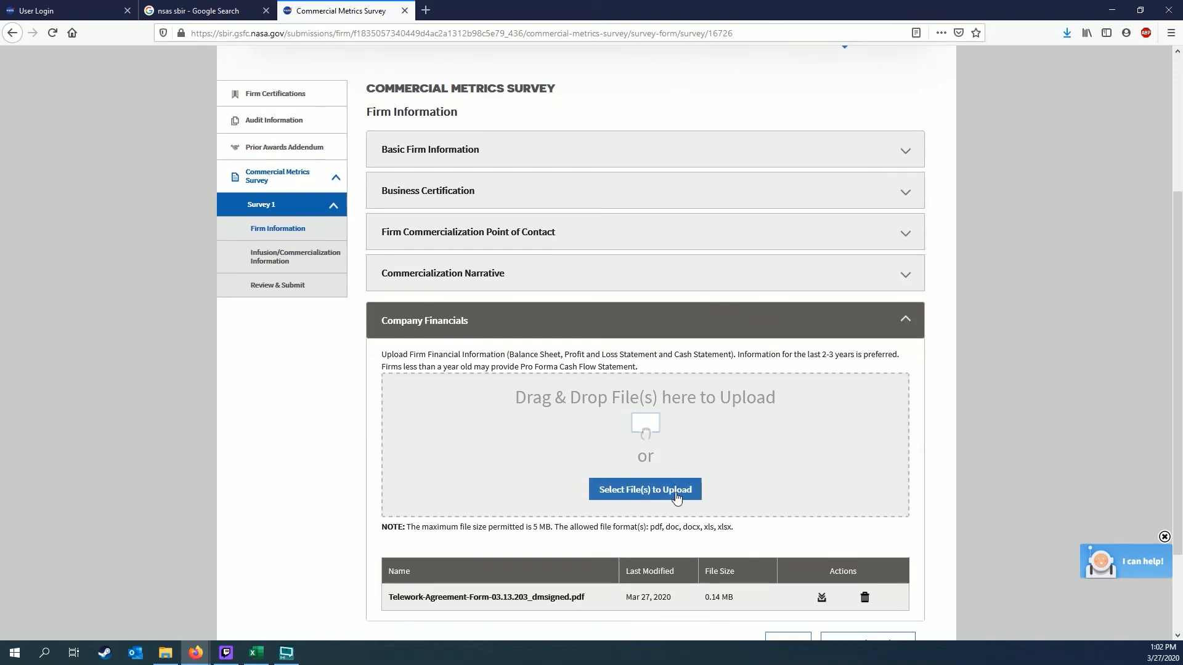
pyautogui.click(883, 530)
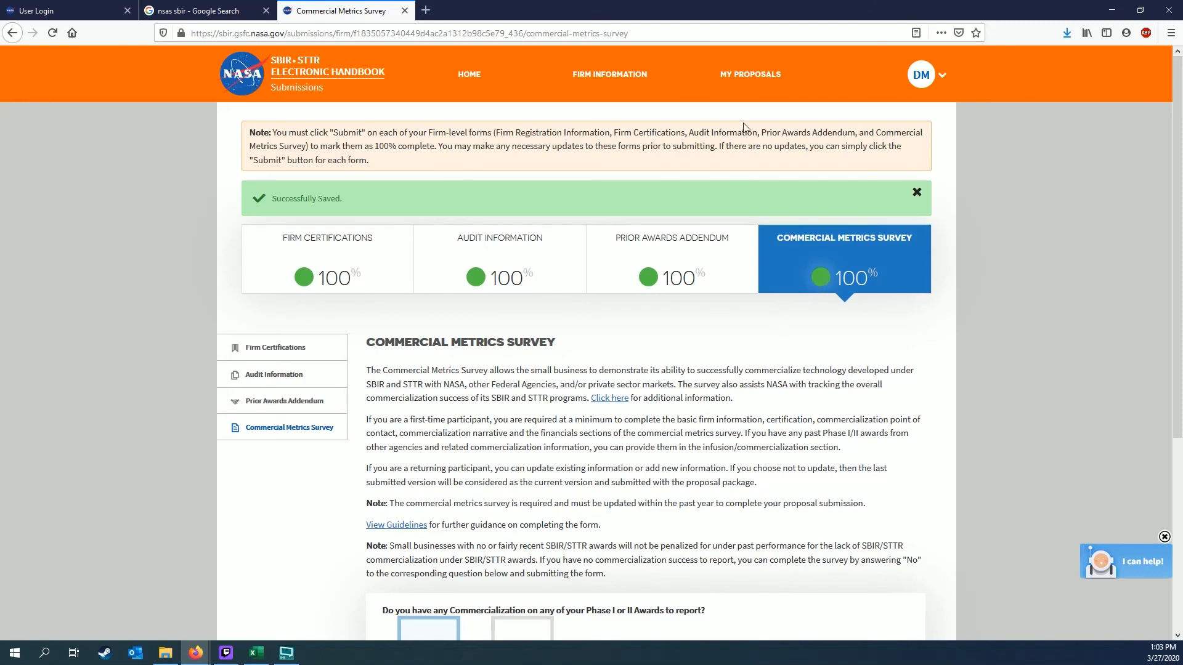
# Return to the submissions home page and scroll down to the Open Solicitations list
pyautogui.moveTo(768, 69)
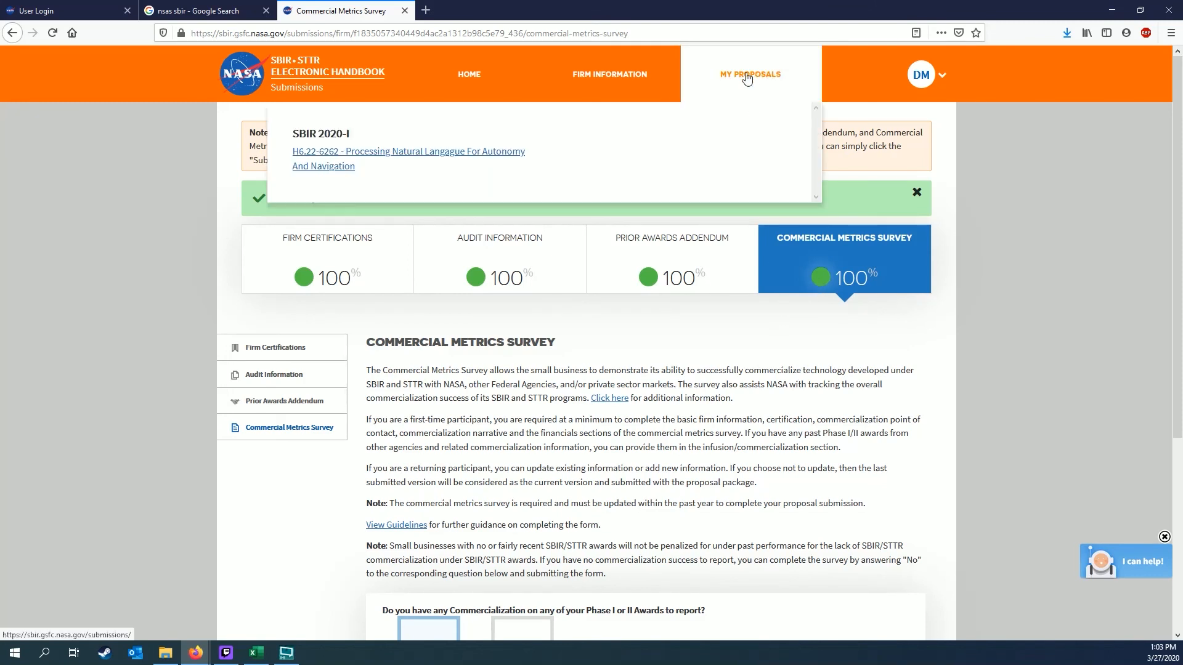
pyautogui.click(487, 80)
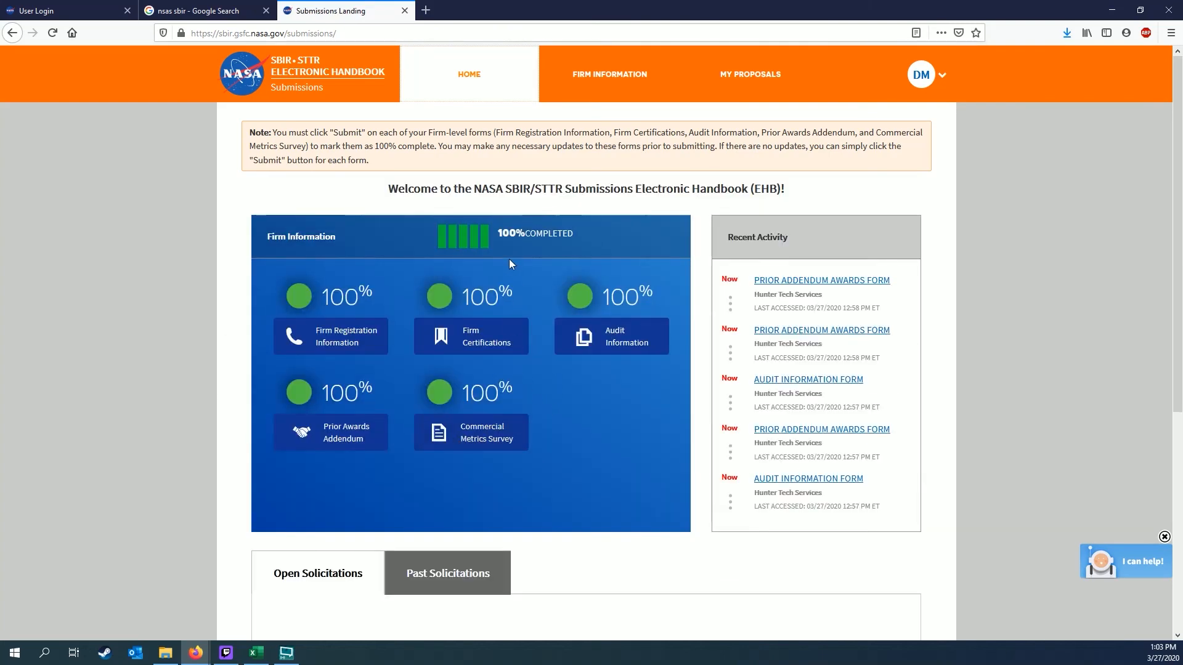
pyautogui.scroll(-4, 492, 374)
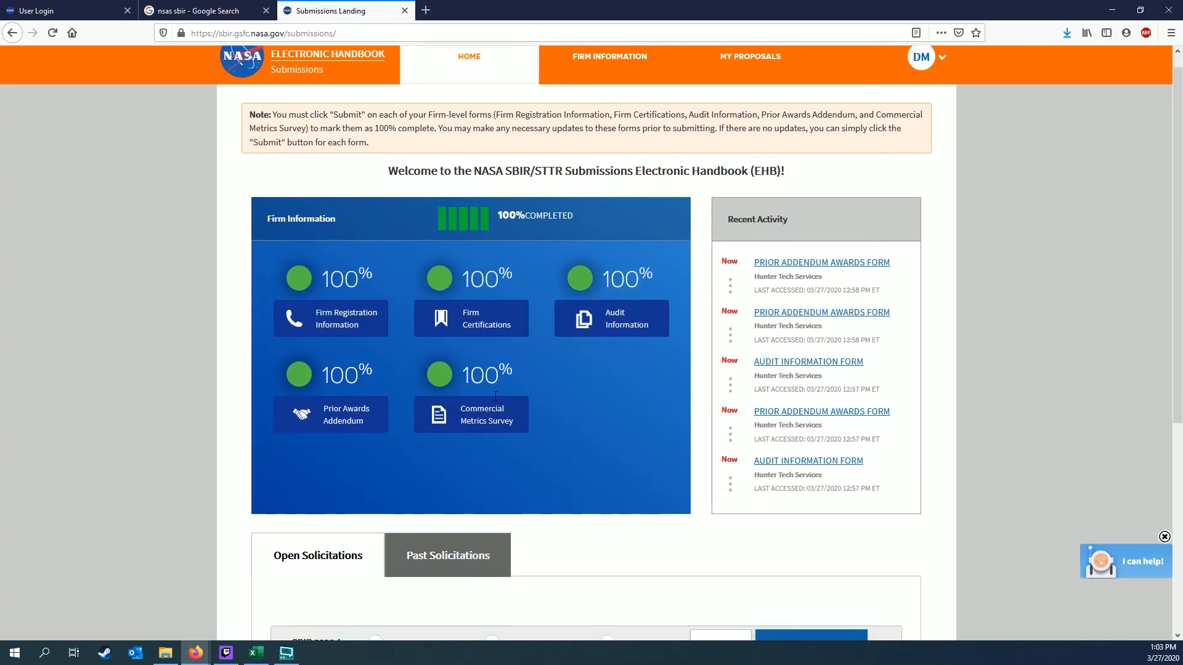